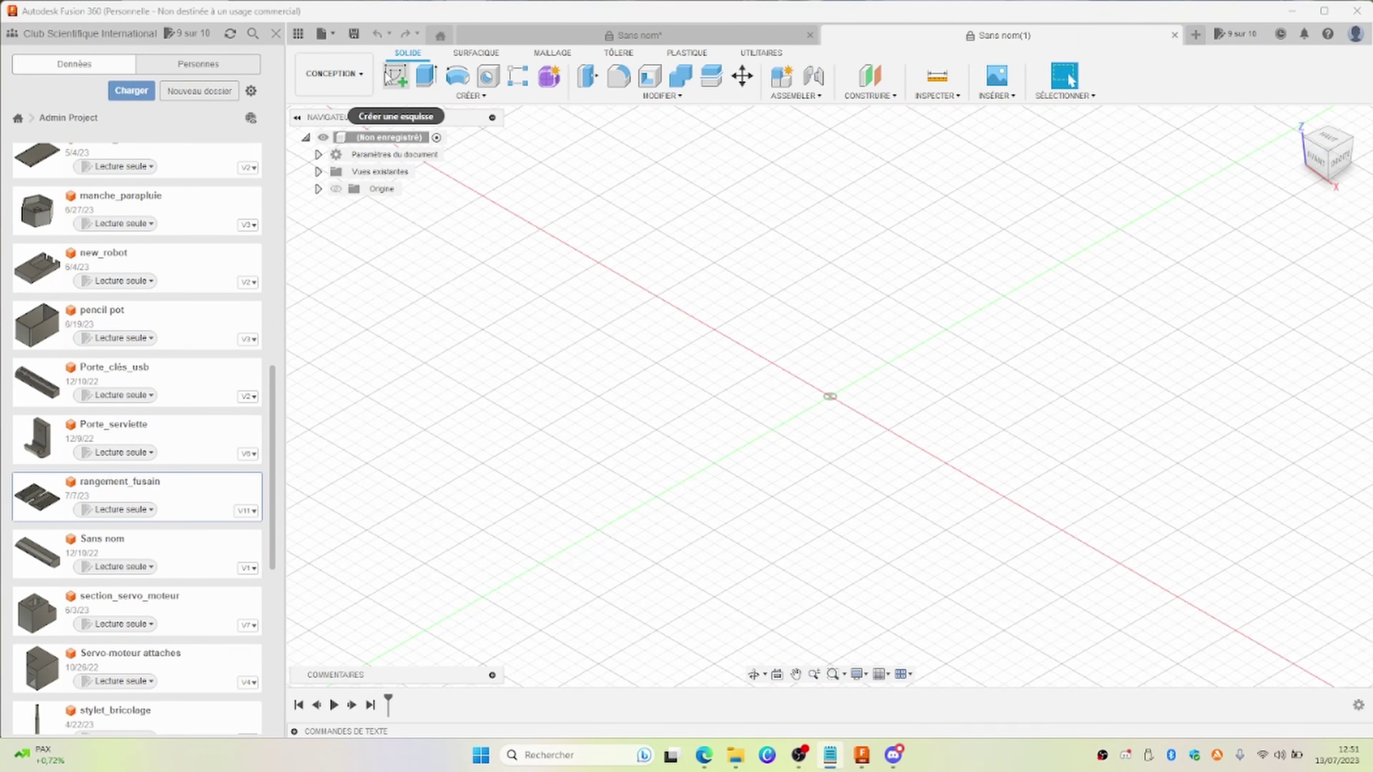
Sketch a 15 mm diameter circle at the origin of the XZ front plane and finish the sketch.
click(388, 76)
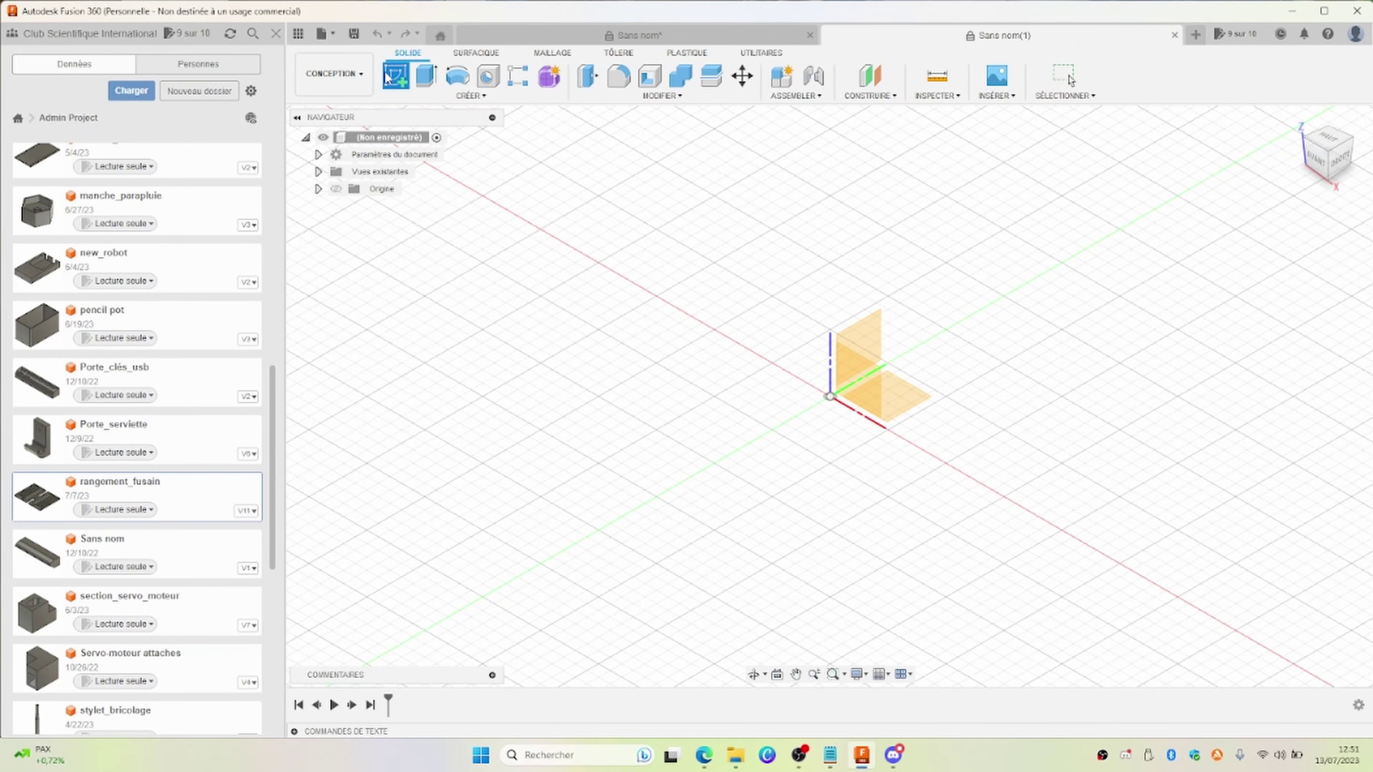
click(857, 392)
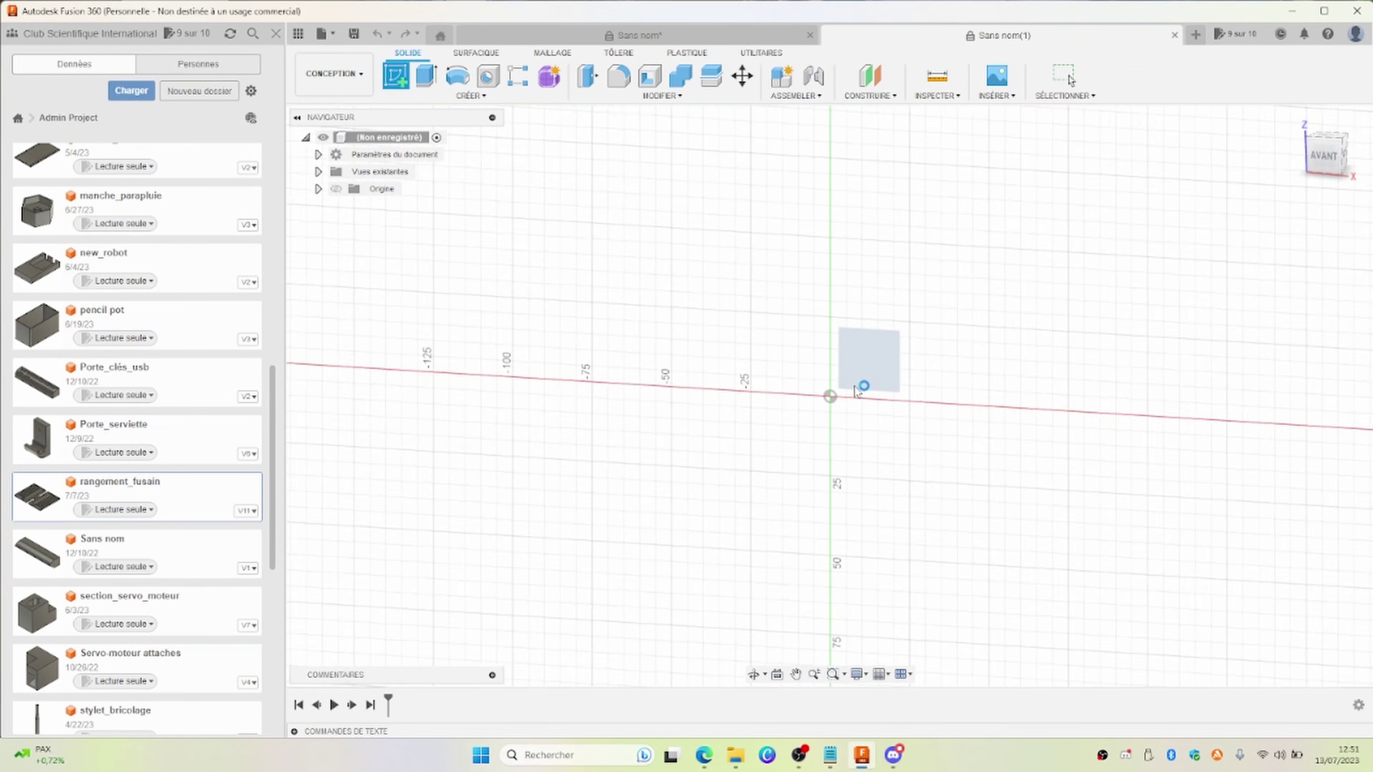
click(464, 77)
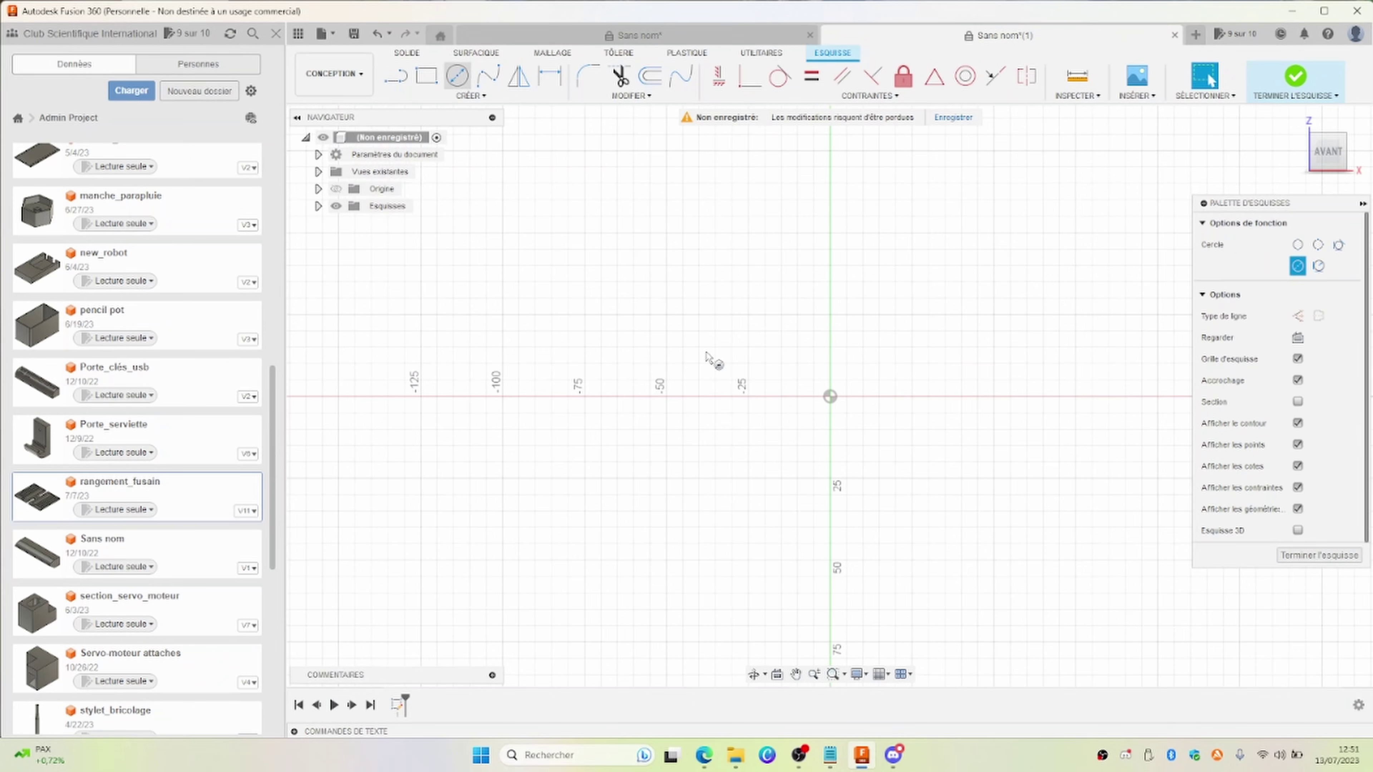
click(831, 396)
text(15)
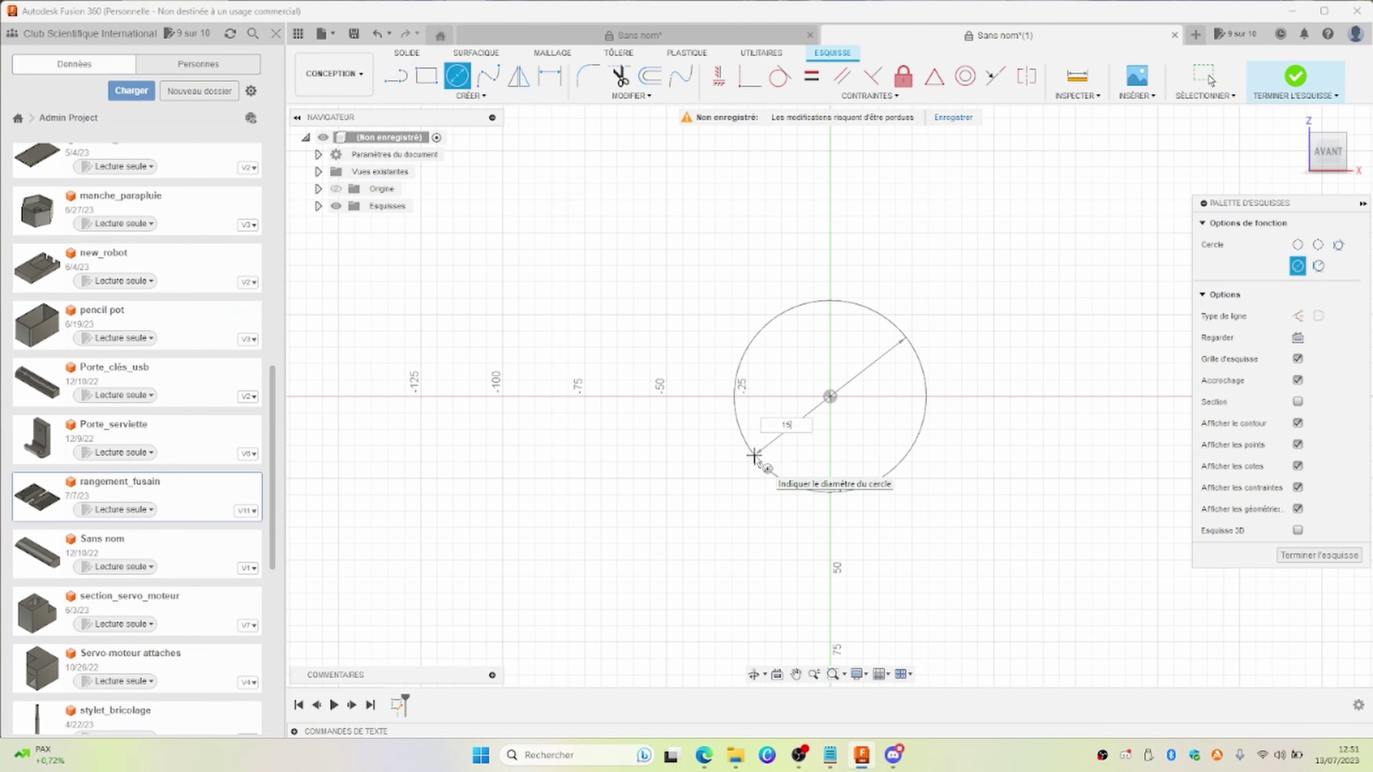
key(Tab)
key(Return)
key(Escape)
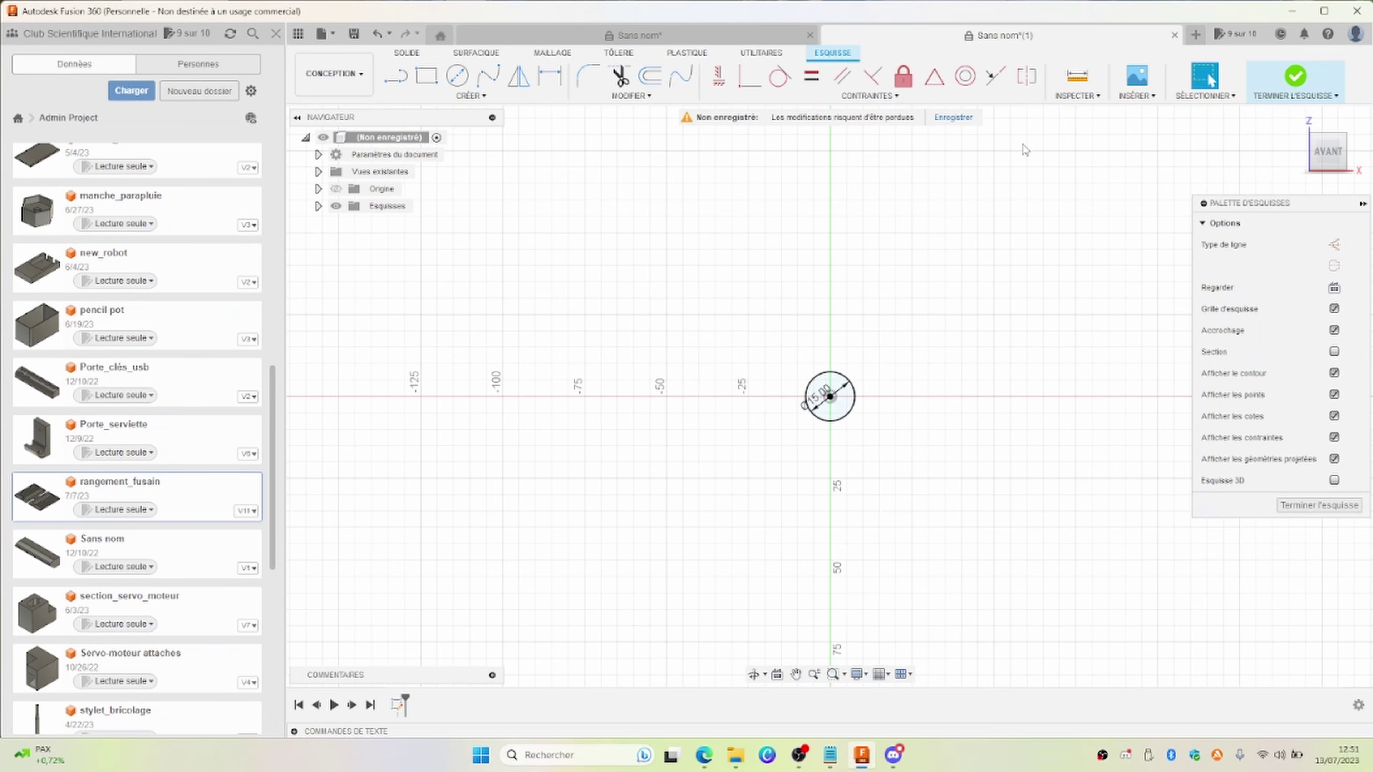
click(1296, 79)
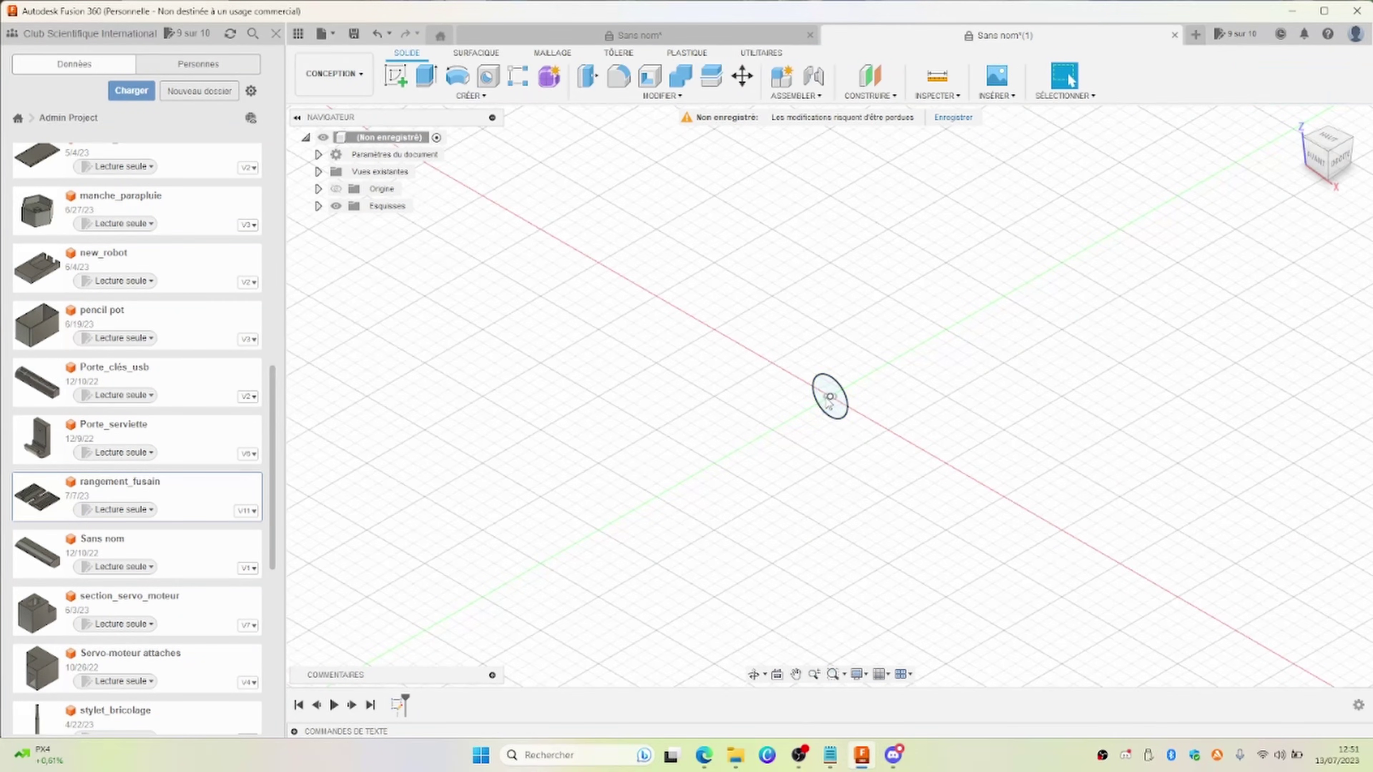
Extrude the circle profile 15 mm with E to form the first cylinder.
click(830, 397)
scroll(829, 400, up, 3)
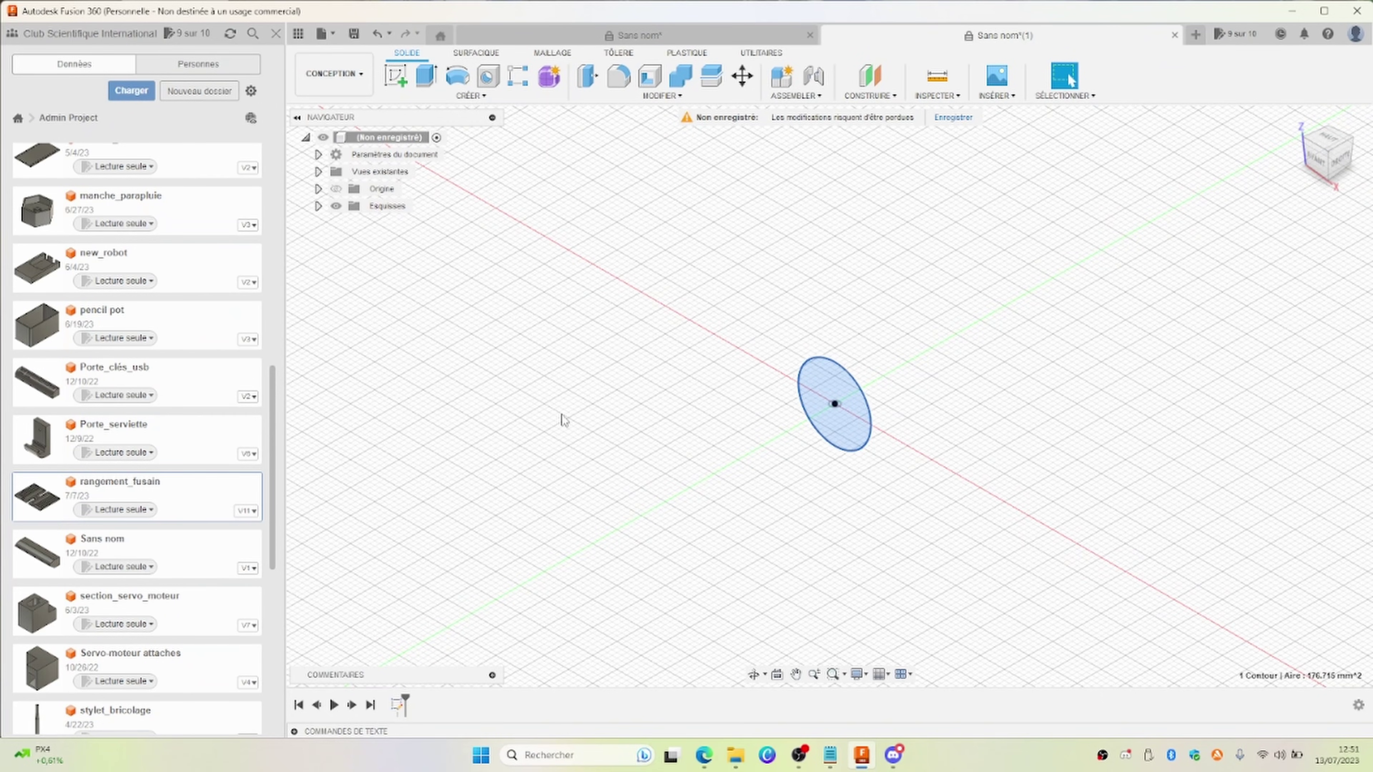
text(e)
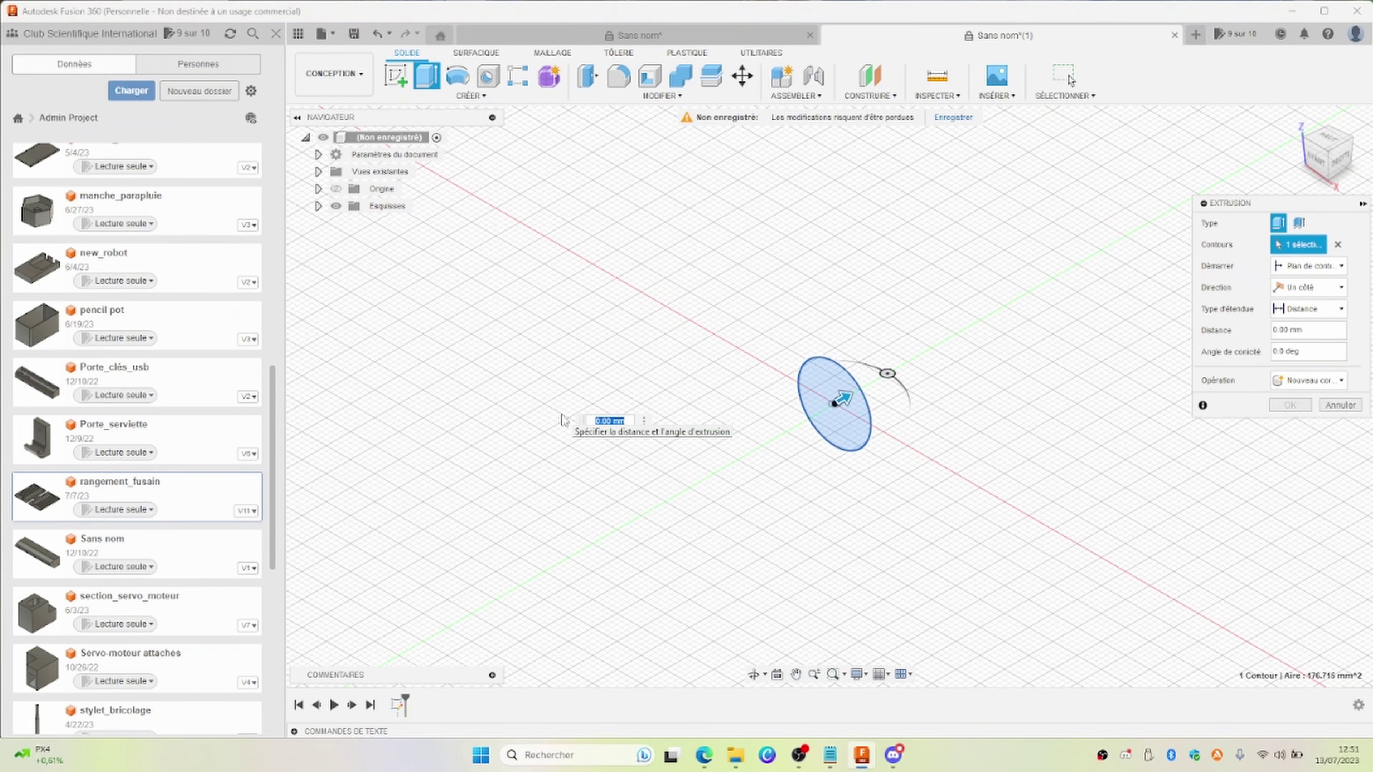
text(15)
key(Return)
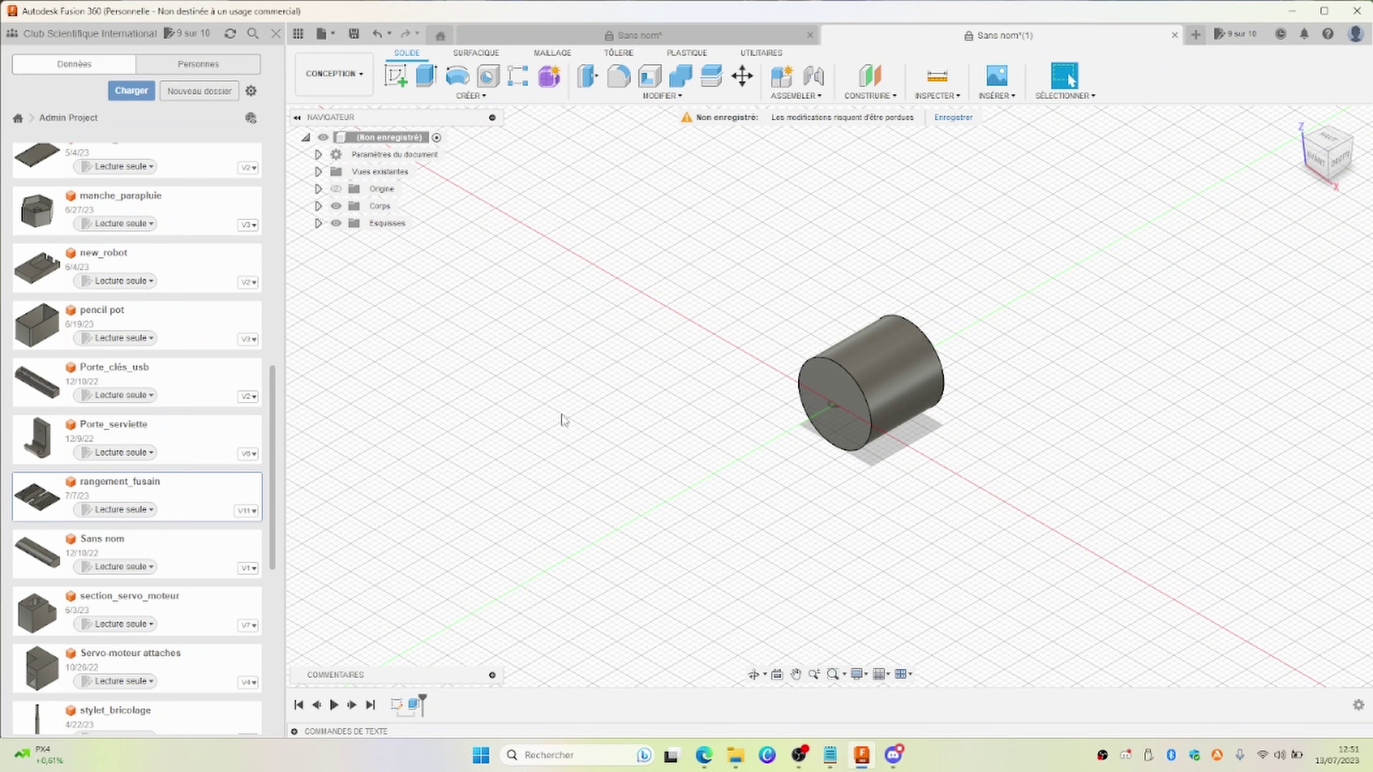
shift+middle_drag(891, 403, 917, 405)
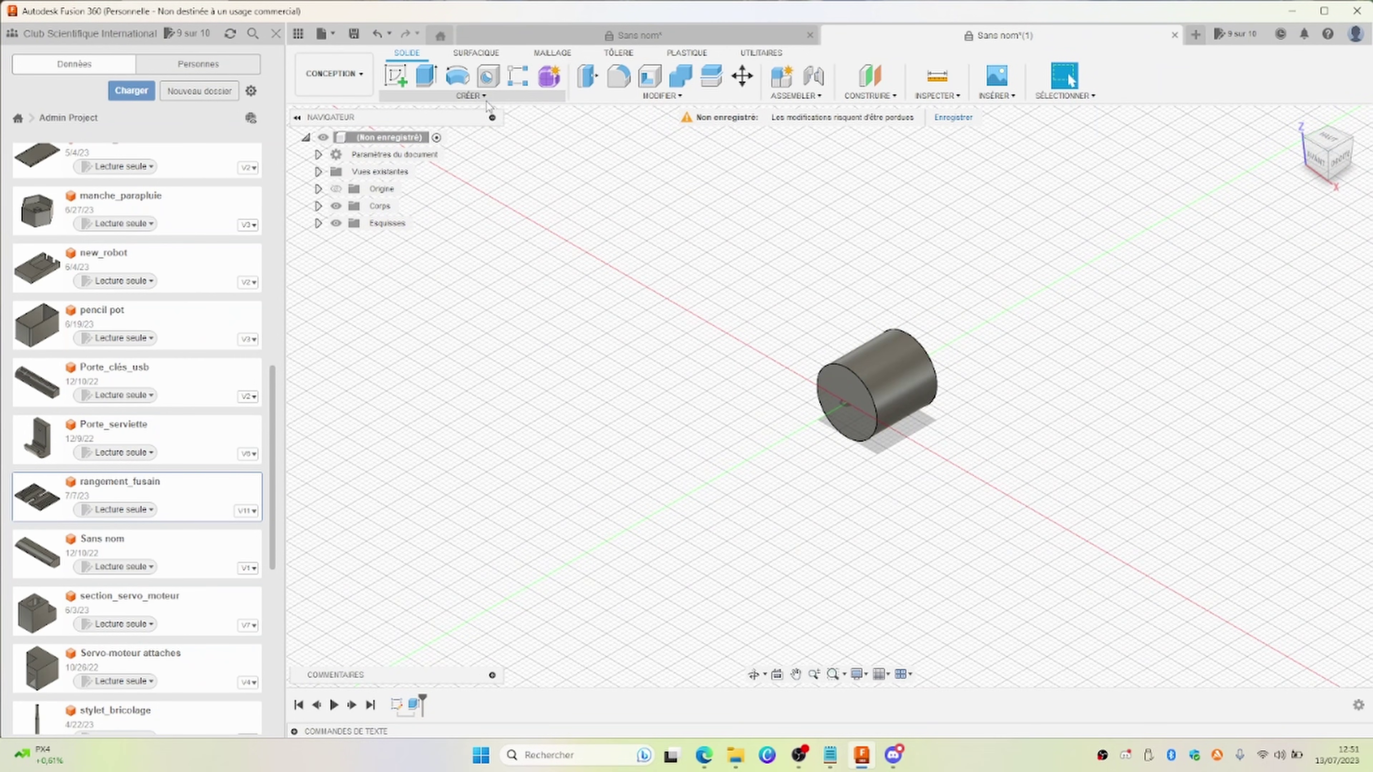
Rectangular-pattern the cylinder into three copies along its axis, 33 mm apart.
click(489, 102)
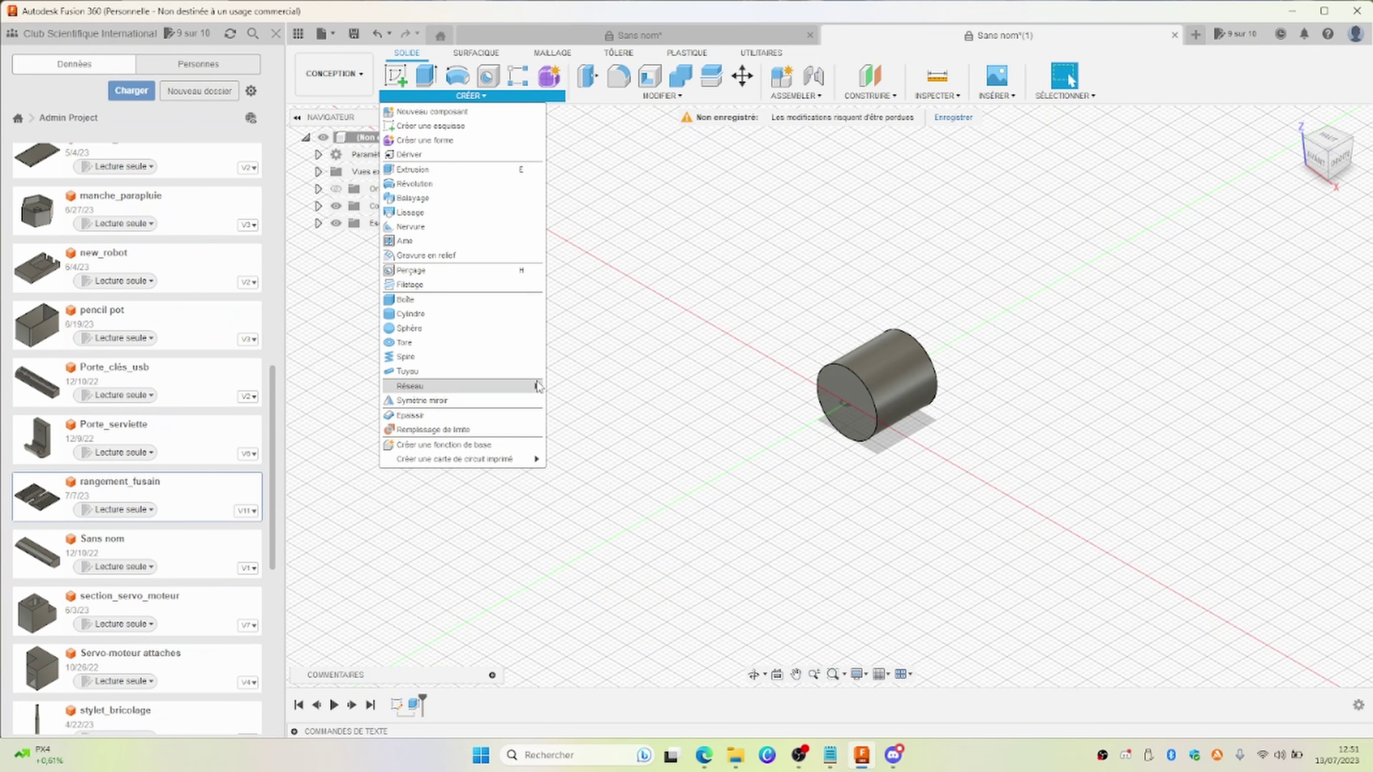
key(Escape)
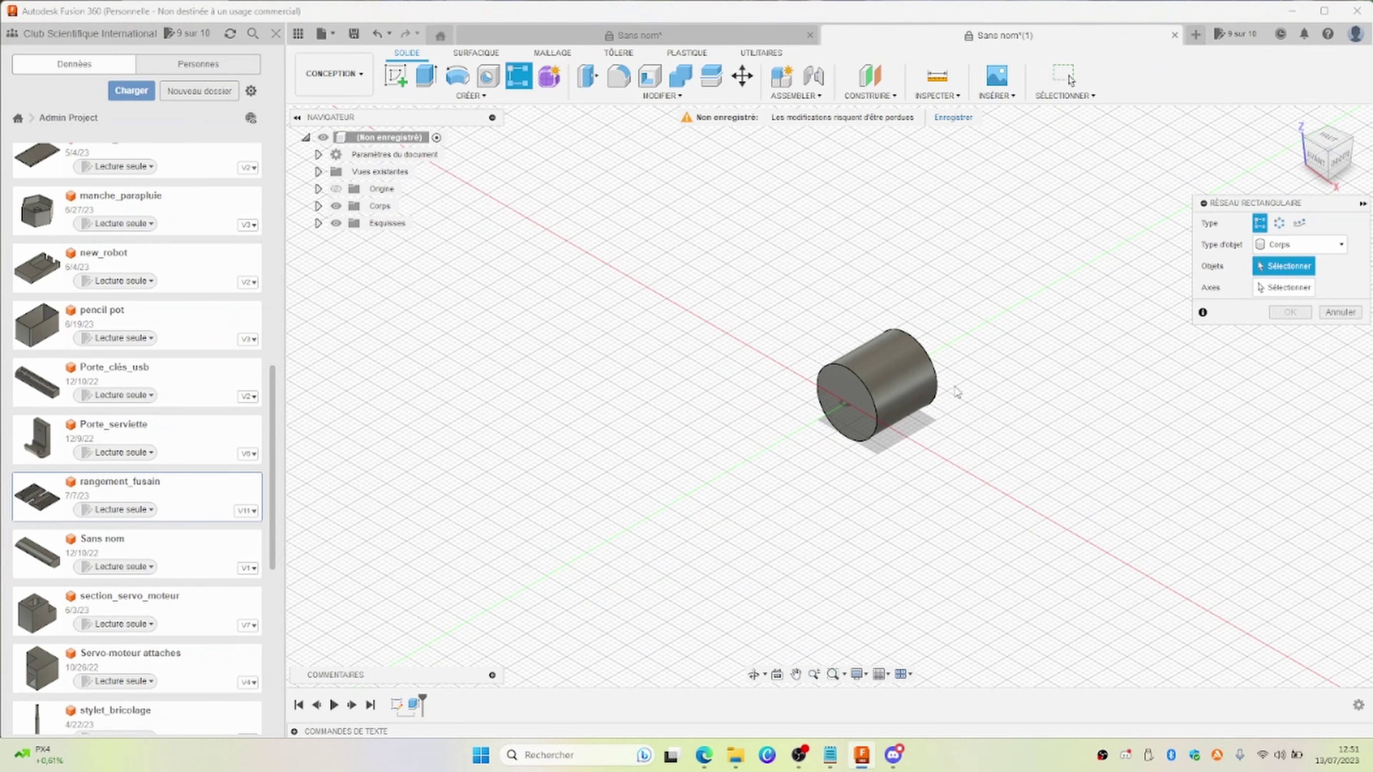
click(954, 388)
mouse_move(1283, 287)
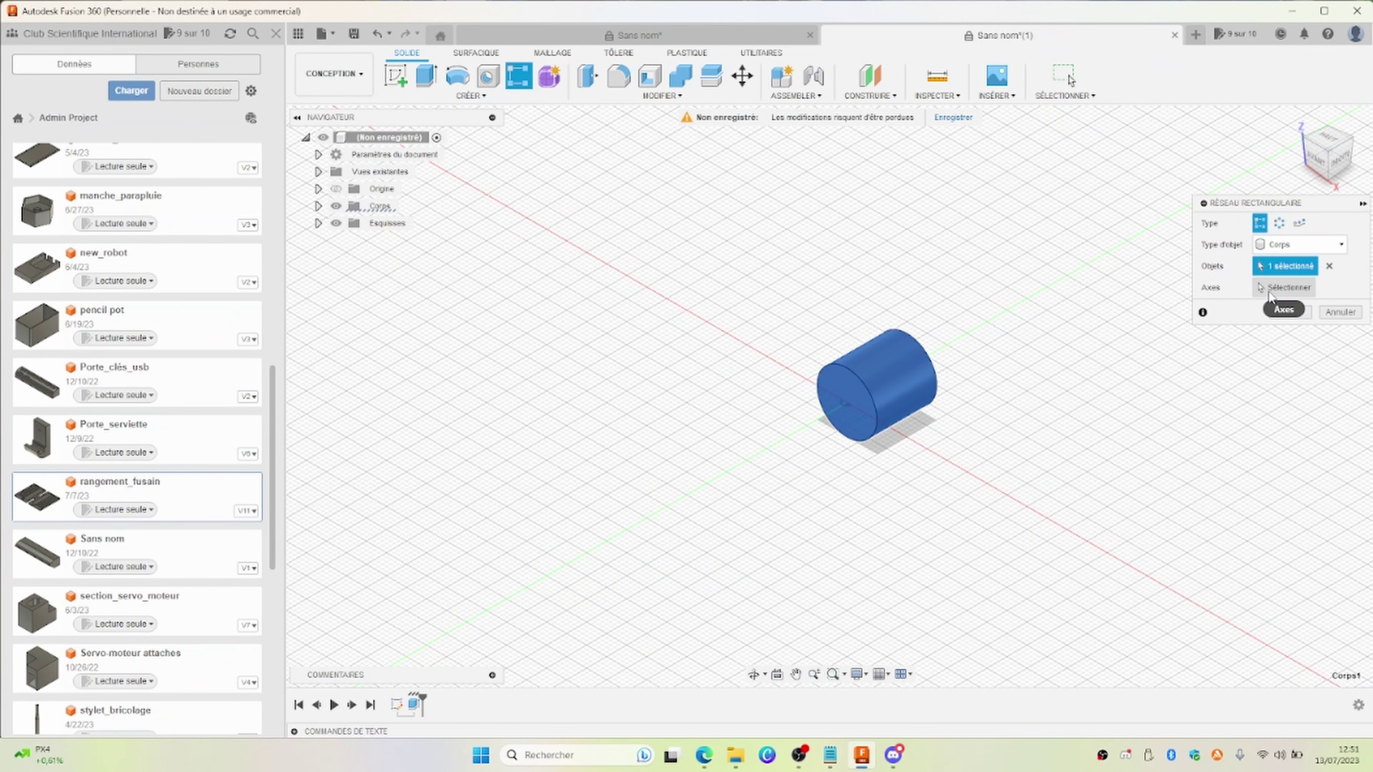
click(1274, 288)
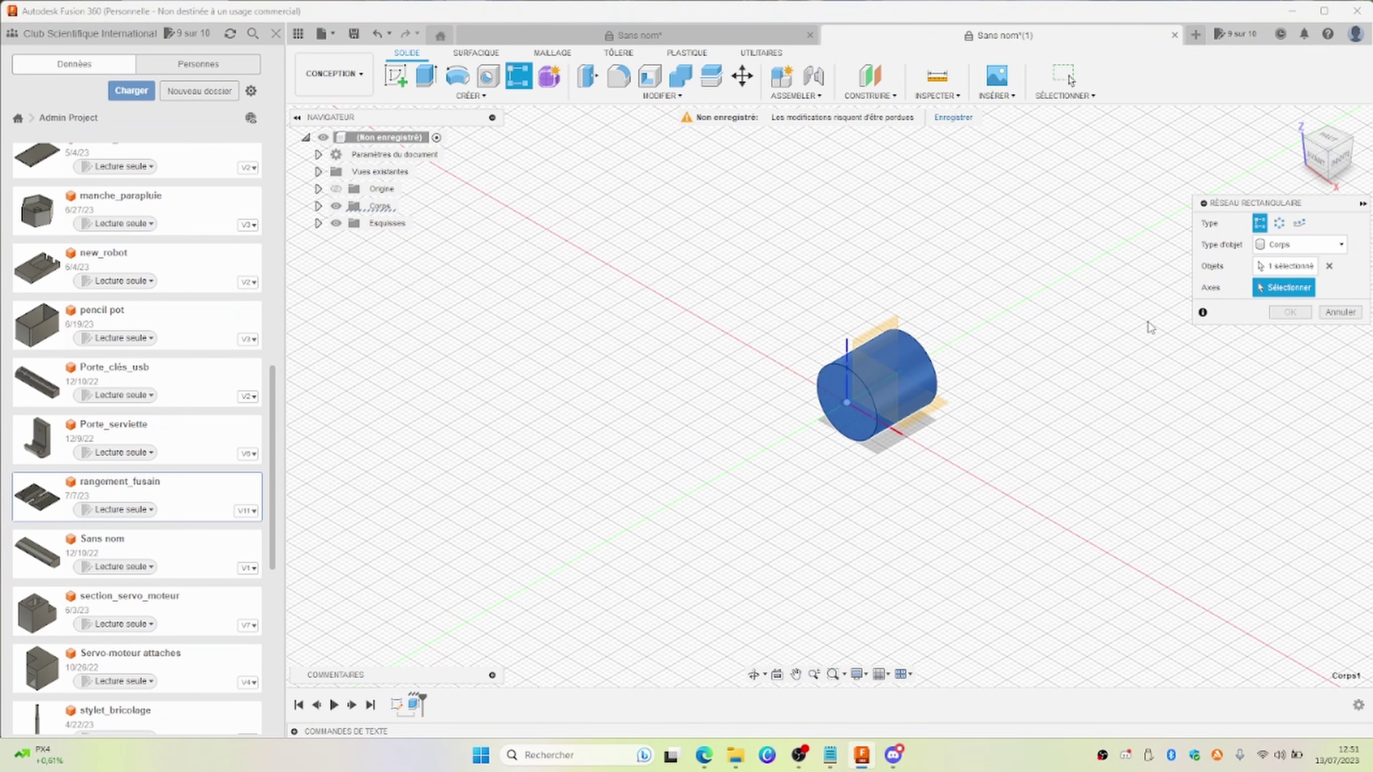
shift+middle_drag(700, 254, 836, 243)
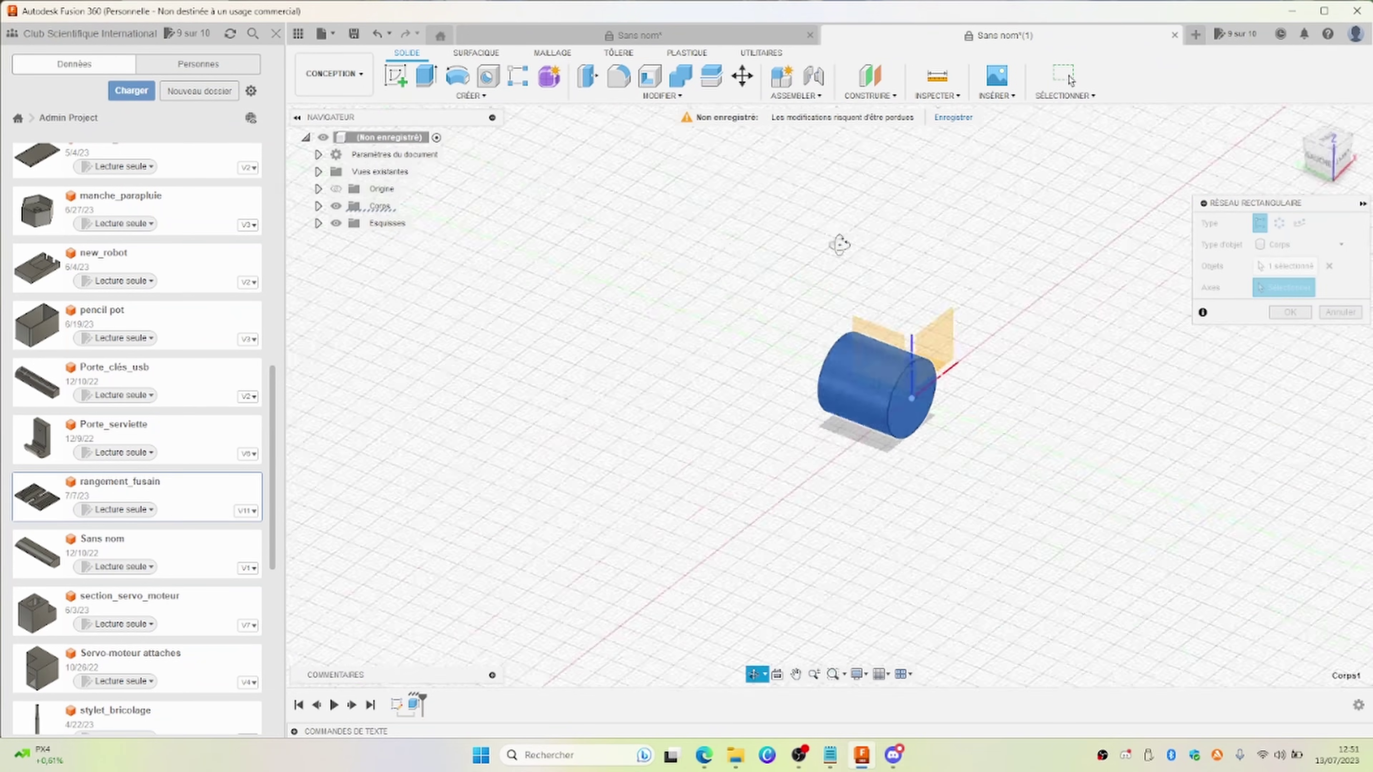
click(866, 389)
drag(866, 386, 661, 355)
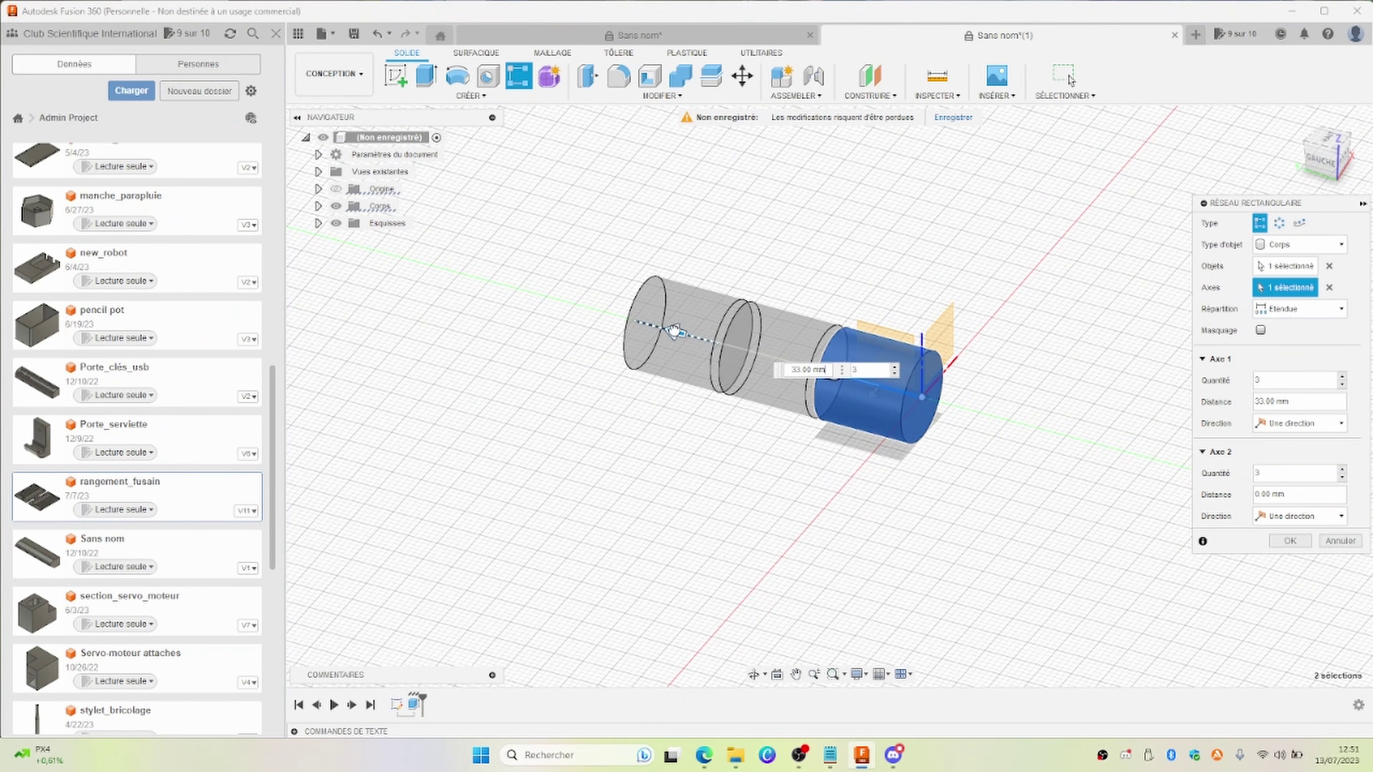
drag(670, 330, 674, 328)
key(Return)
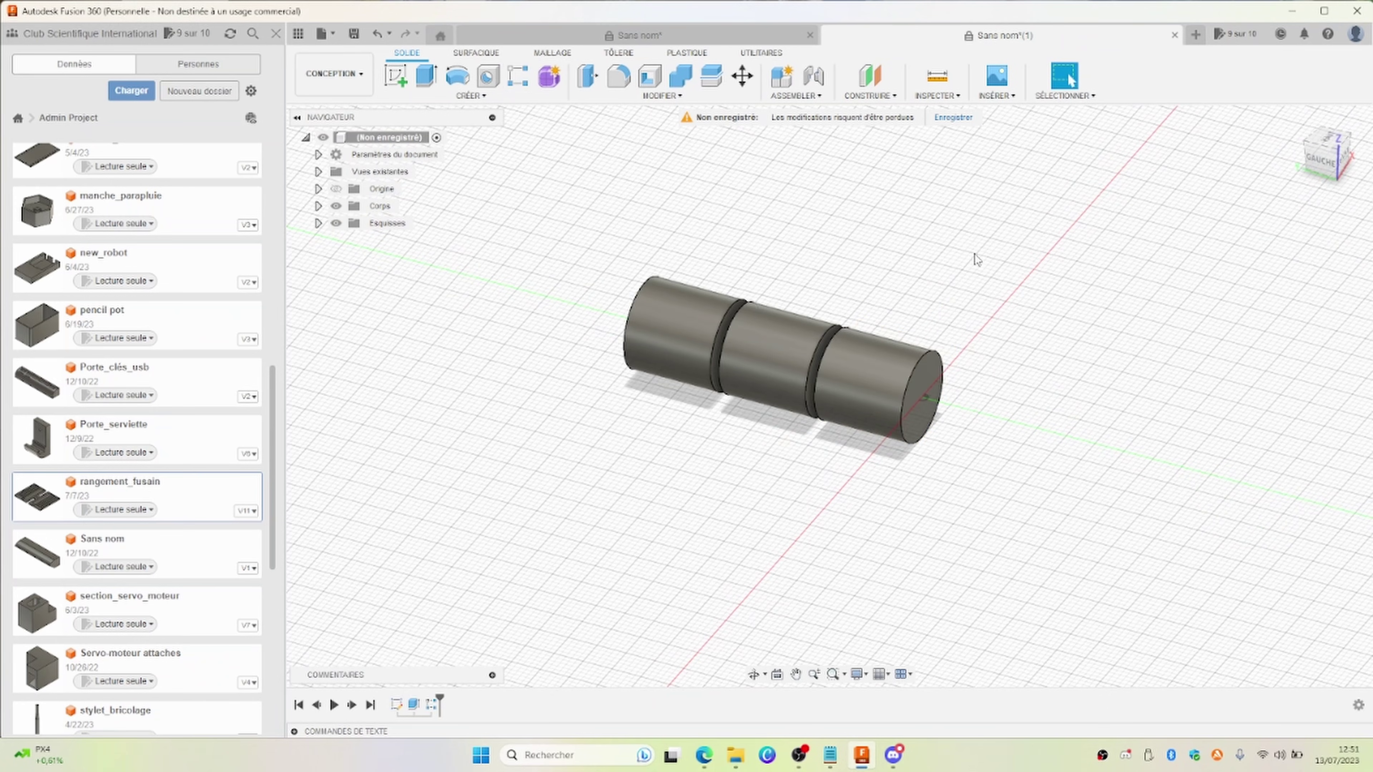
Create an offset plane 7.50 mm above the XY plane, tangent to the cylinder tops.
shift+middle_drag(1034, 285, 900, 306)
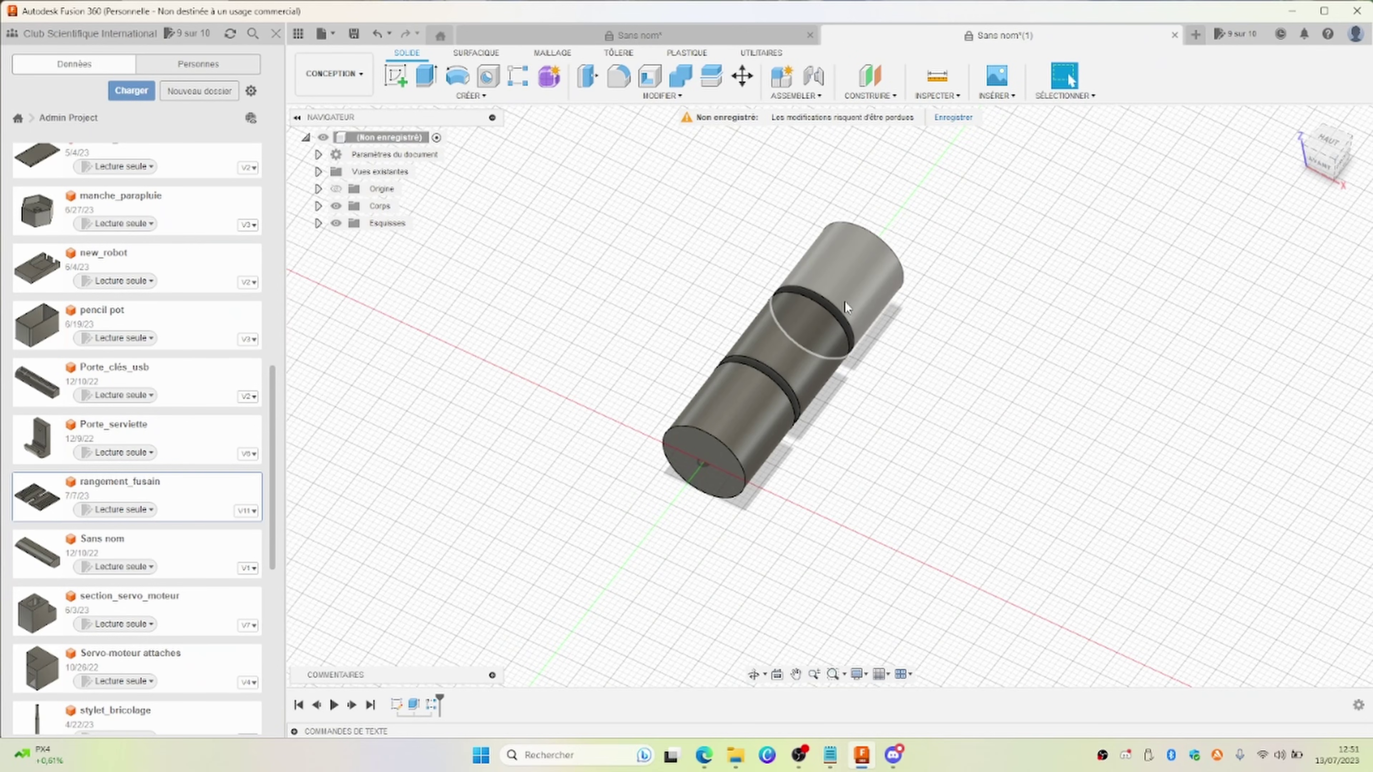
click(872, 77)
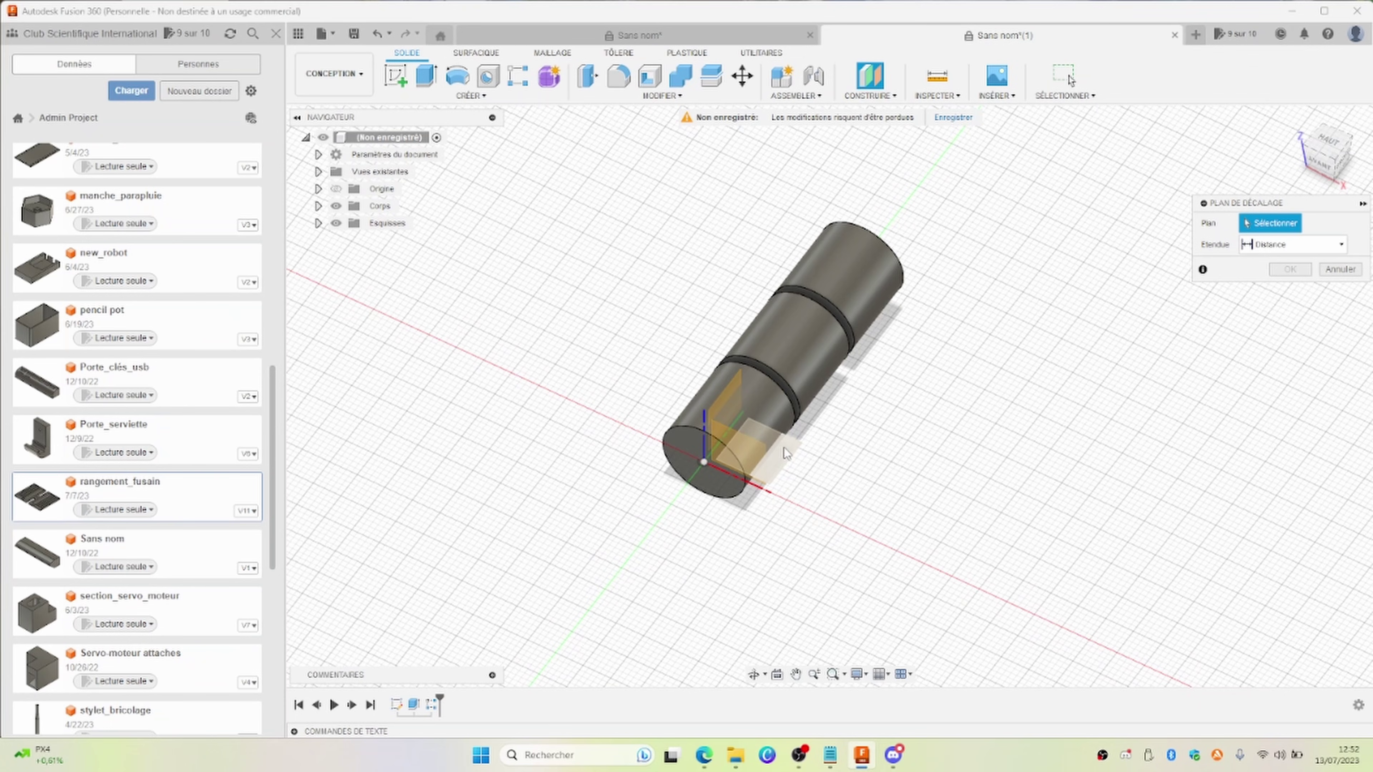
click(782, 453)
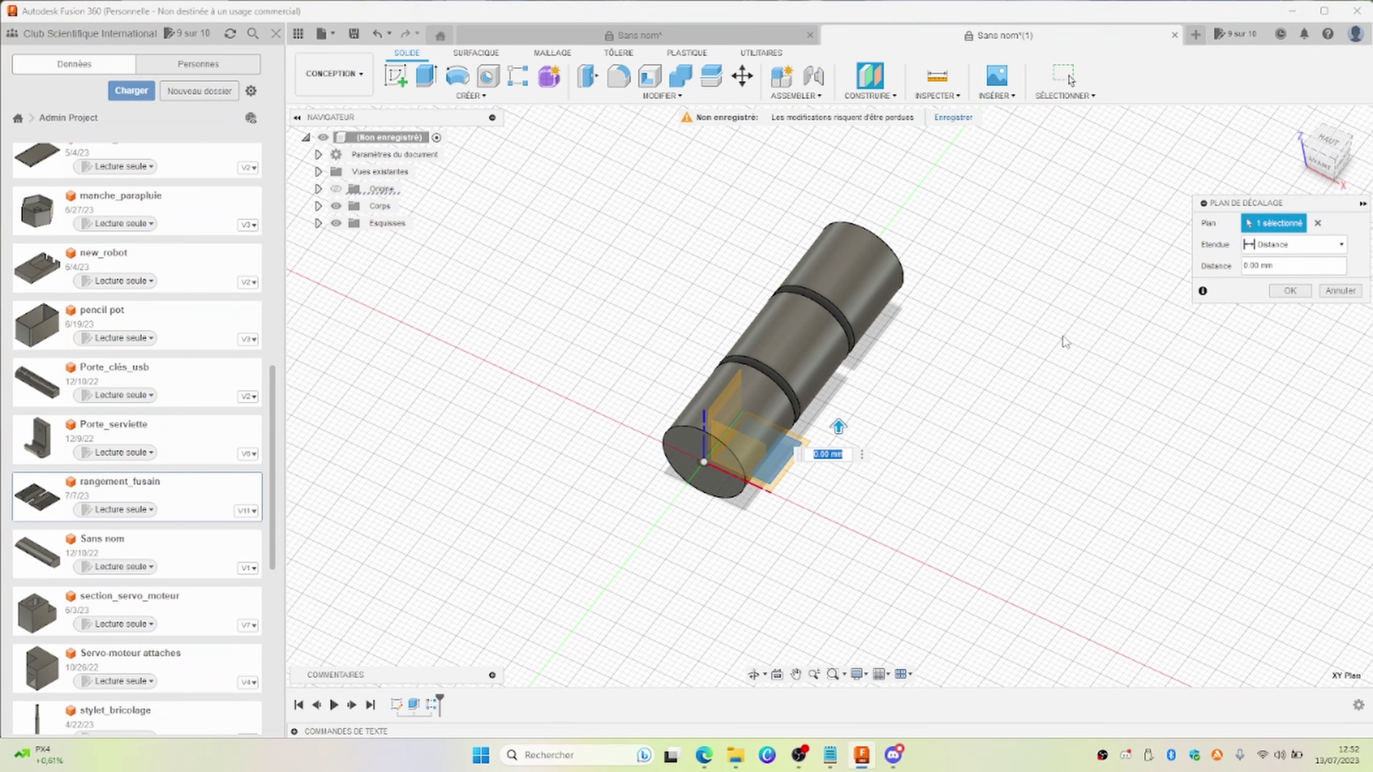
mouse_move(1321, 152)
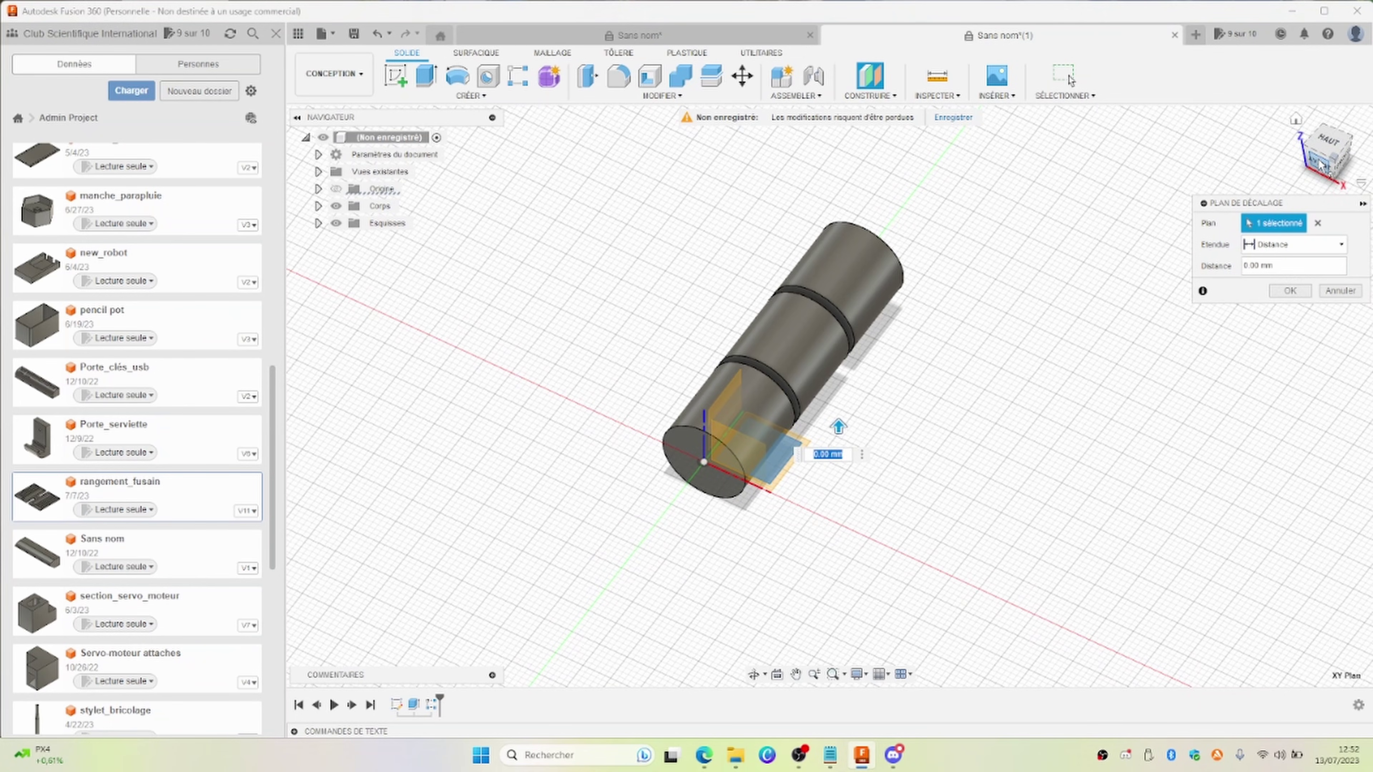
click(1320, 165)
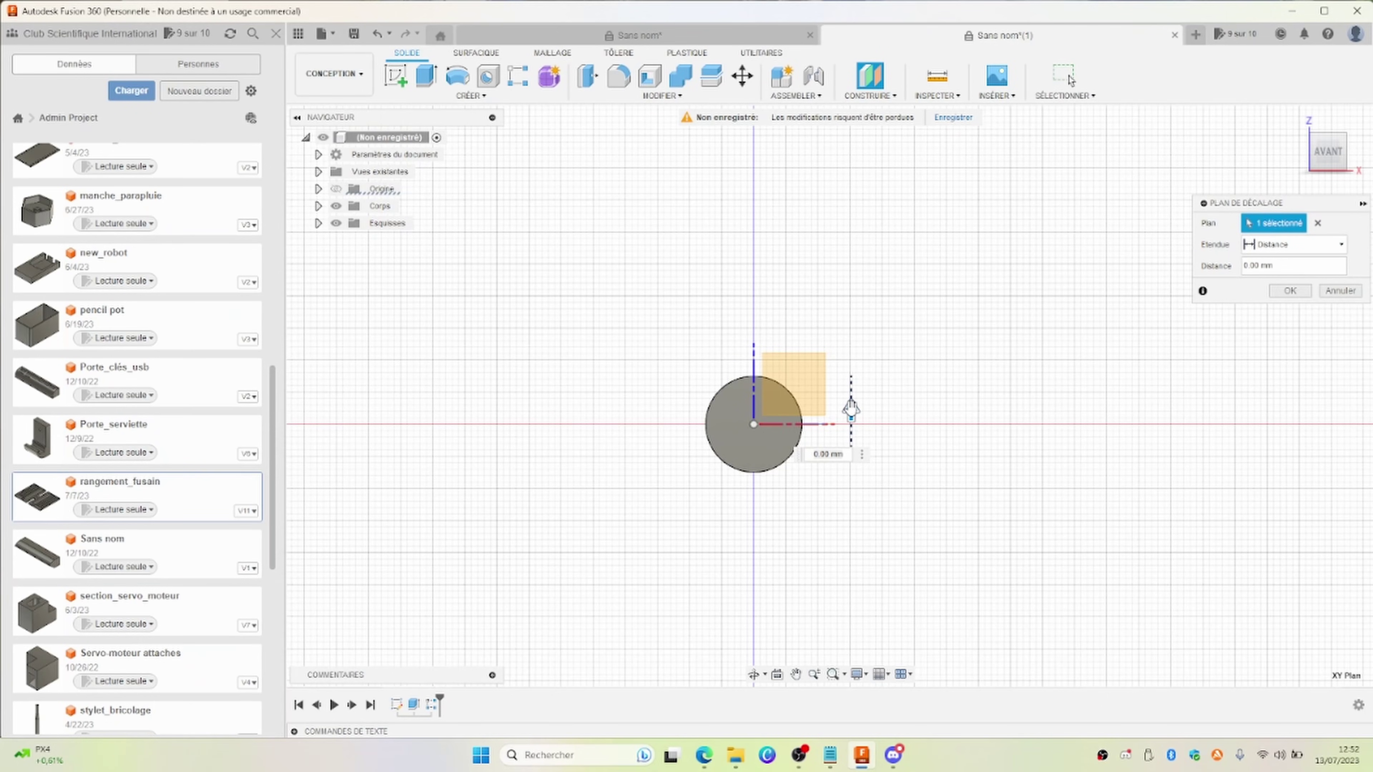
drag(851, 410, 849, 356)
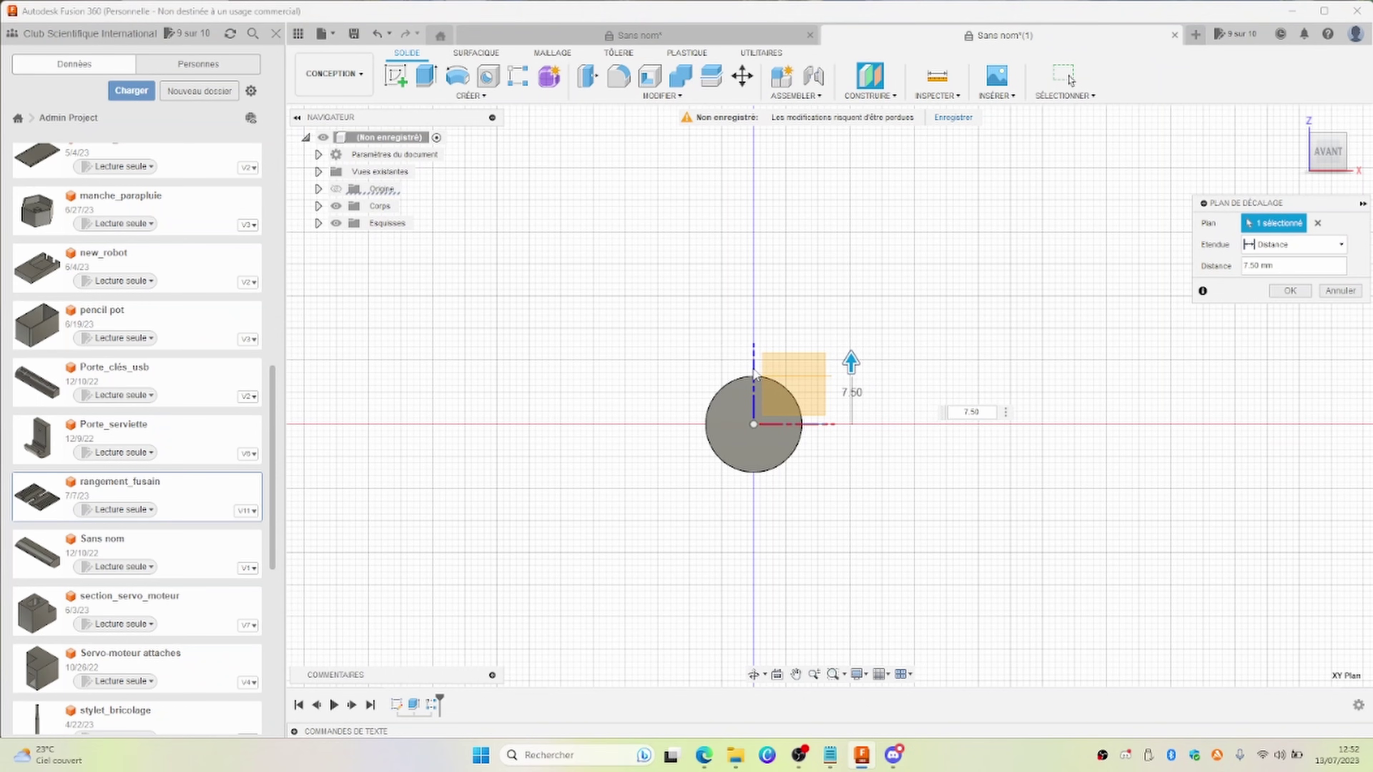
key(Return)
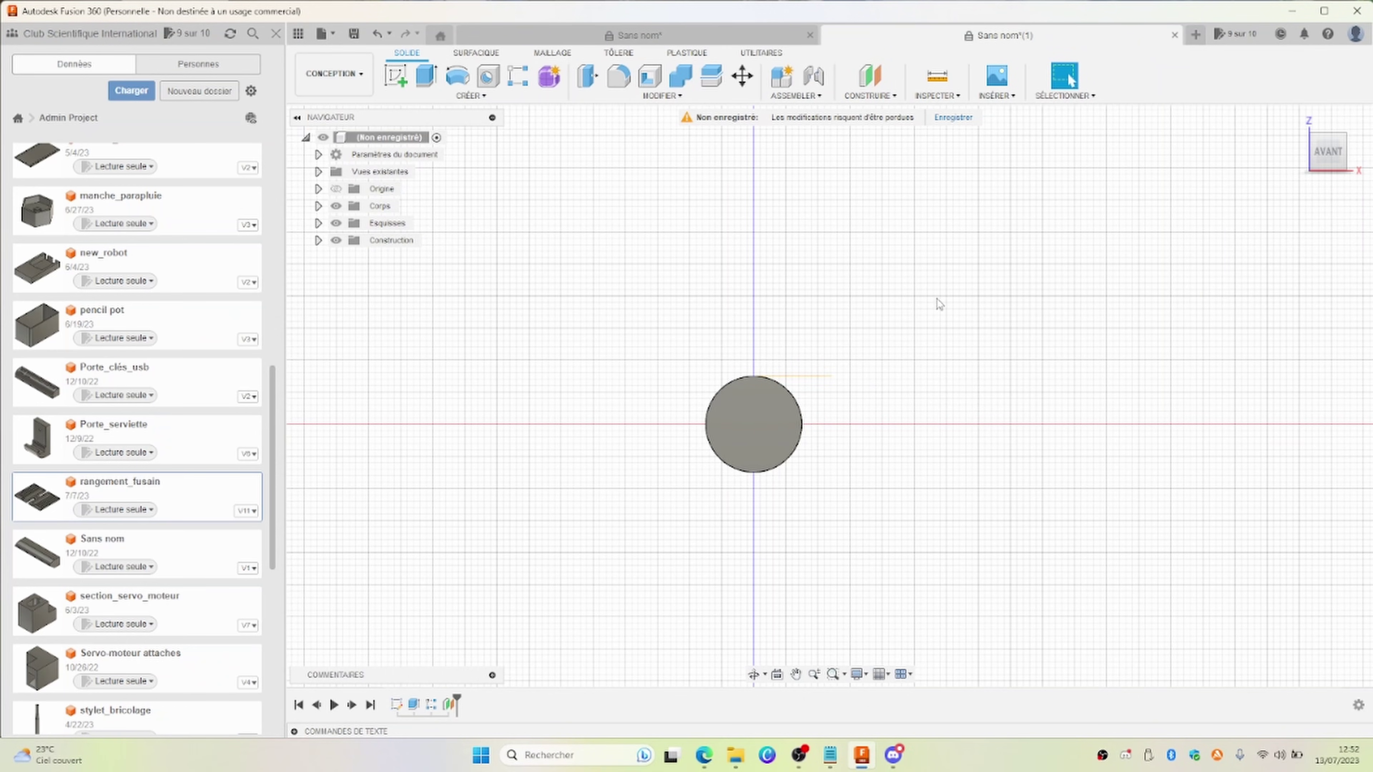
key(F6)
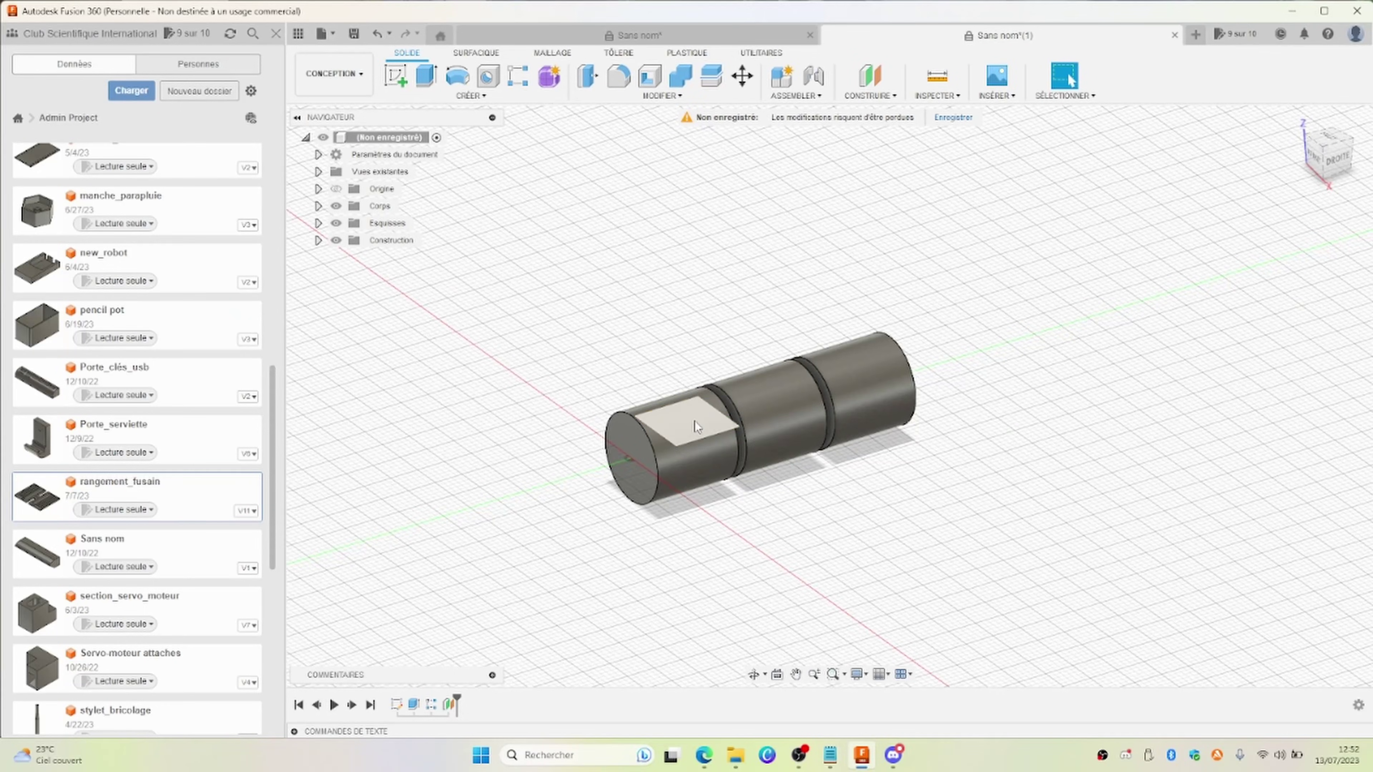
Start a sketch on the offset plane with the cylinders framed in view.
click(696, 426)
click(396, 76)
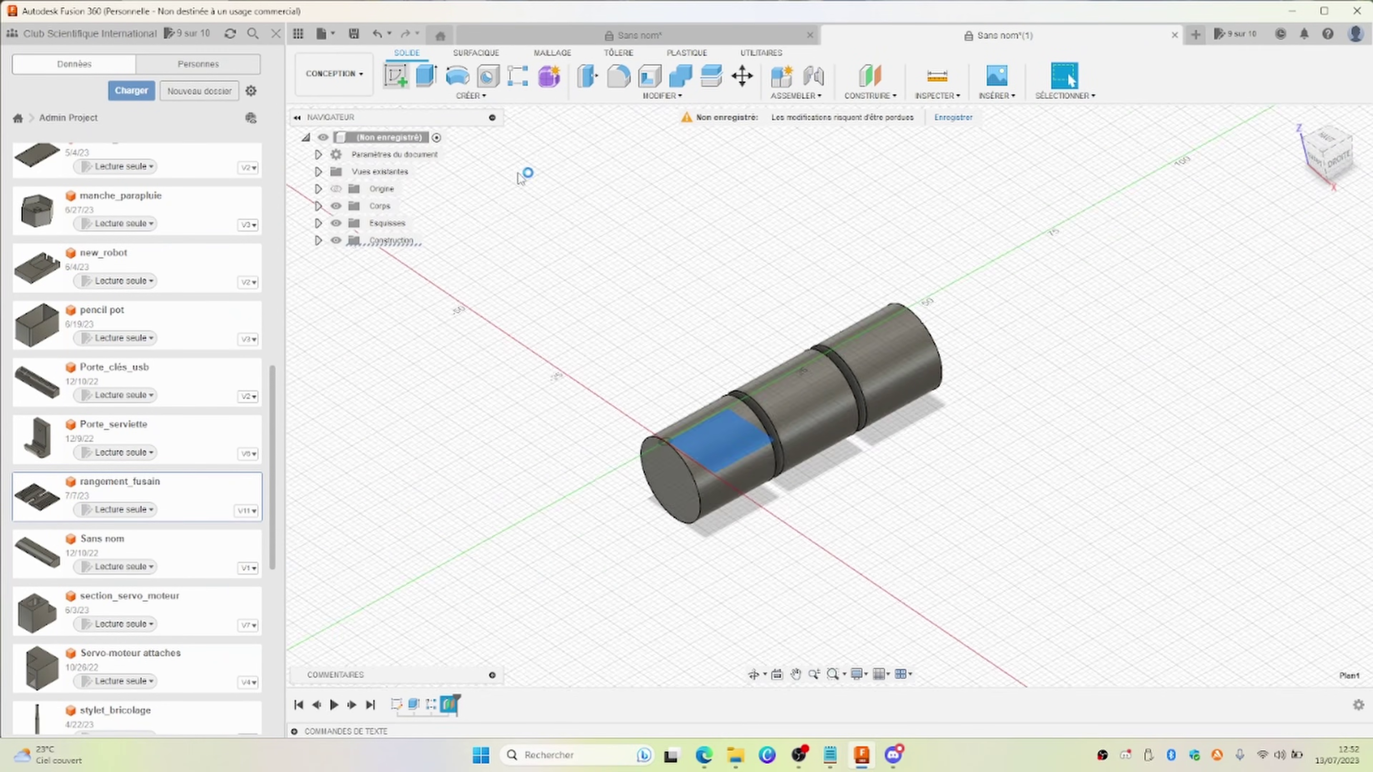
middle_drag(919, 263, 832, 376)
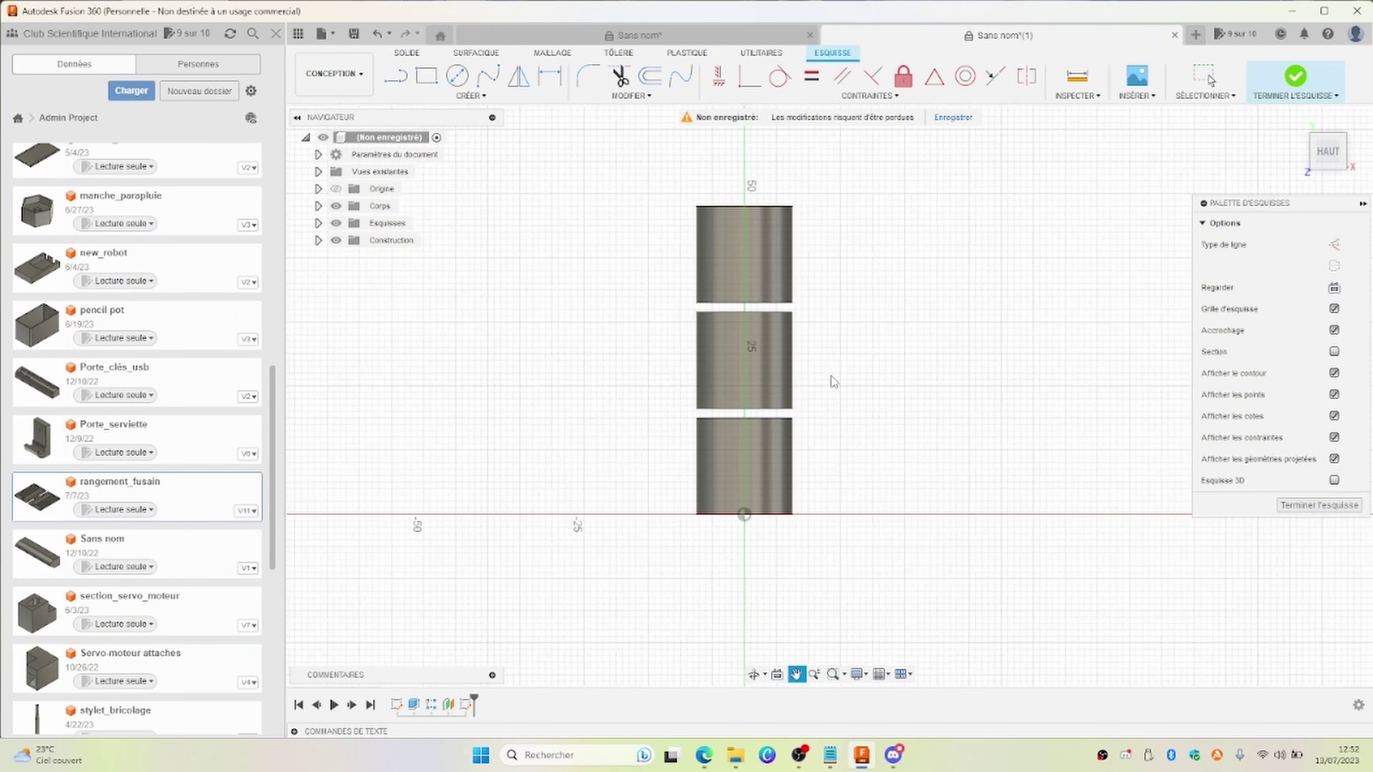
click(396, 75)
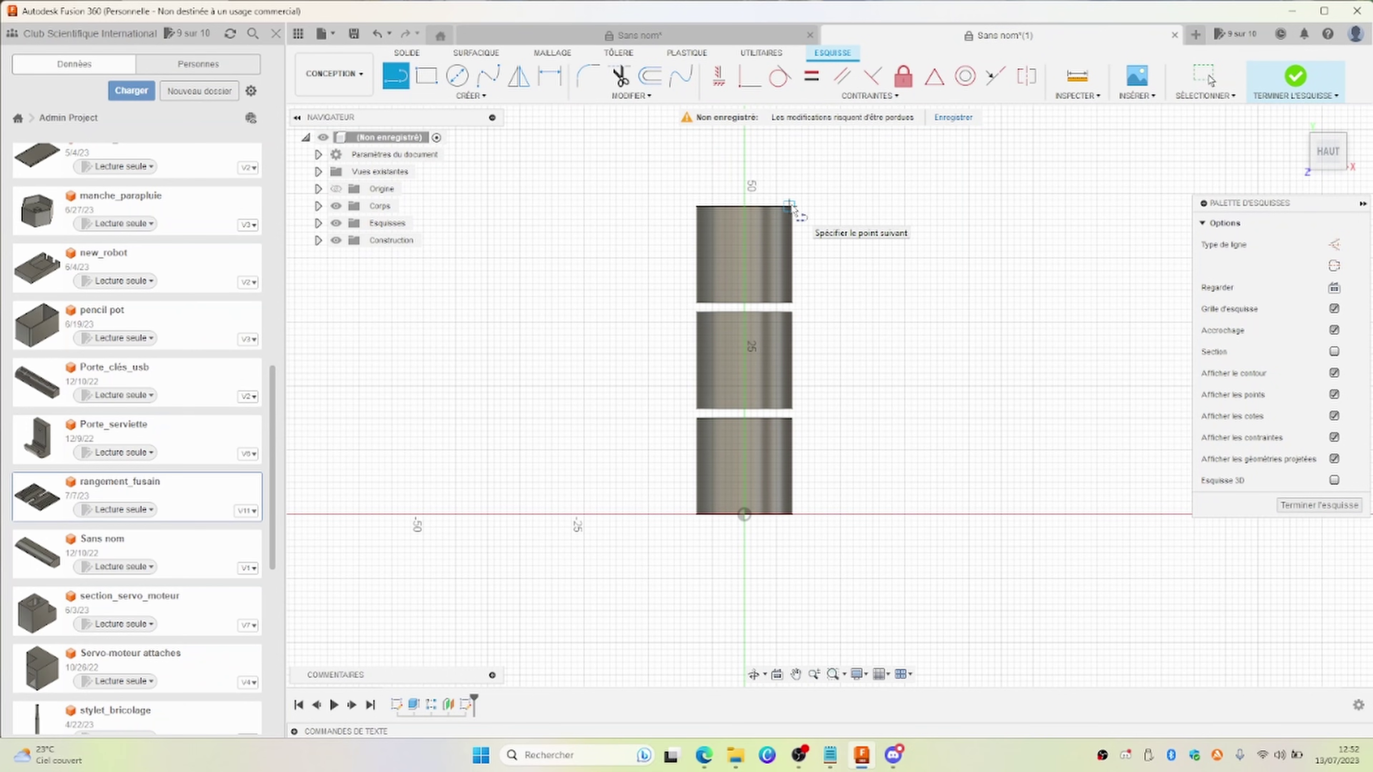
Draw the closed stepped outline of the right leaf around the knuckles.
click(790, 206)
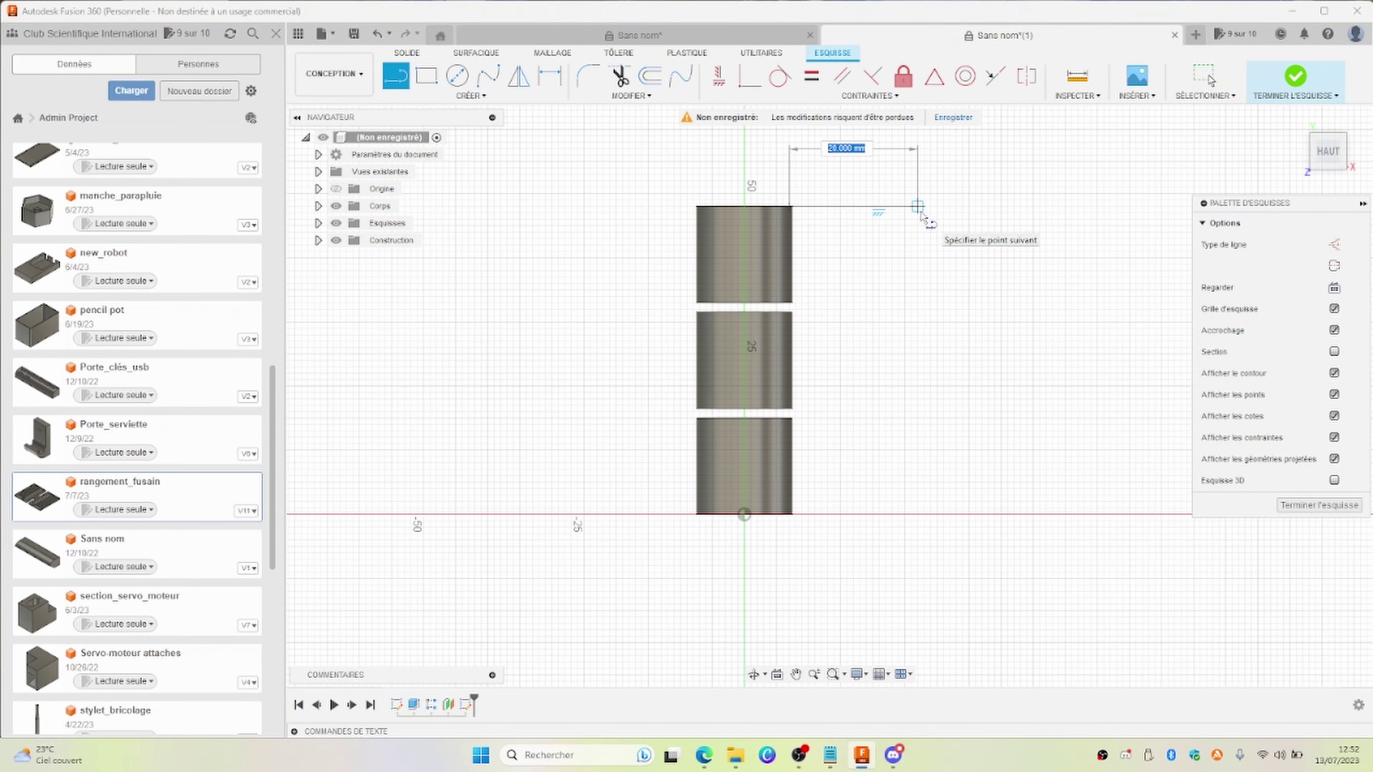
click(919, 207)
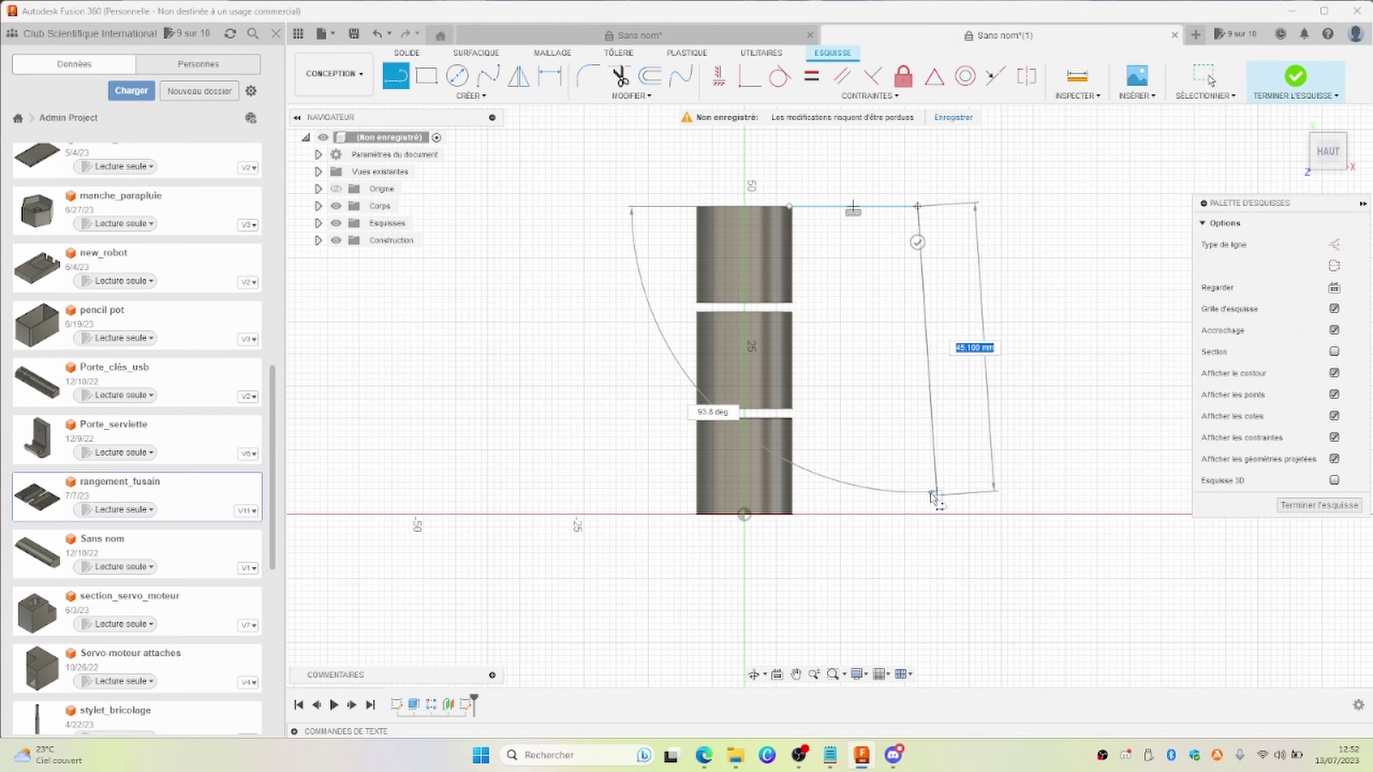
click(918, 515)
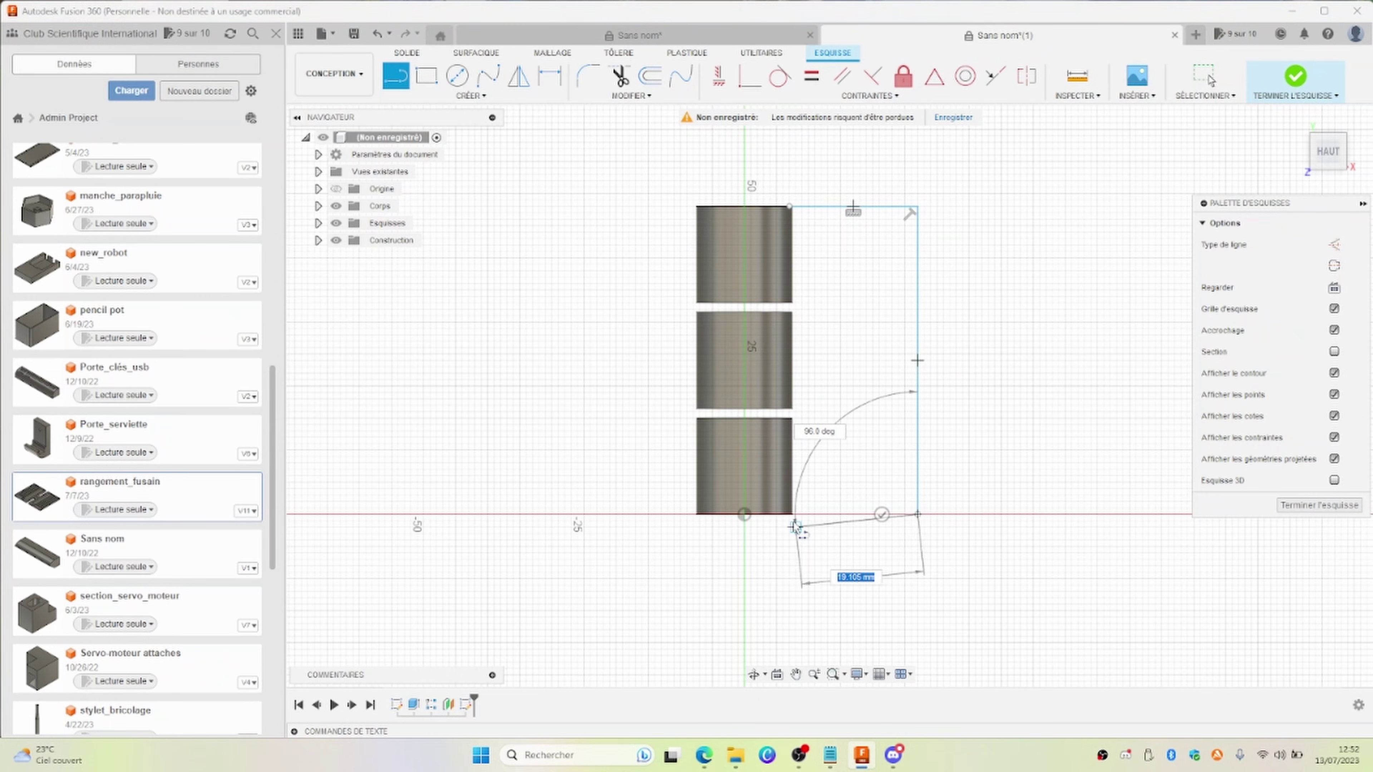
click(789, 515)
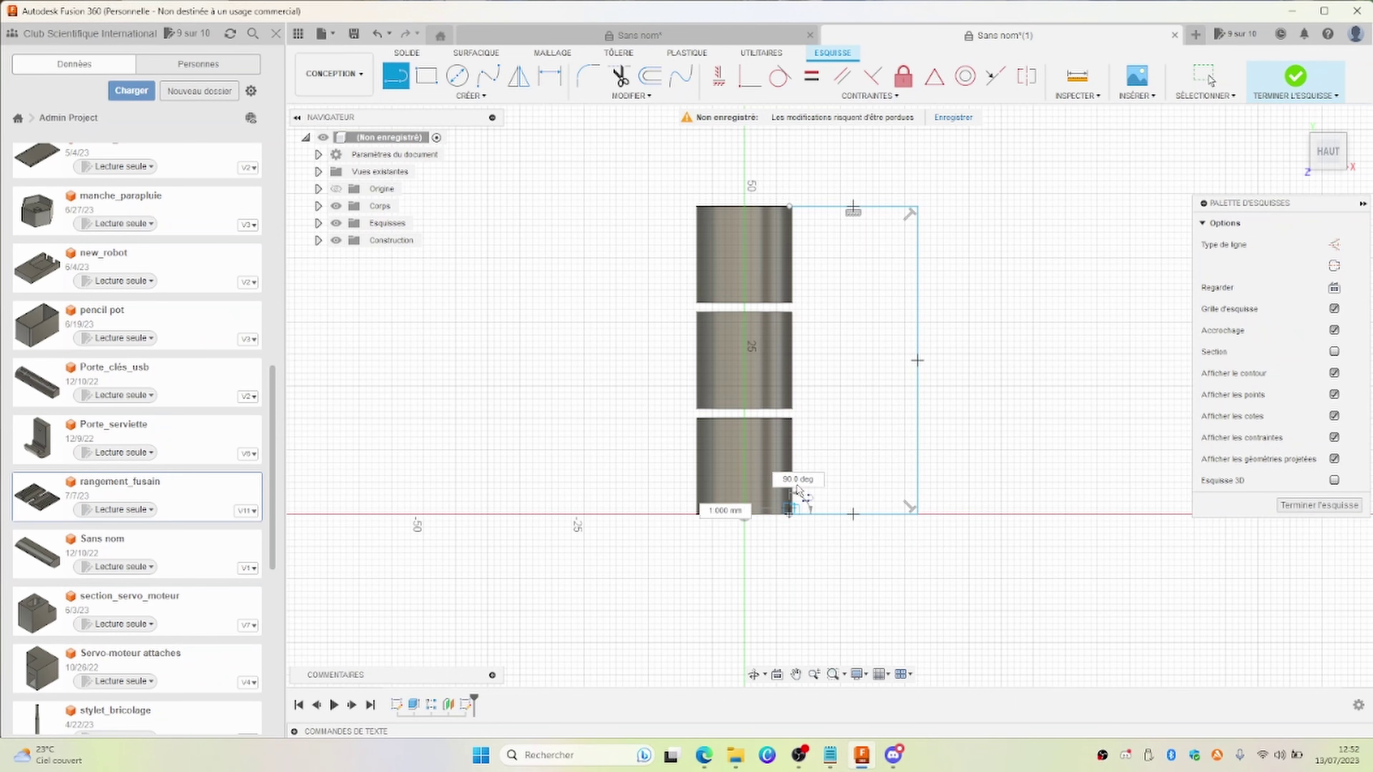
click(789, 417)
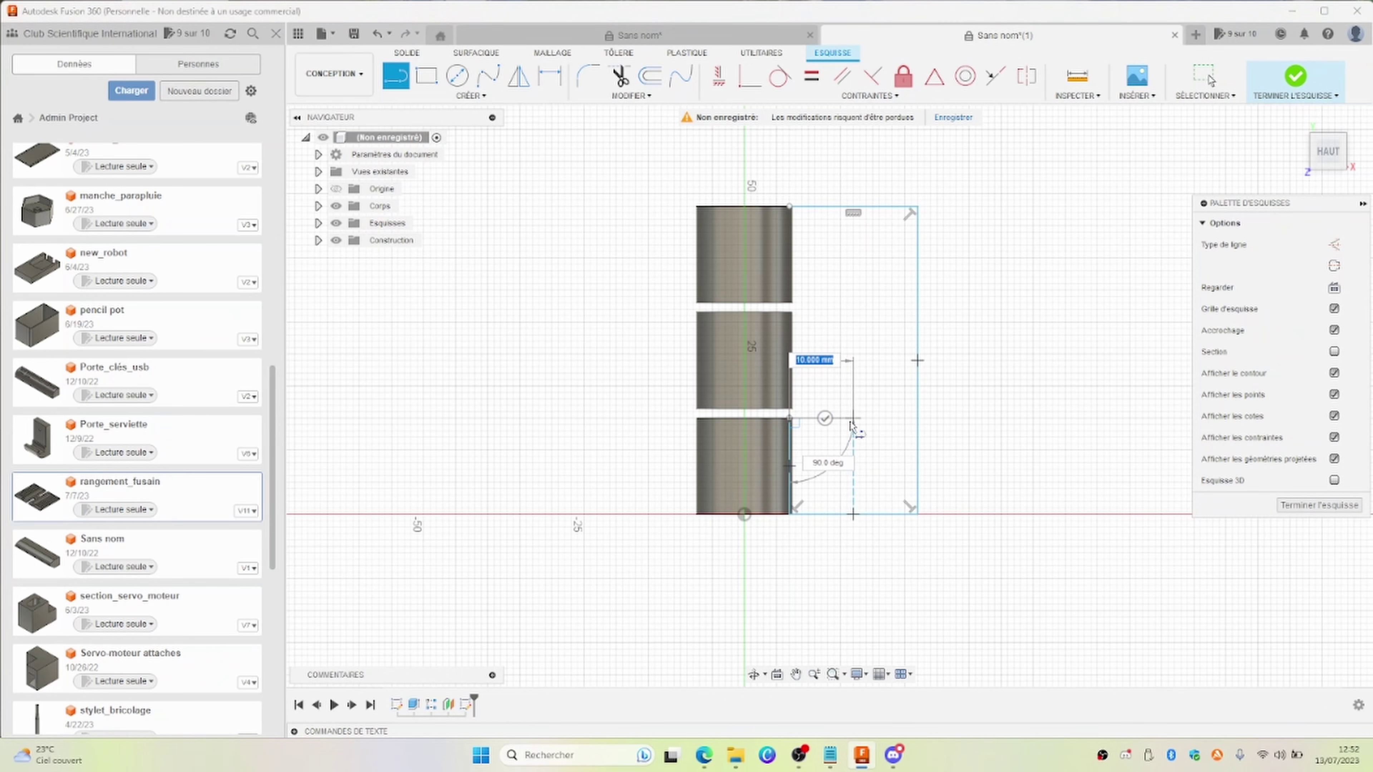
click(852, 417)
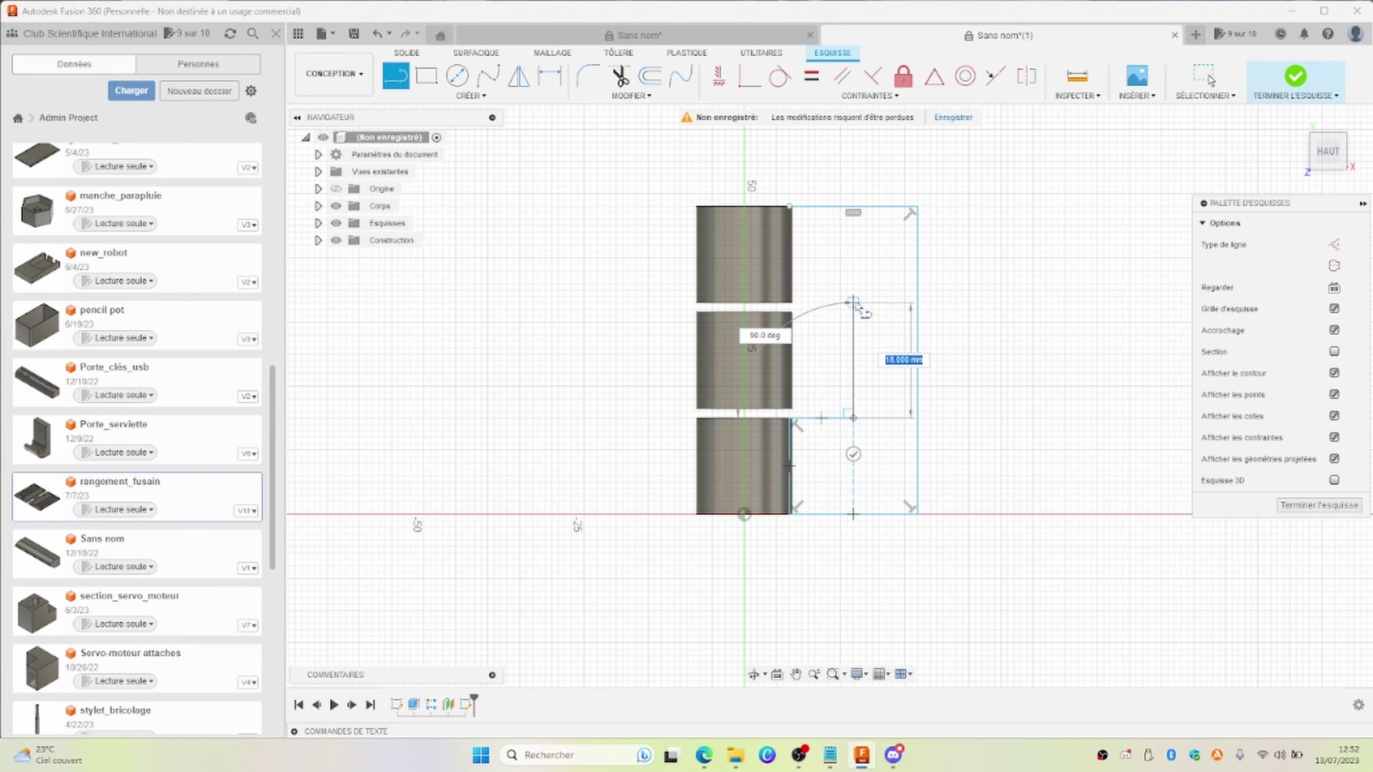
click(854, 303)
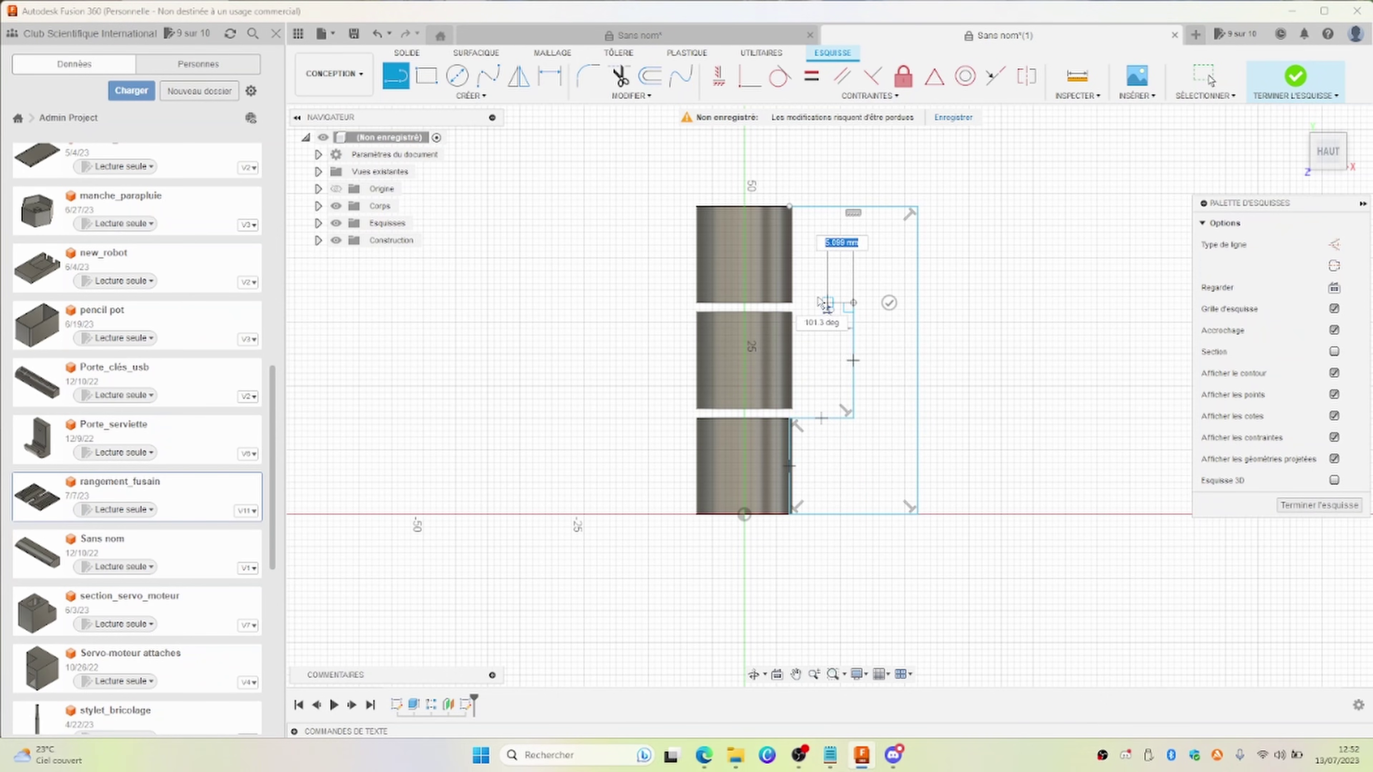
click(790, 303)
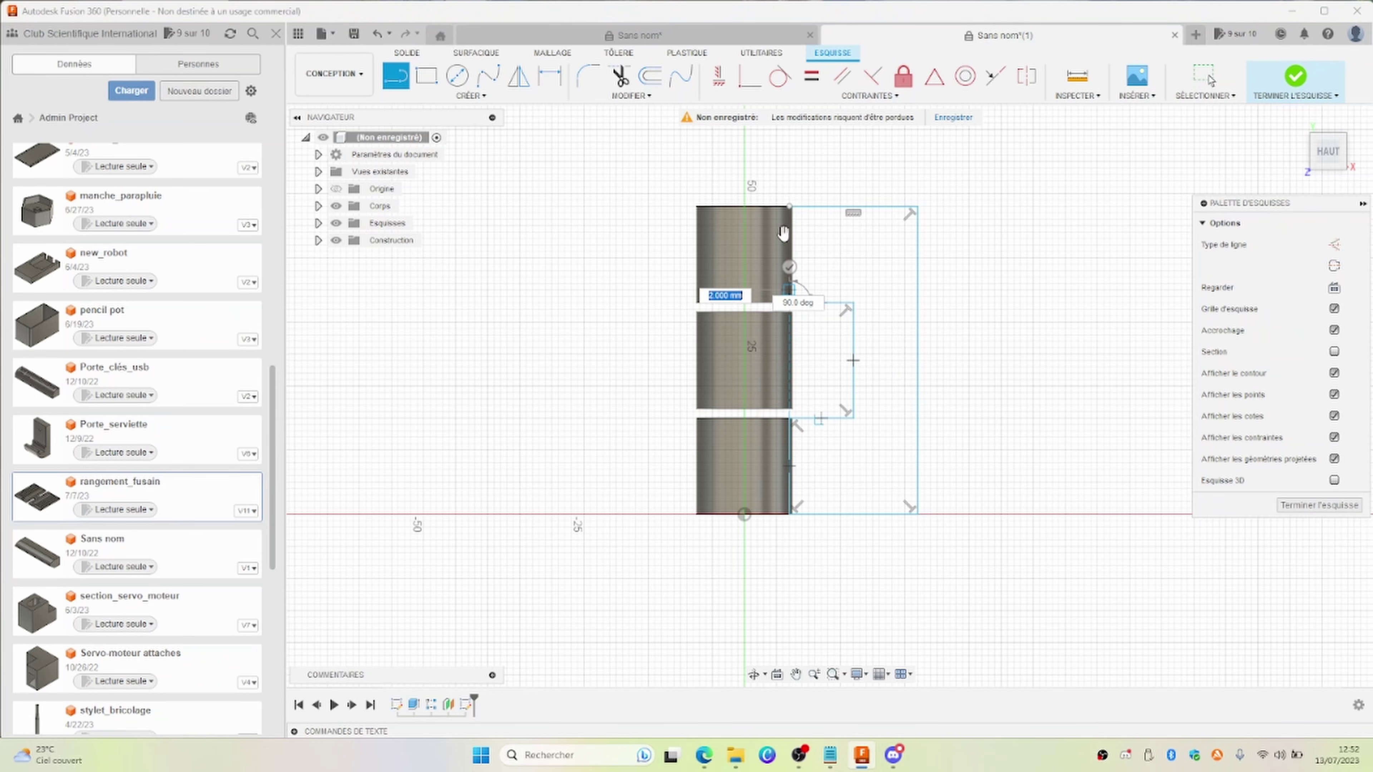
click(789, 211)
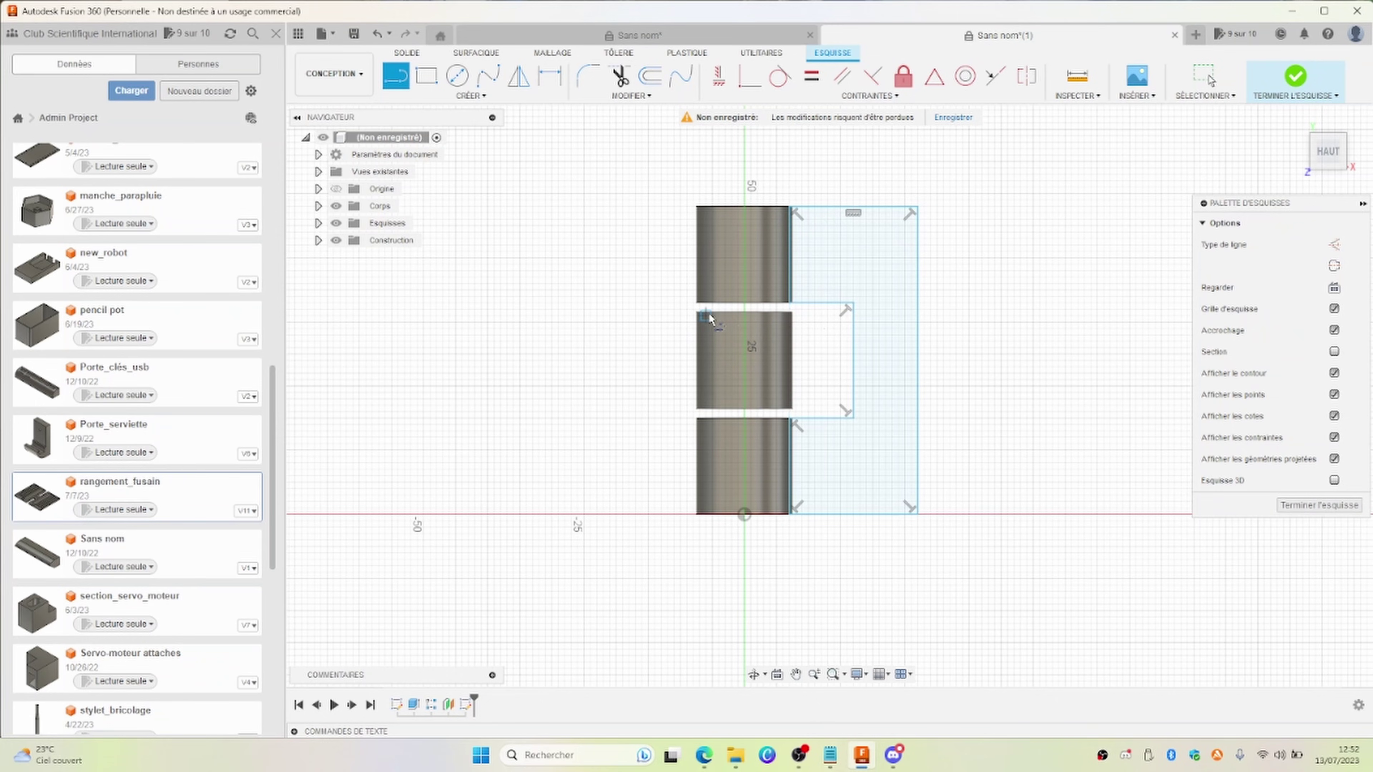
Draw the left leaf's 10 mm edge, 15 mm top edge and outer edge.
scroll(700, 318, up, 3)
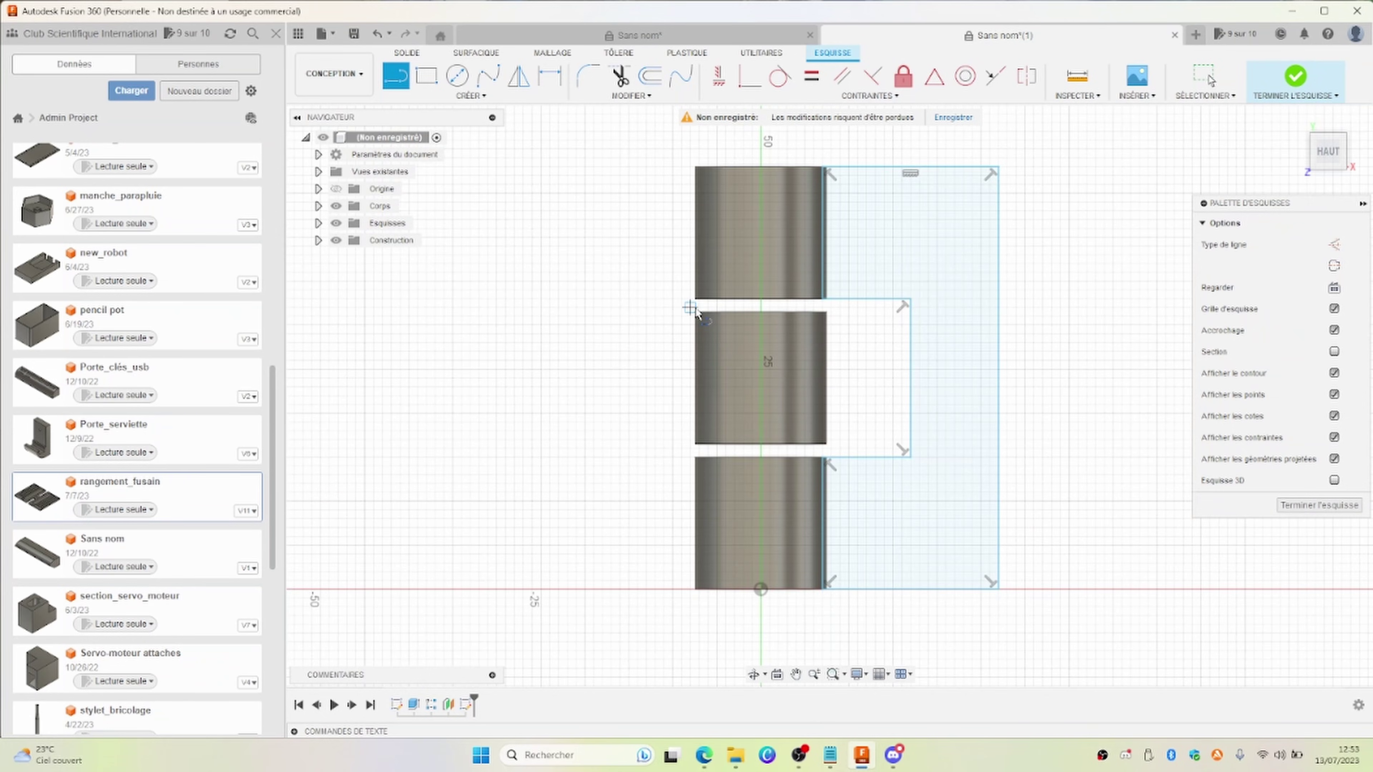
scroll(699, 318, up, 2)
scroll(694, 323, up, 1)
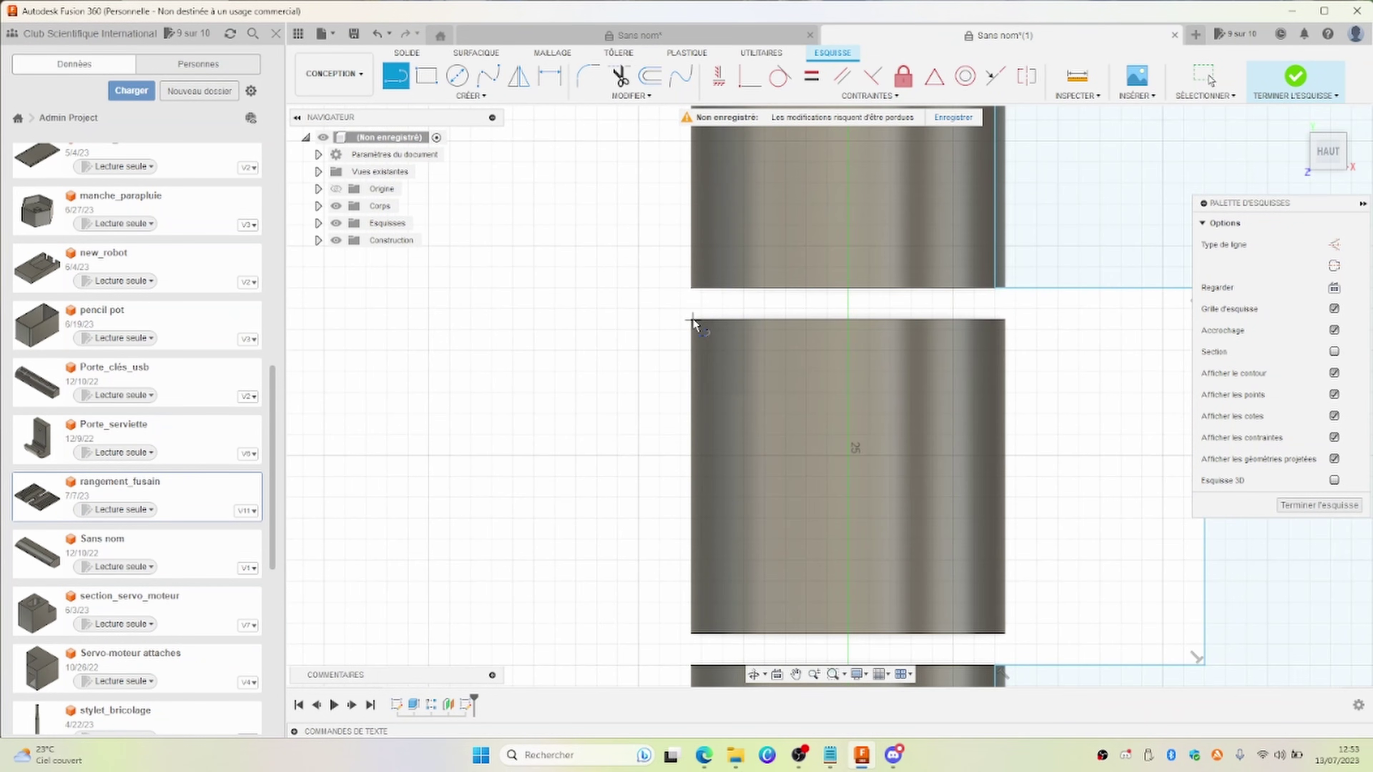
scroll(693, 324, down, 4)
scroll(694, 325, down, 1)
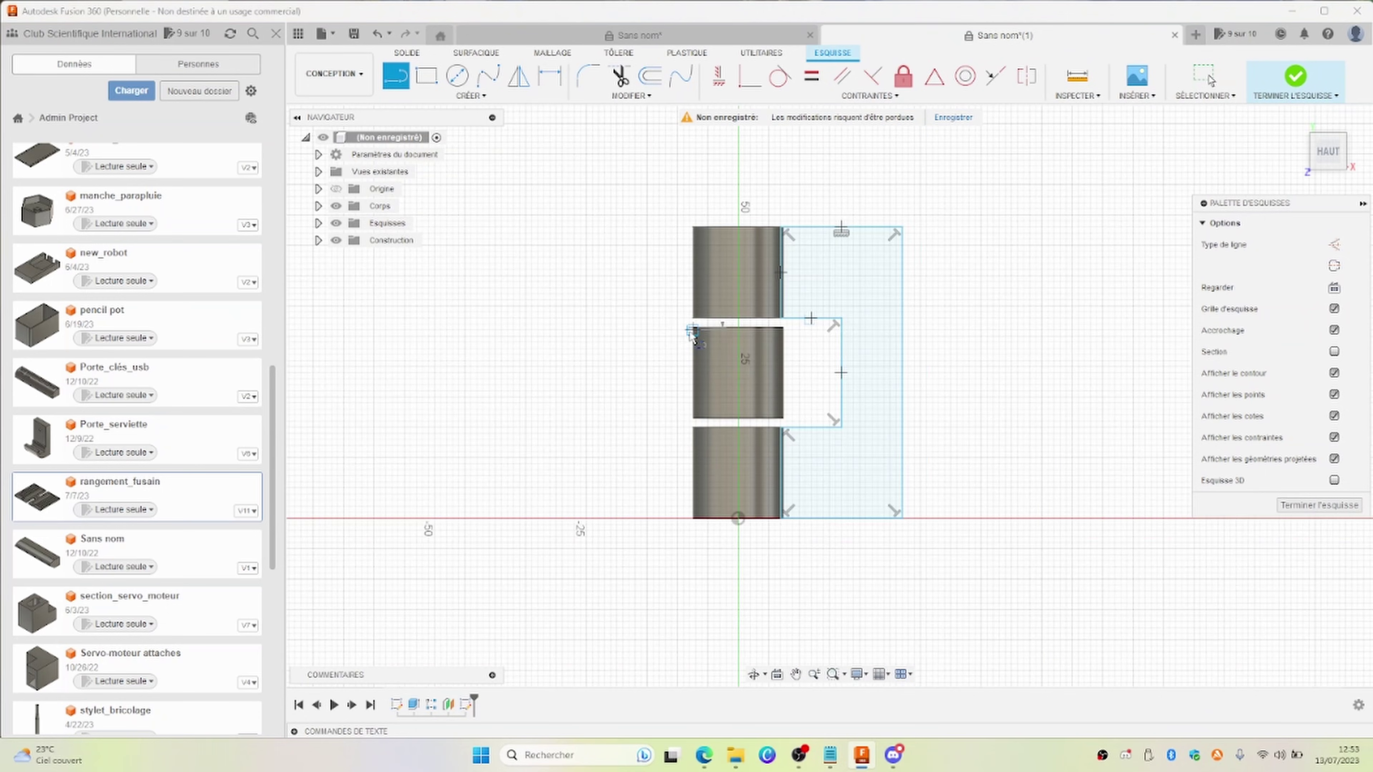
click(693, 327)
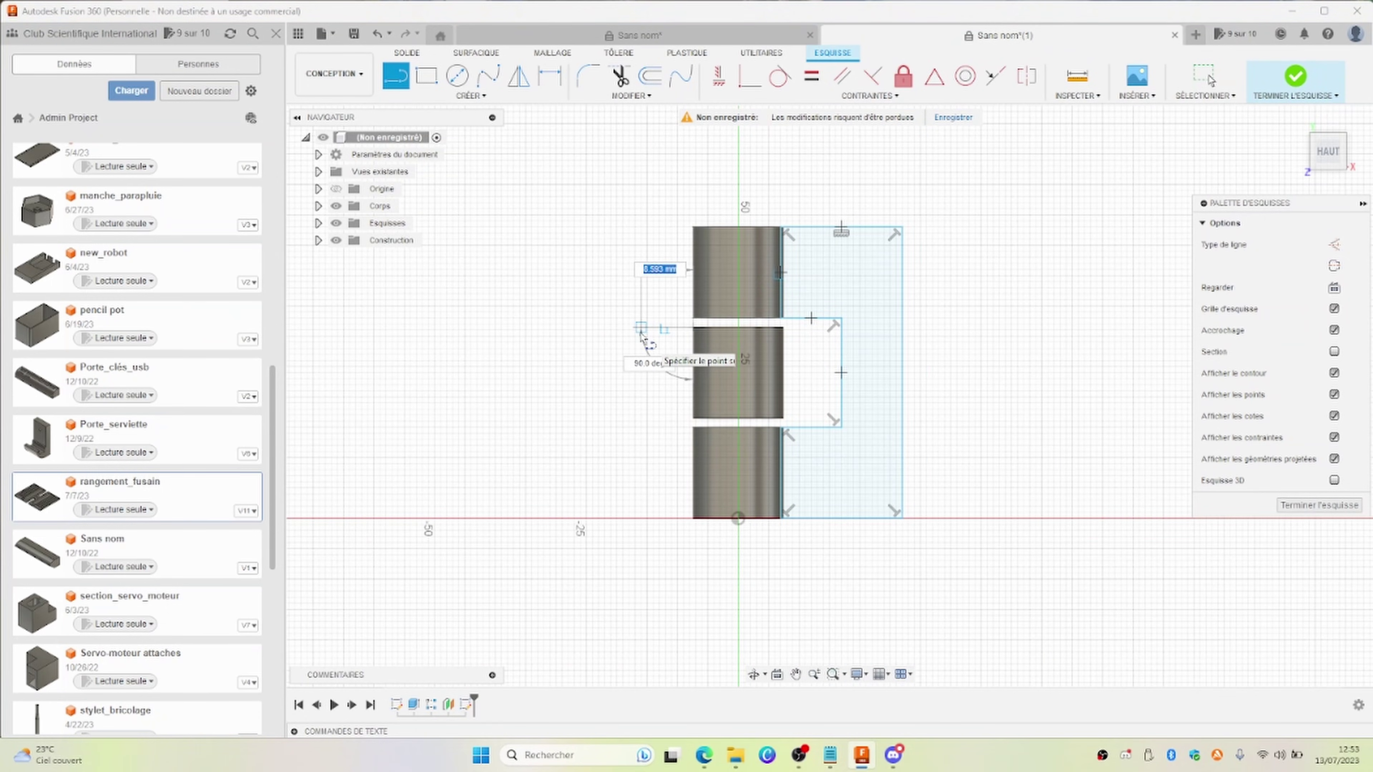
text(0)
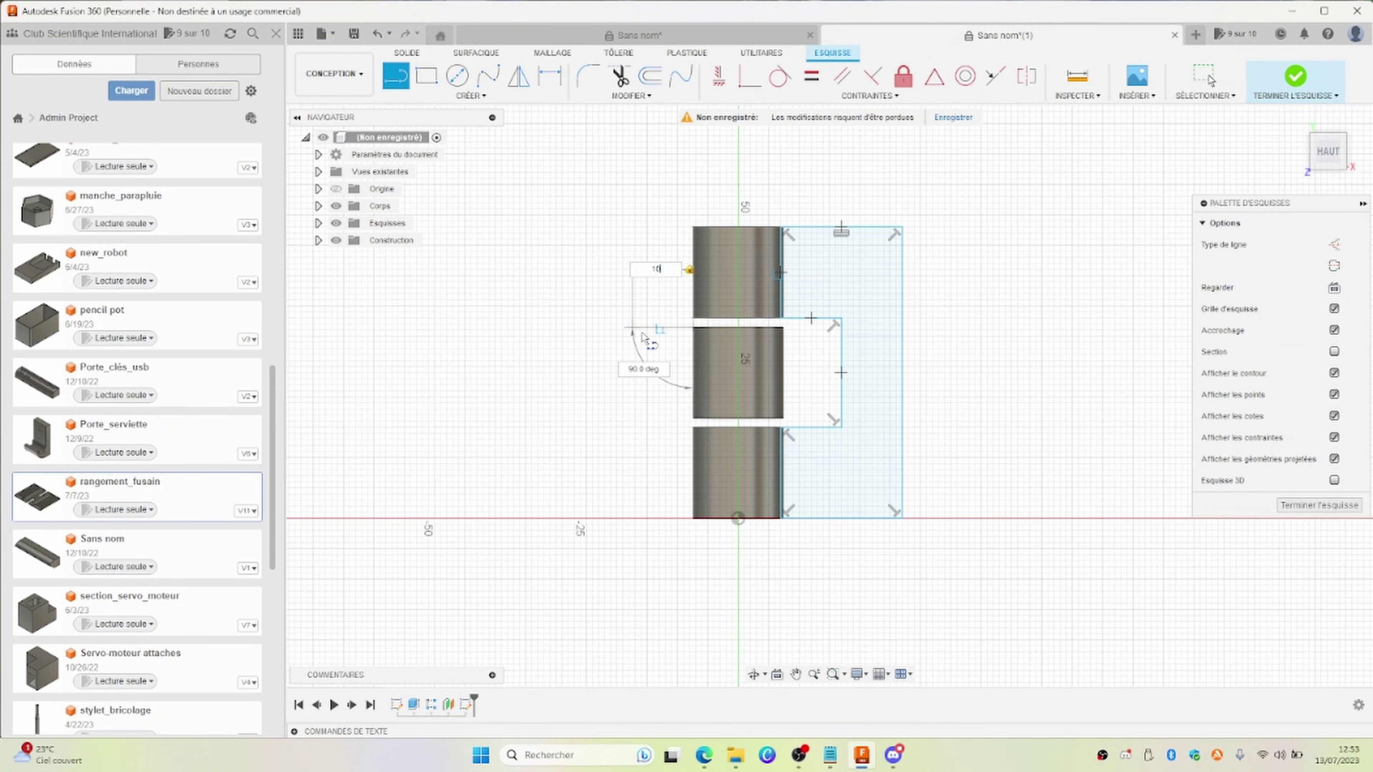
key(Return)
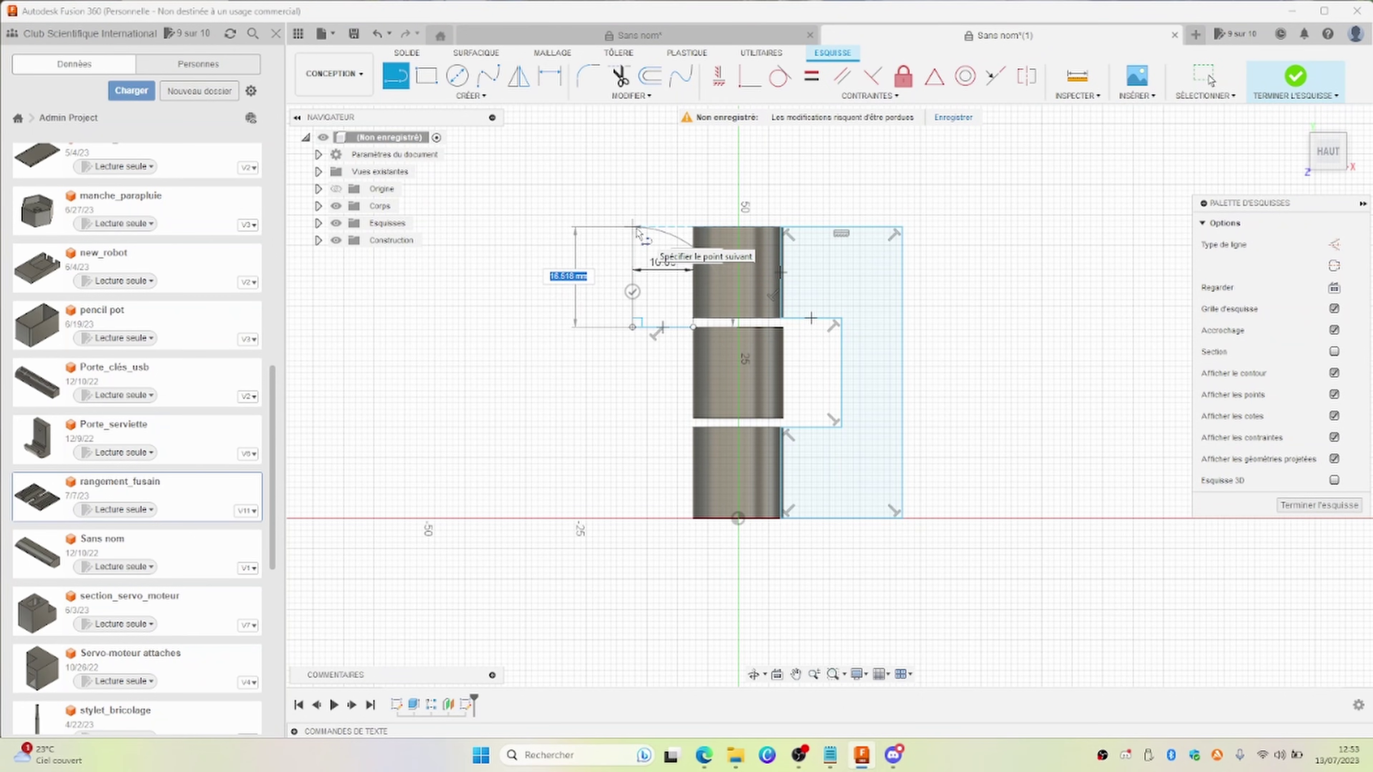
click(634, 229)
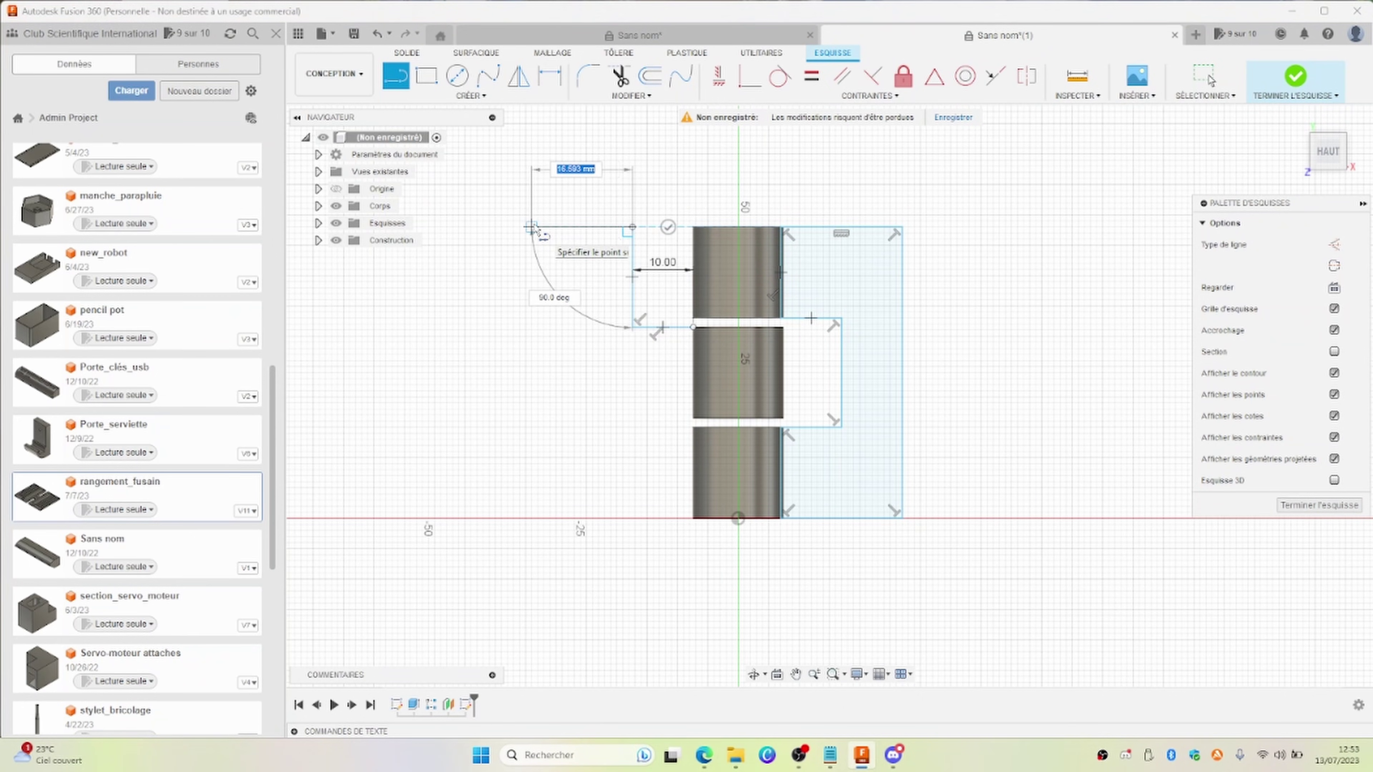
key(Tab)
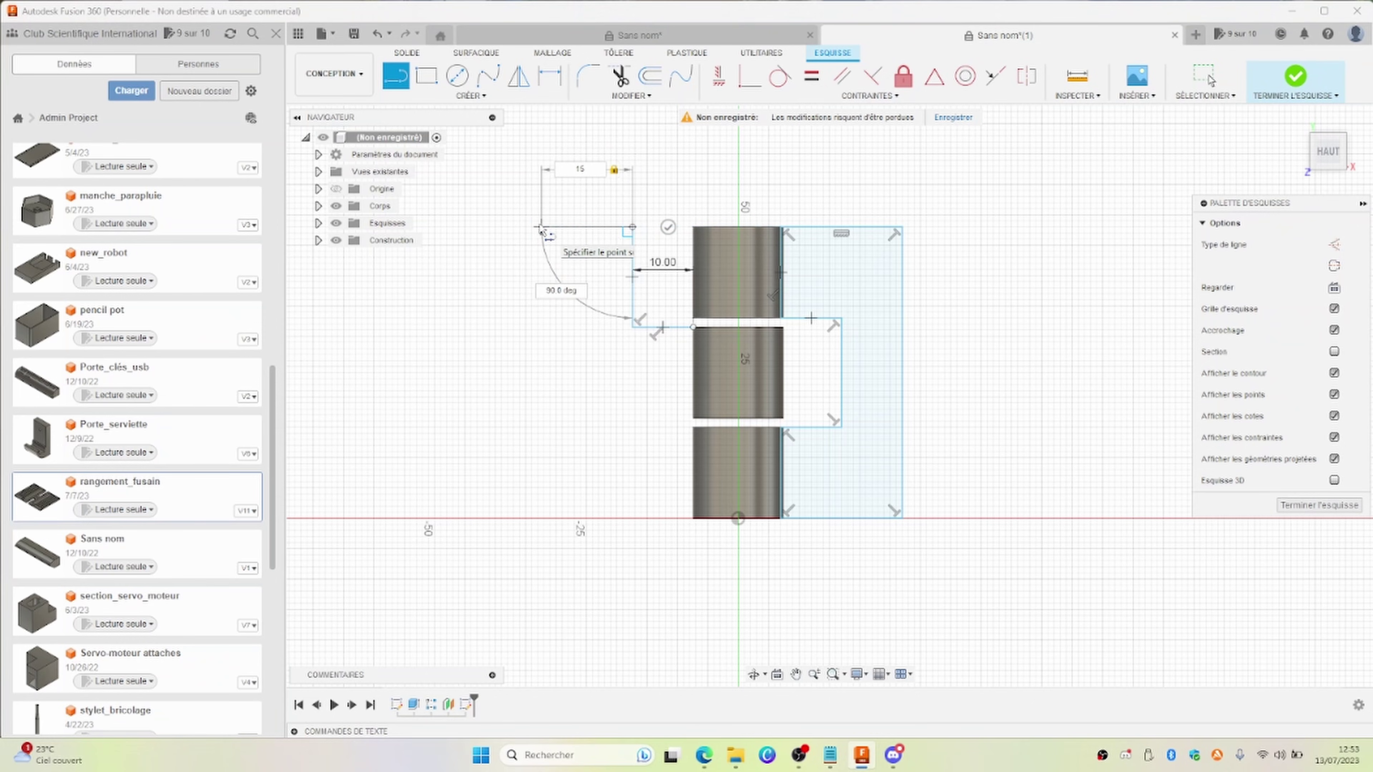
click(540, 229)
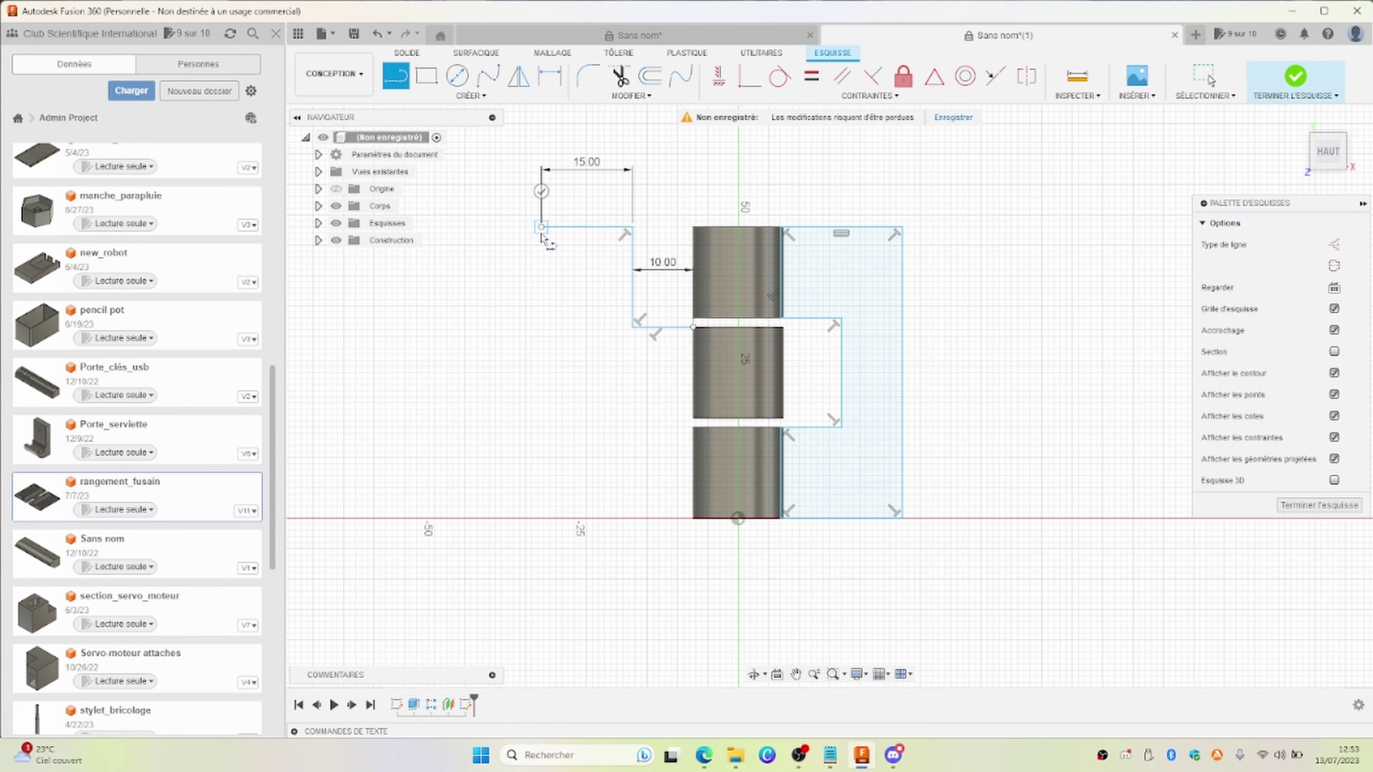
click(541, 518)
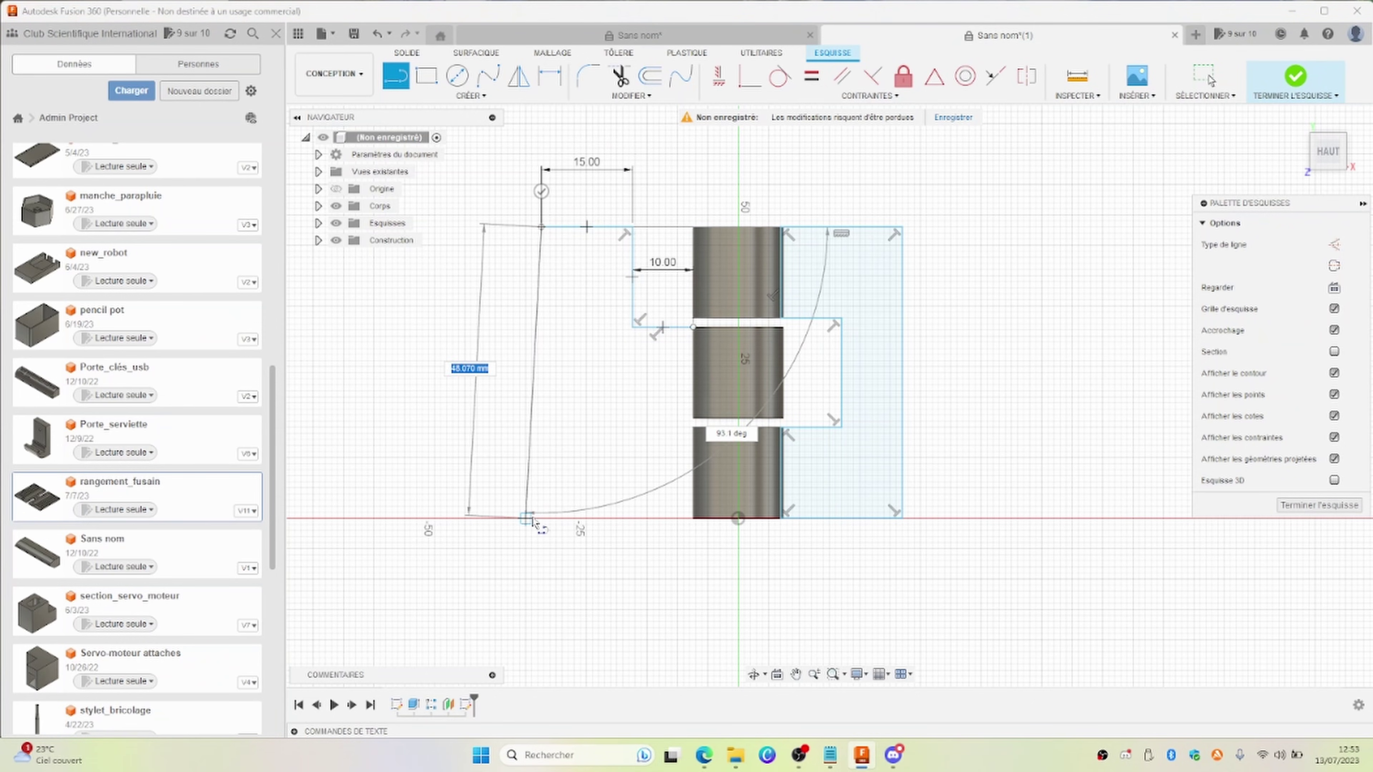
key(Escape)
Draw the left leaf's bottom edges, closing its outline at the middle knuckle.
click(401, 73)
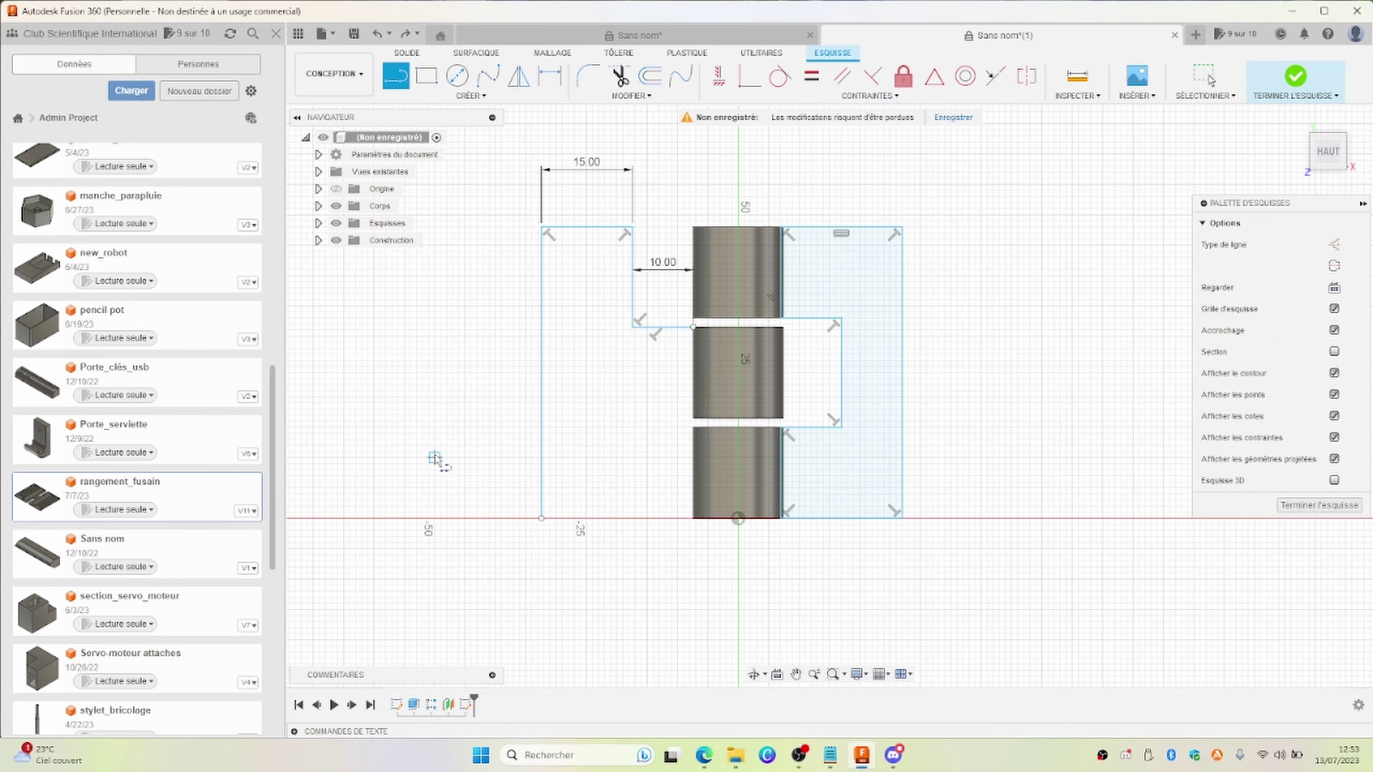
click(541, 518)
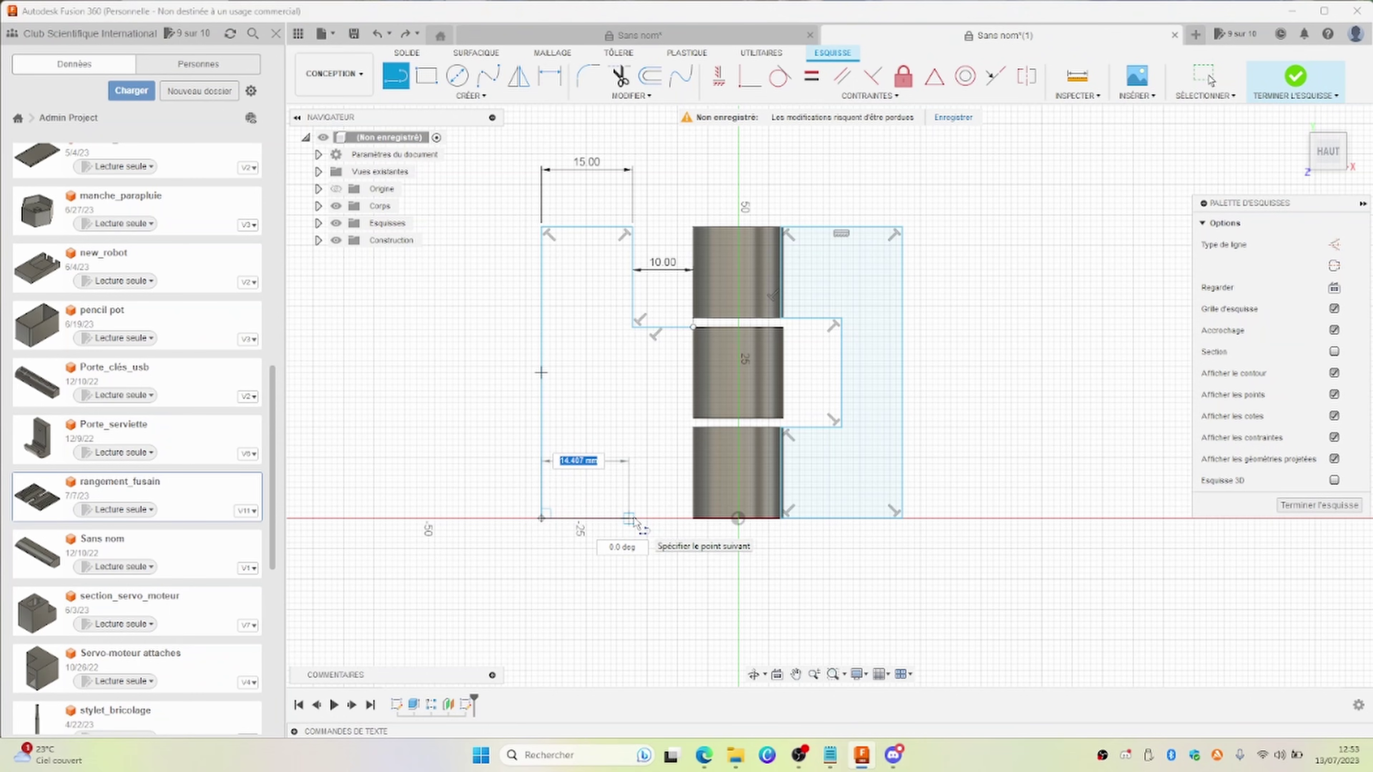
click(634, 518)
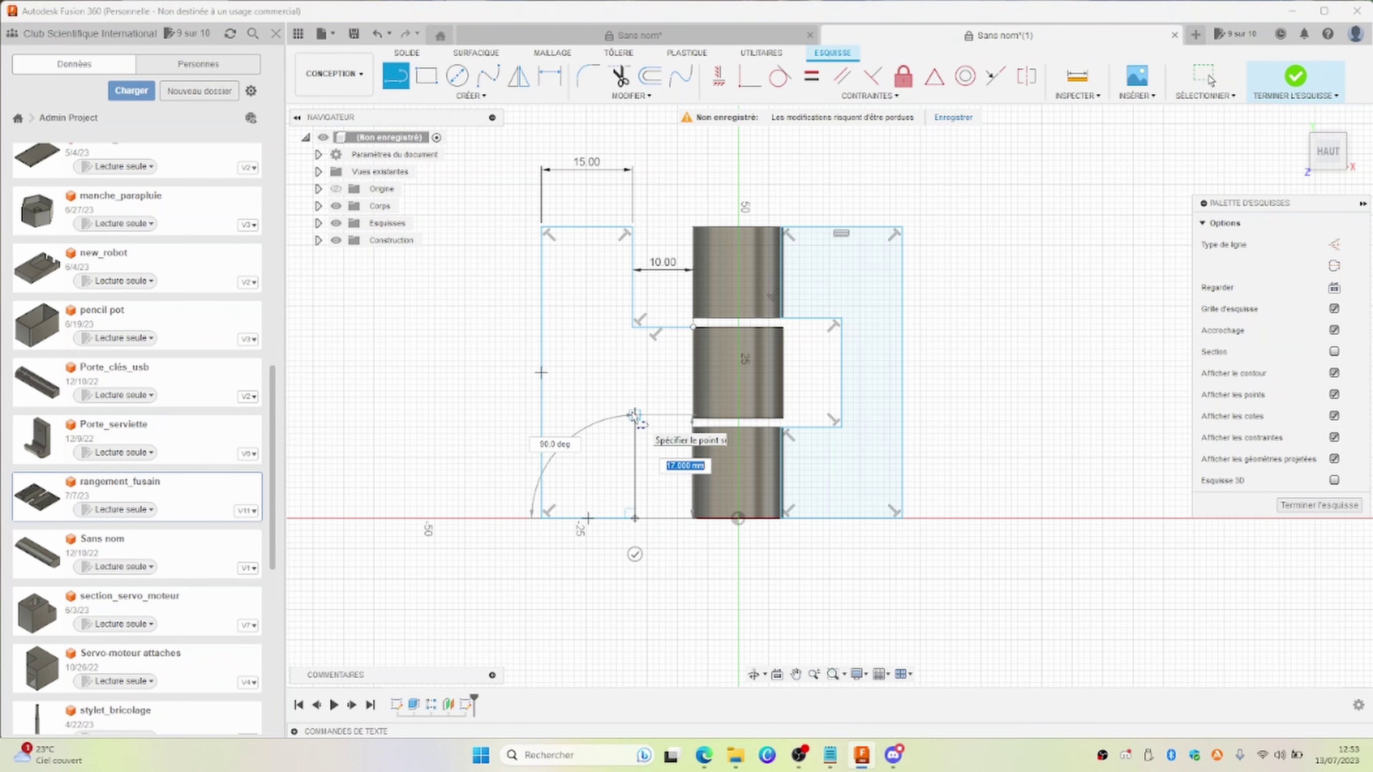
click(634, 415)
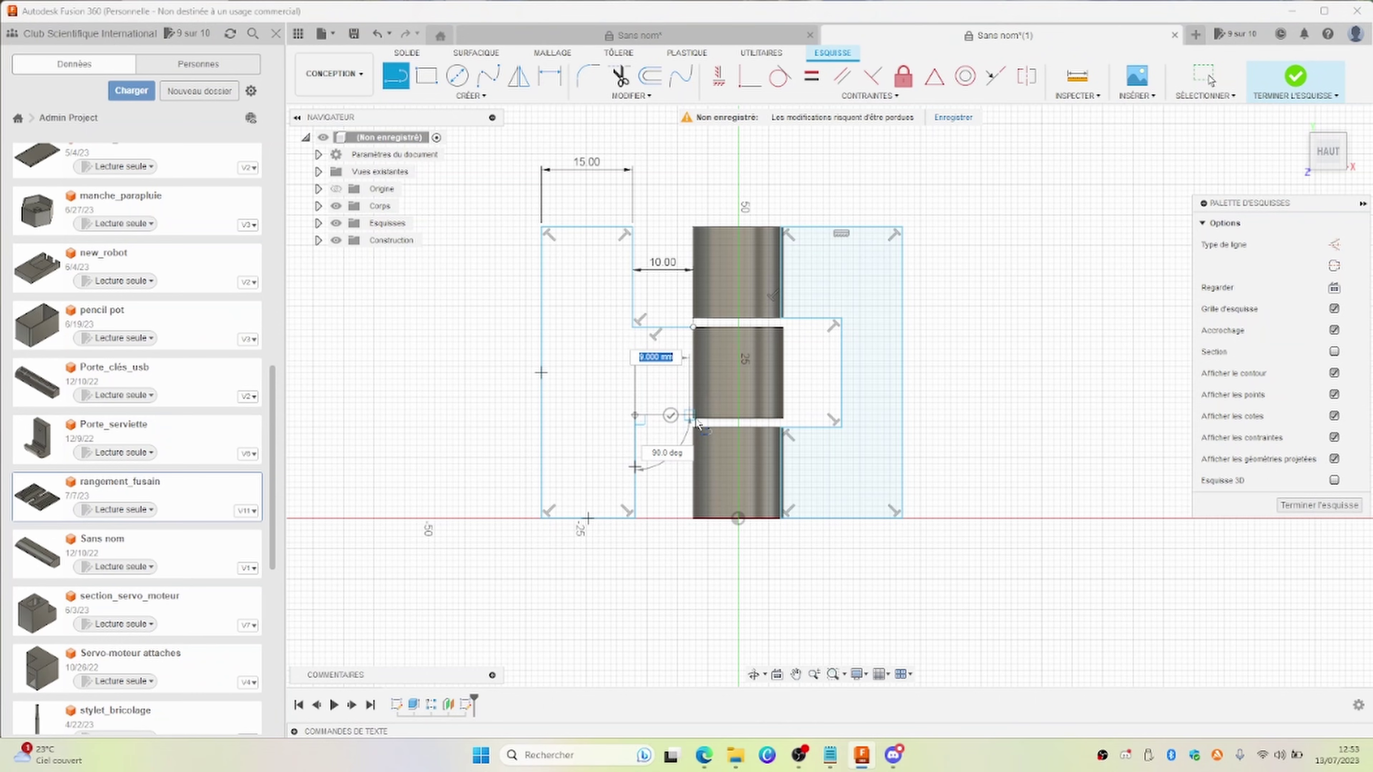
click(695, 416)
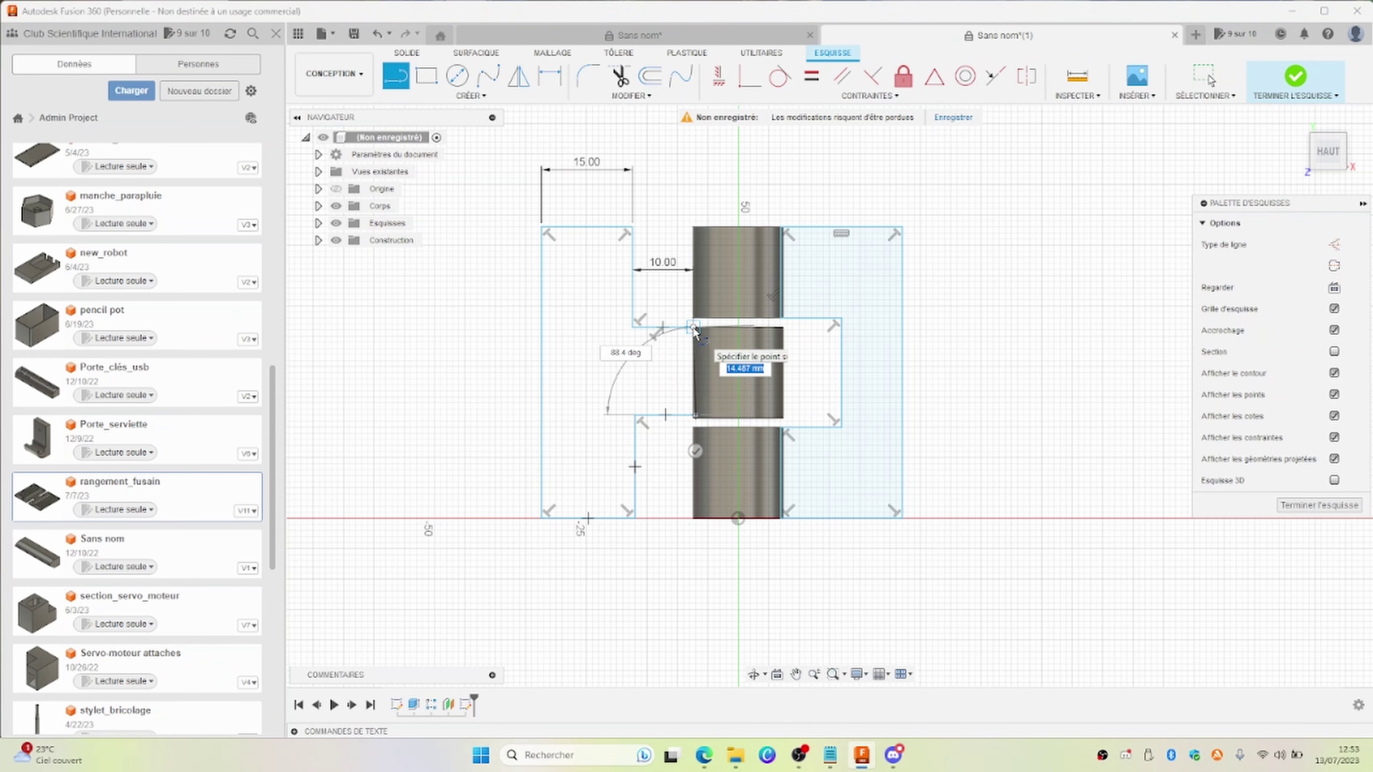
click(694, 328)
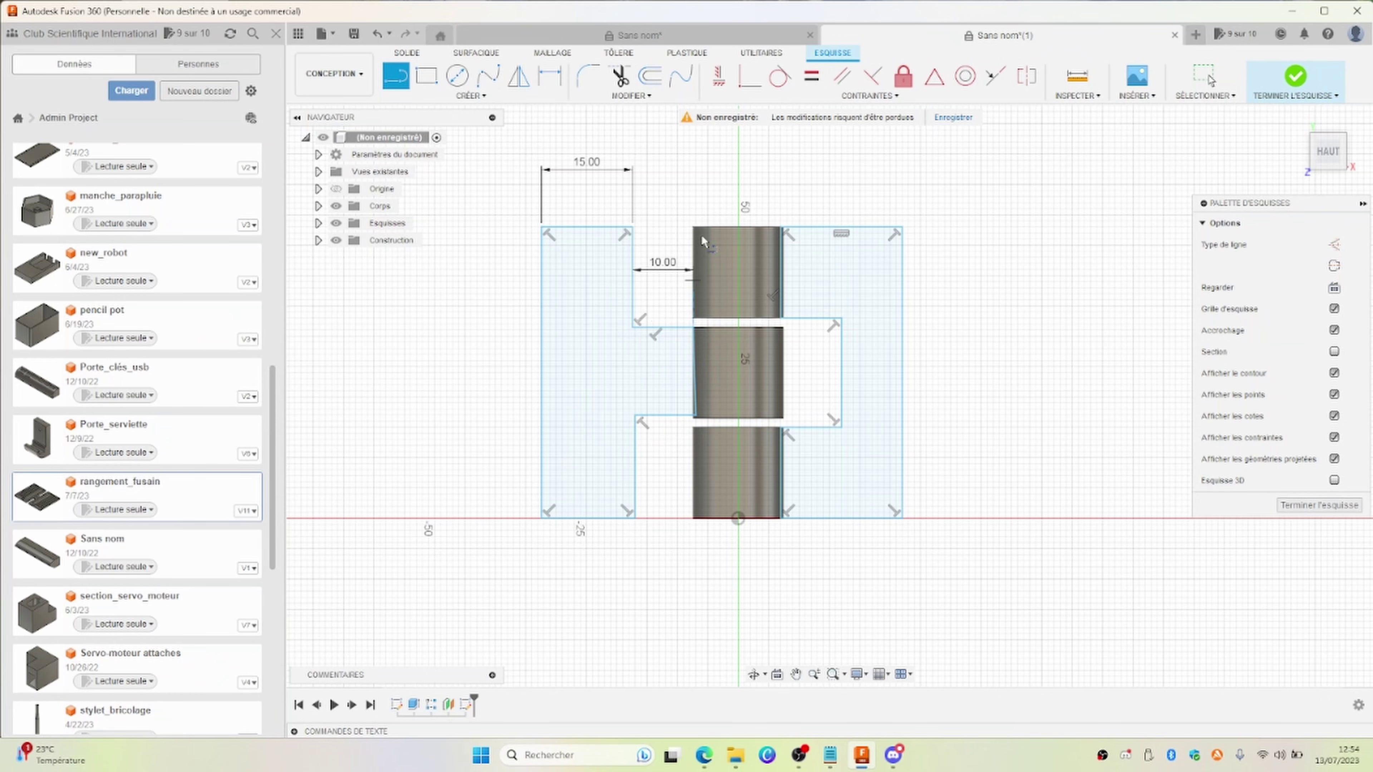
Make the left leaf's outer edge parallel to its inner edge, then try top and bottom edges.
click(840, 78)
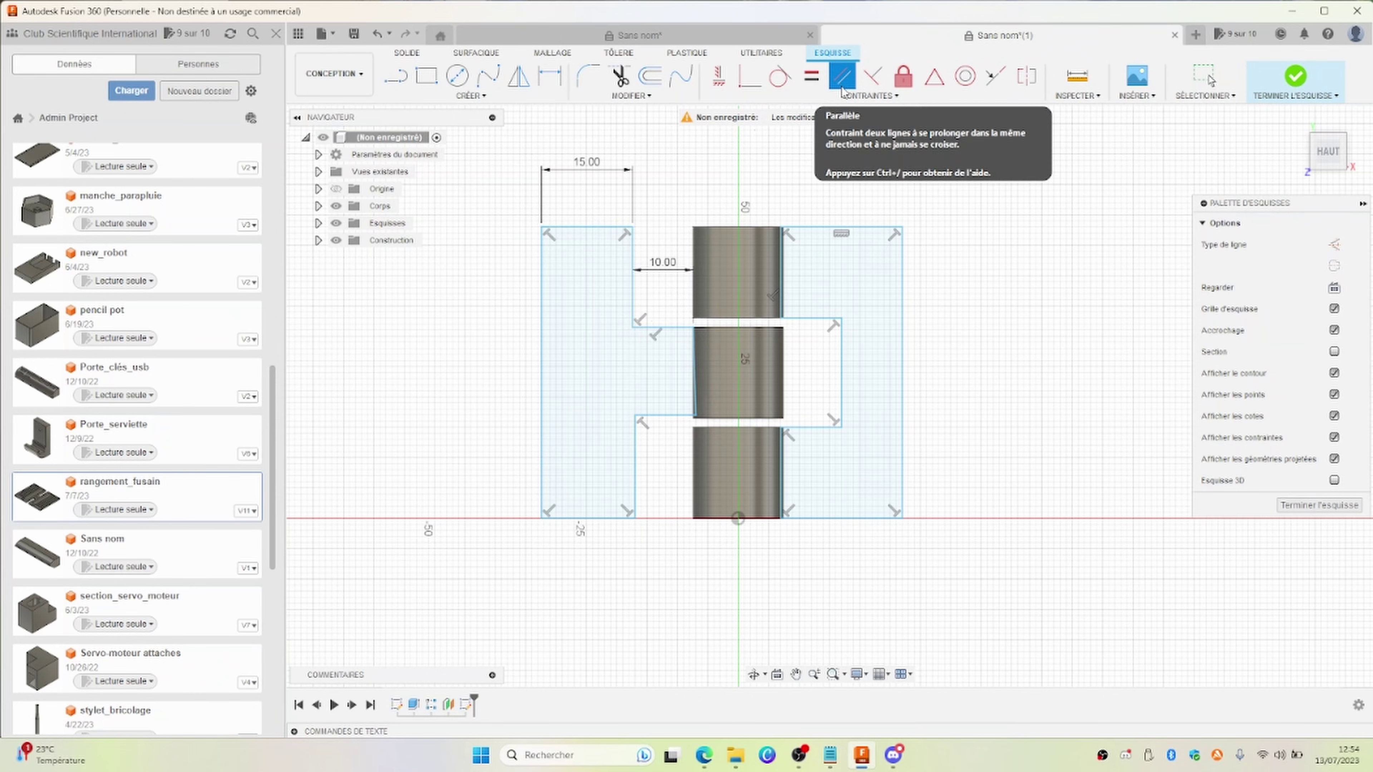
click(696, 383)
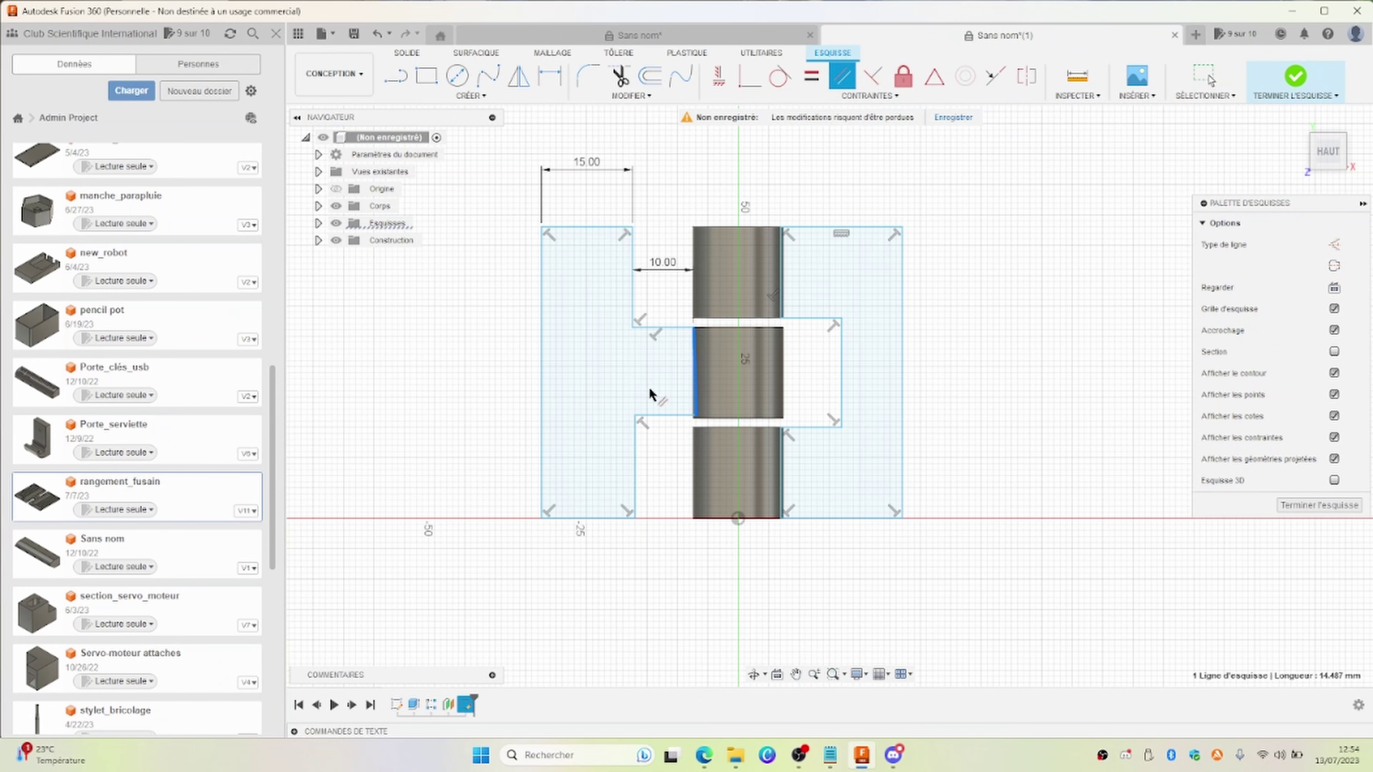
click(543, 388)
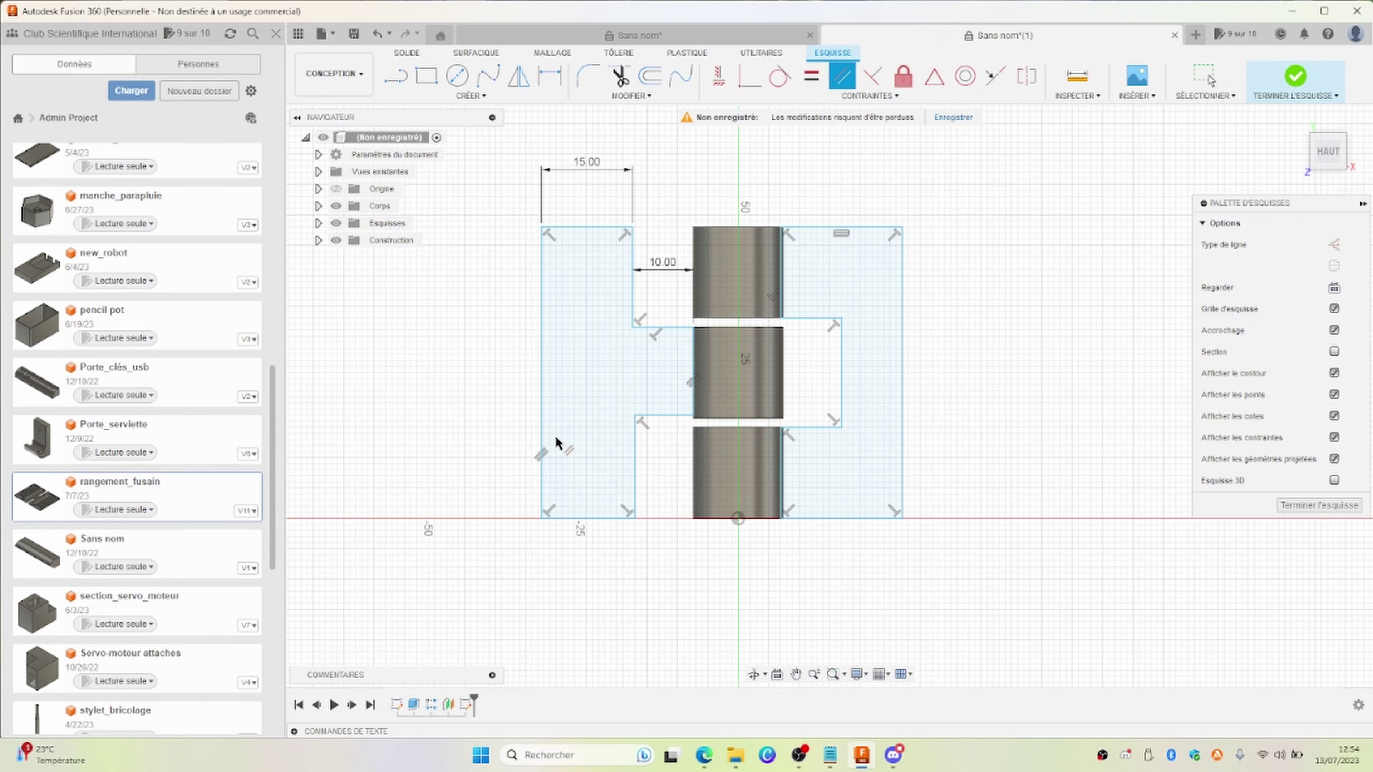
click(587, 227)
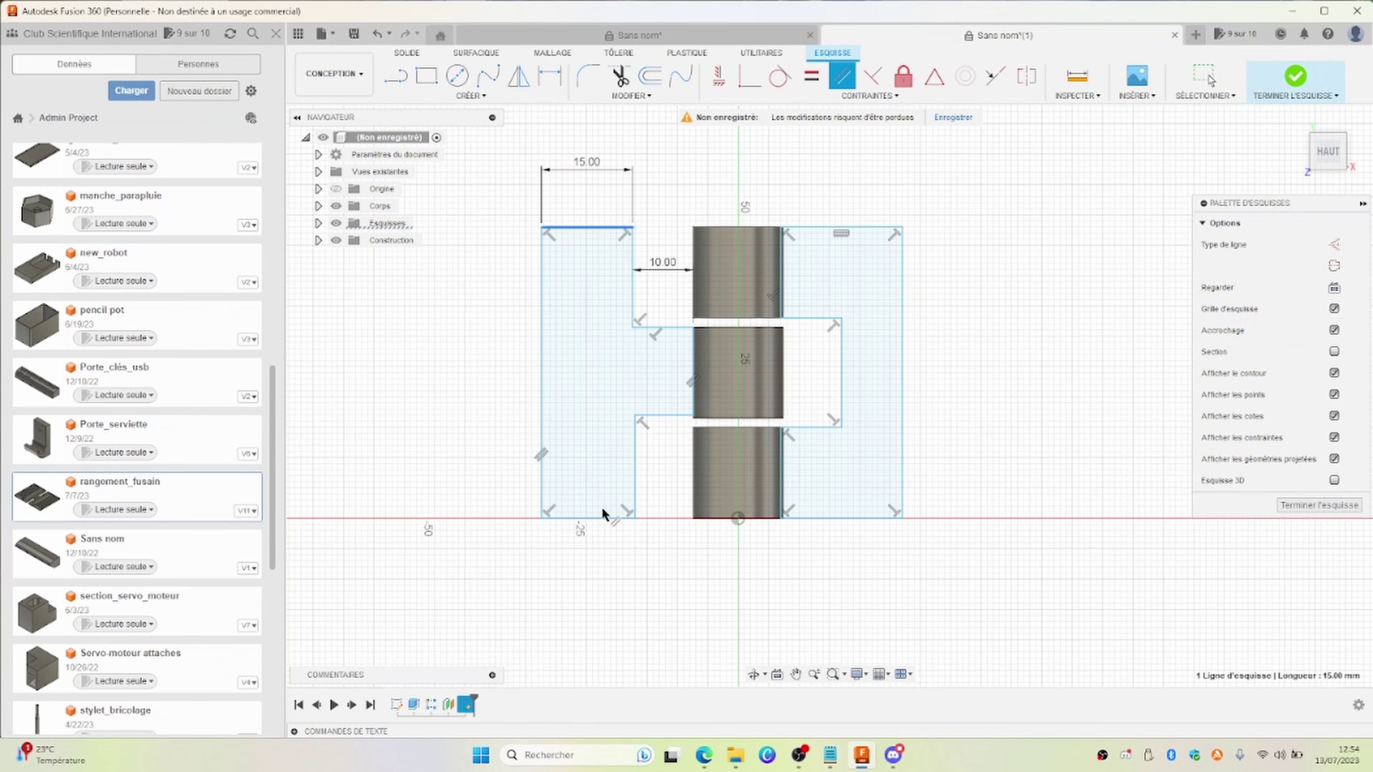
click(602, 518)
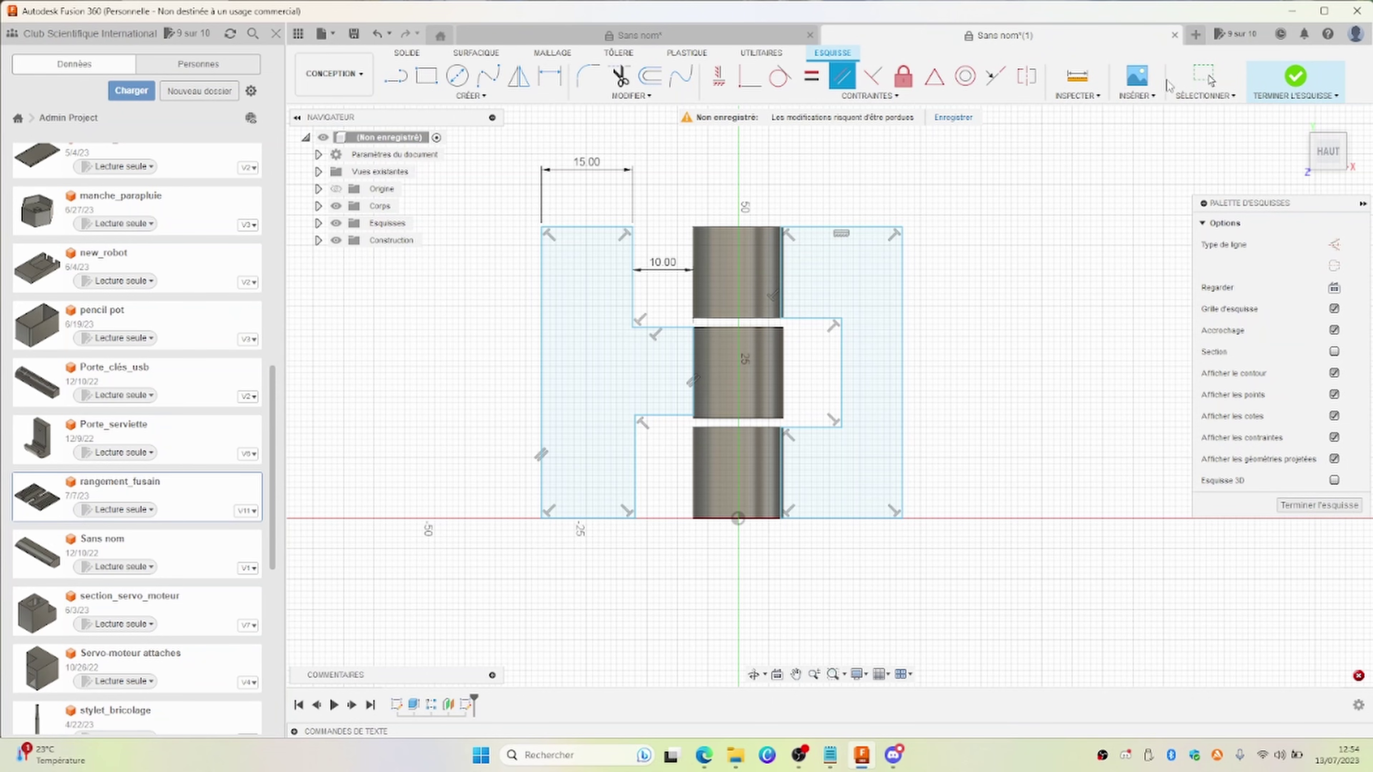
Select the right leaf's 48 mm outer edge and finish the hinge-leaf sketch.
click(1205, 80)
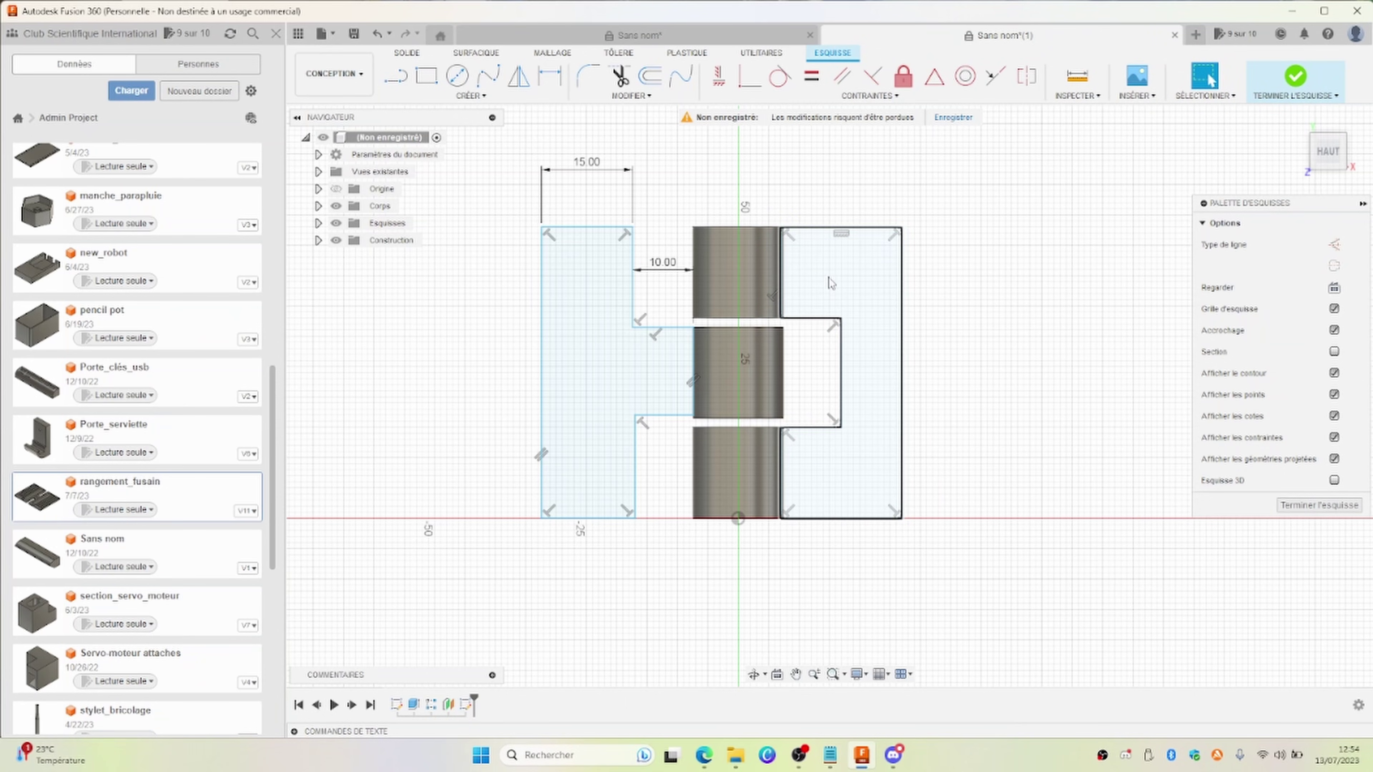
click(902, 287)
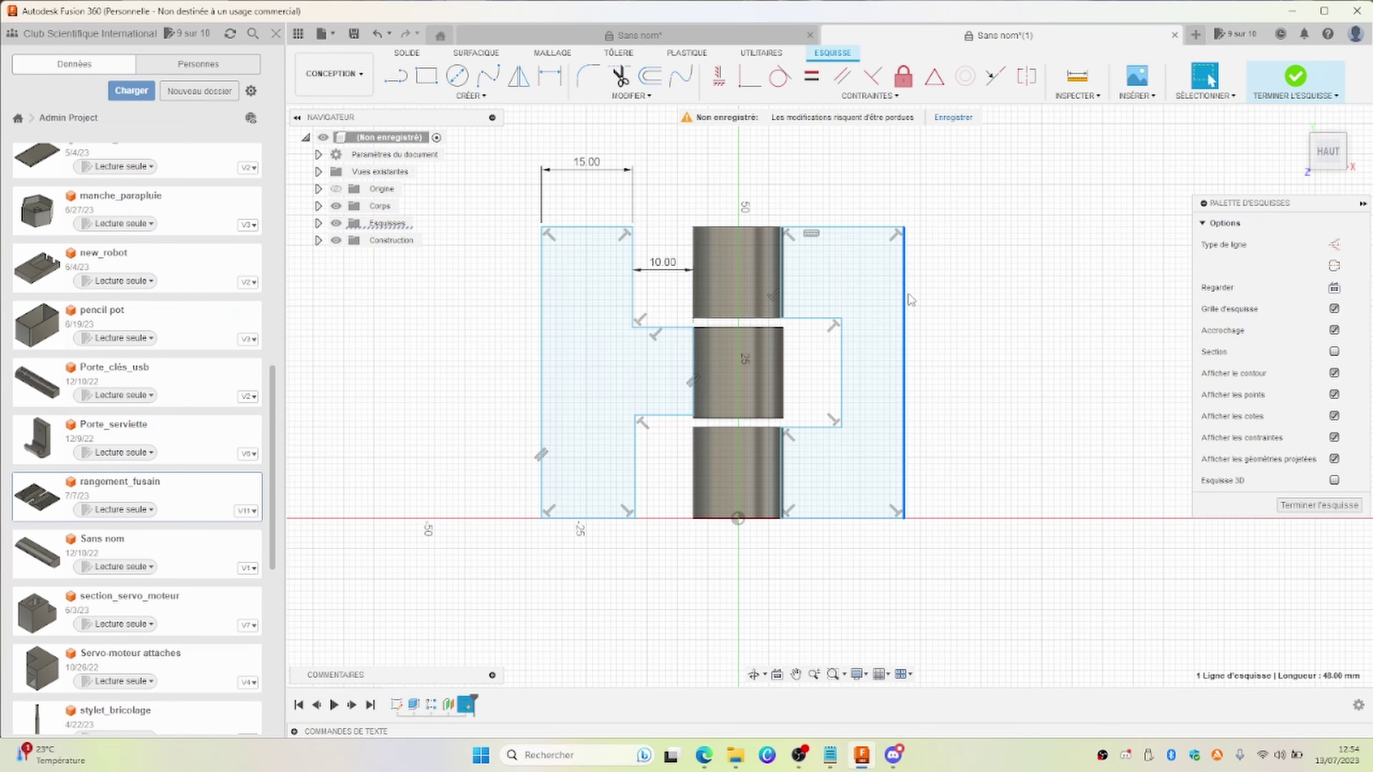
click(1302, 80)
Extrude both leaf profiles -5 mm with the Join operation onto the knuckles.
mouse_move(1097, 383)
shift+middle_down()
mouse_move(1078, 359)
mouse_move(1076, 301)
mouse_move(919, 321)
shift+middle_up()
click(825, 339)
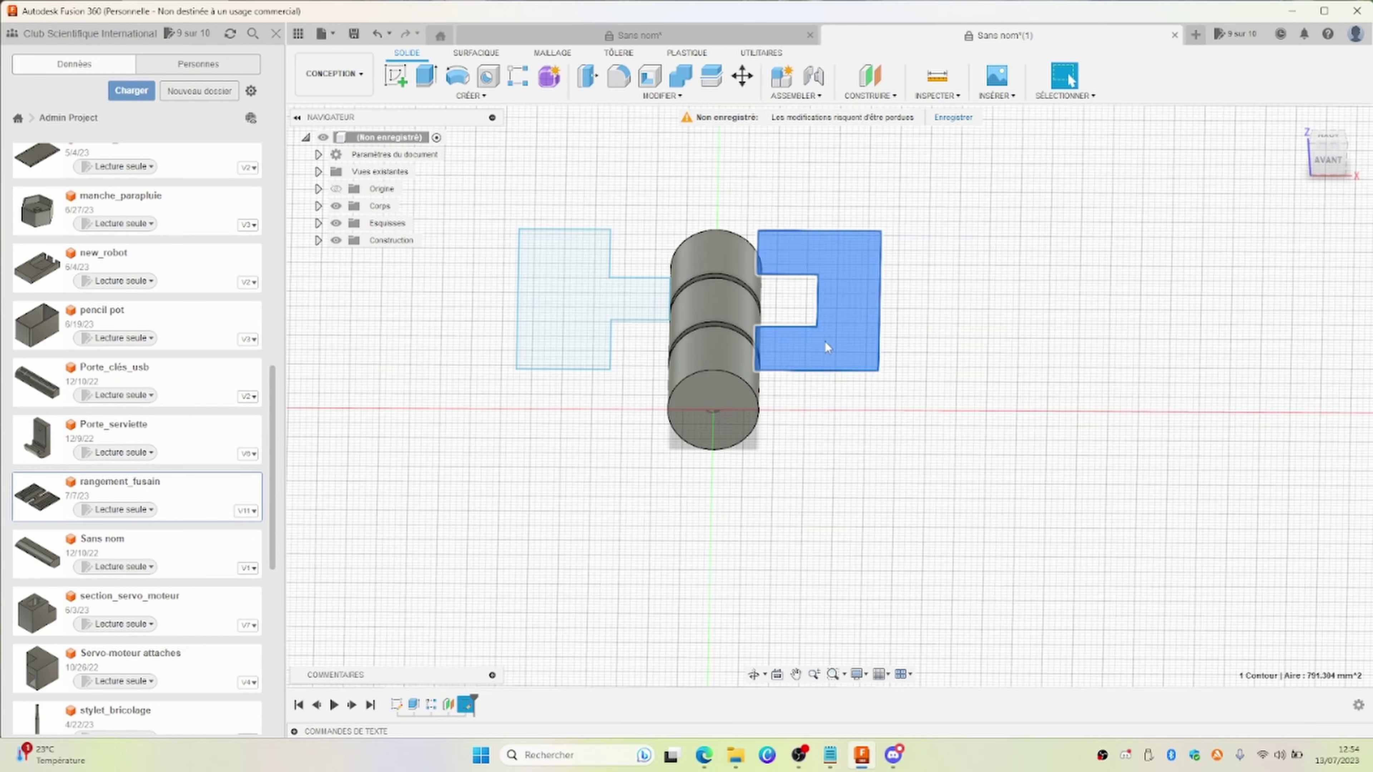
key(e)
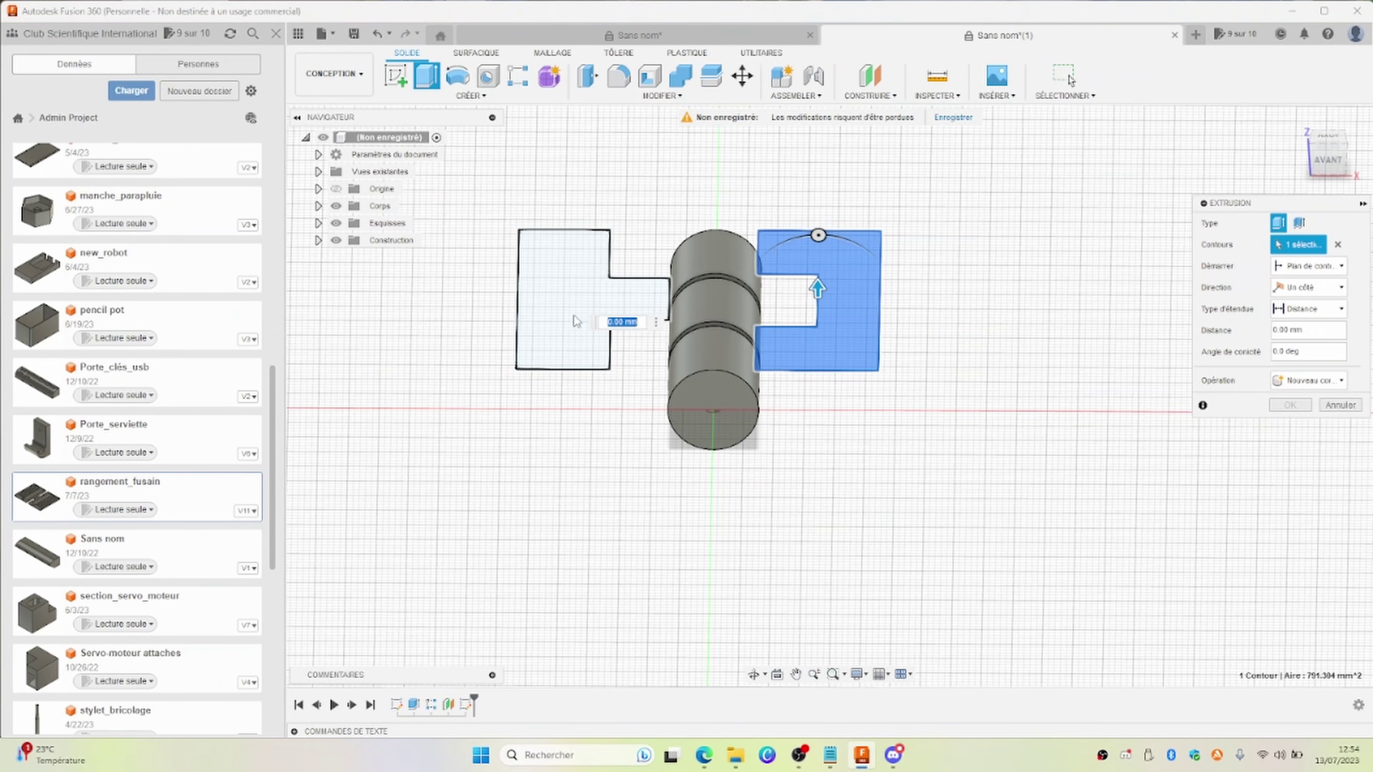
click(592, 317)
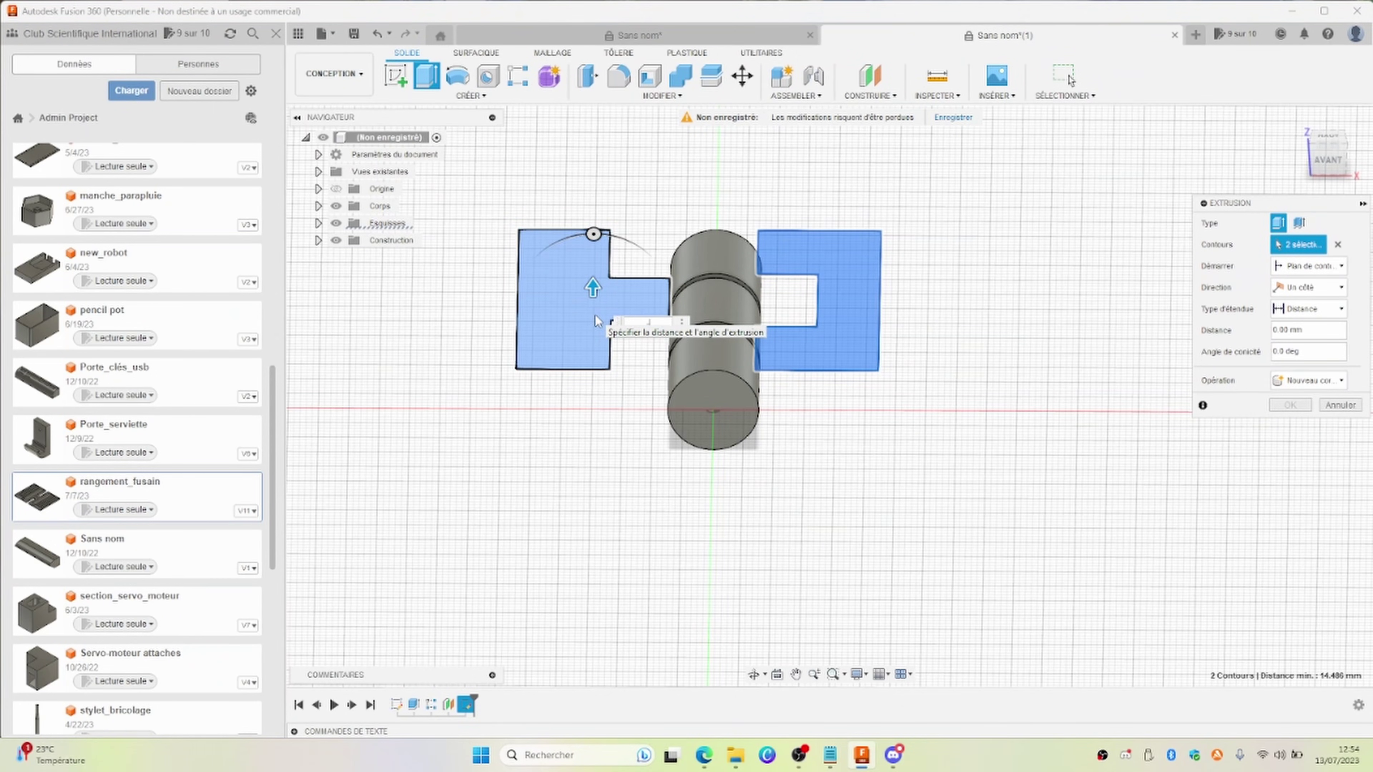
text(-5)
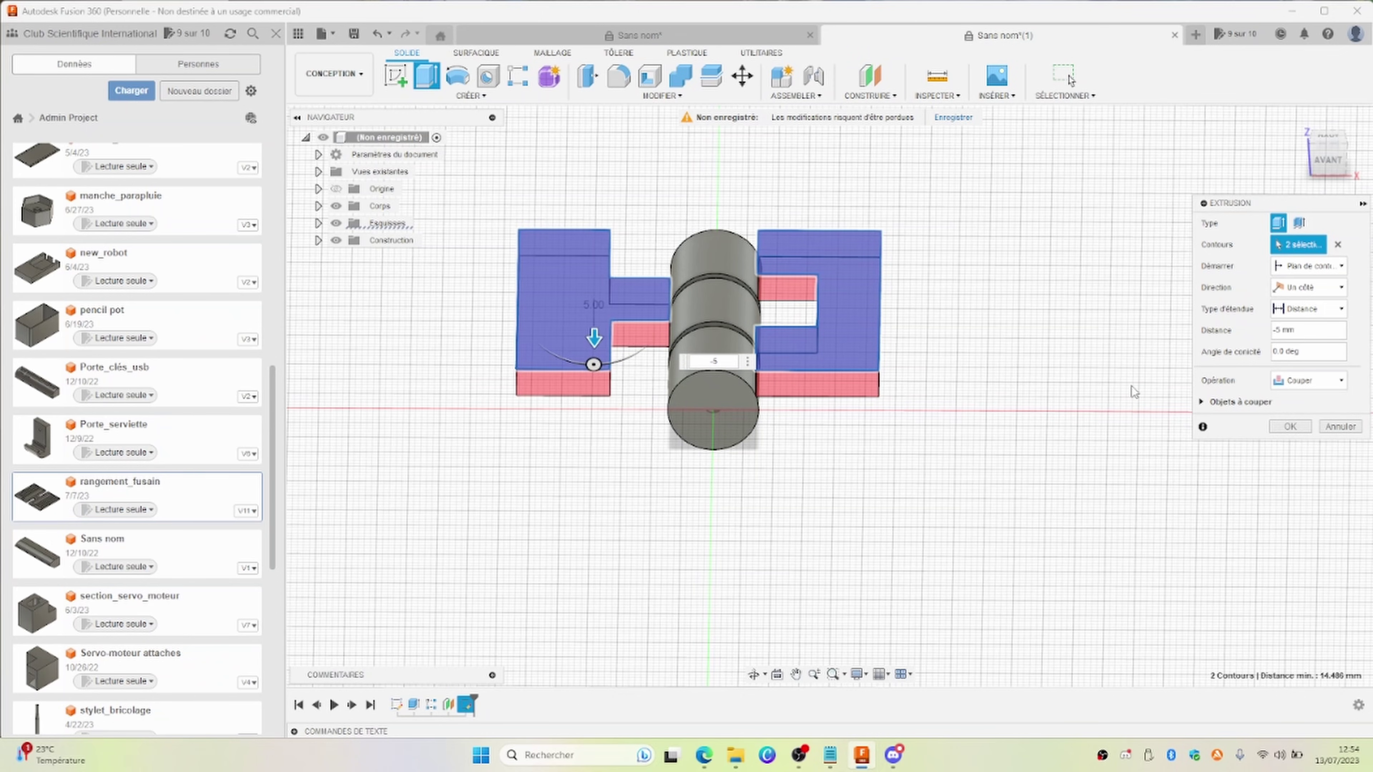
click(1281, 381)
click(1278, 404)
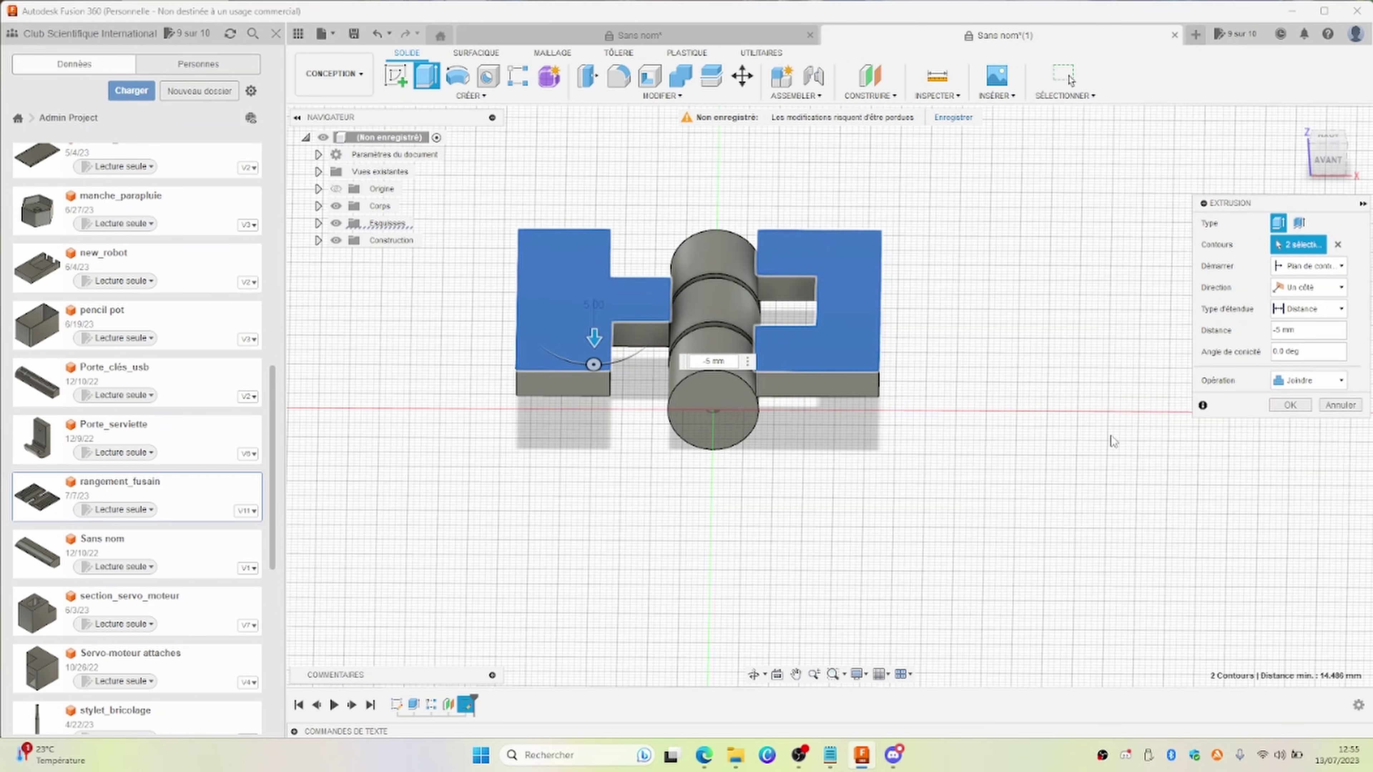
shift+middle_drag(1040, 451, 1058, 444)
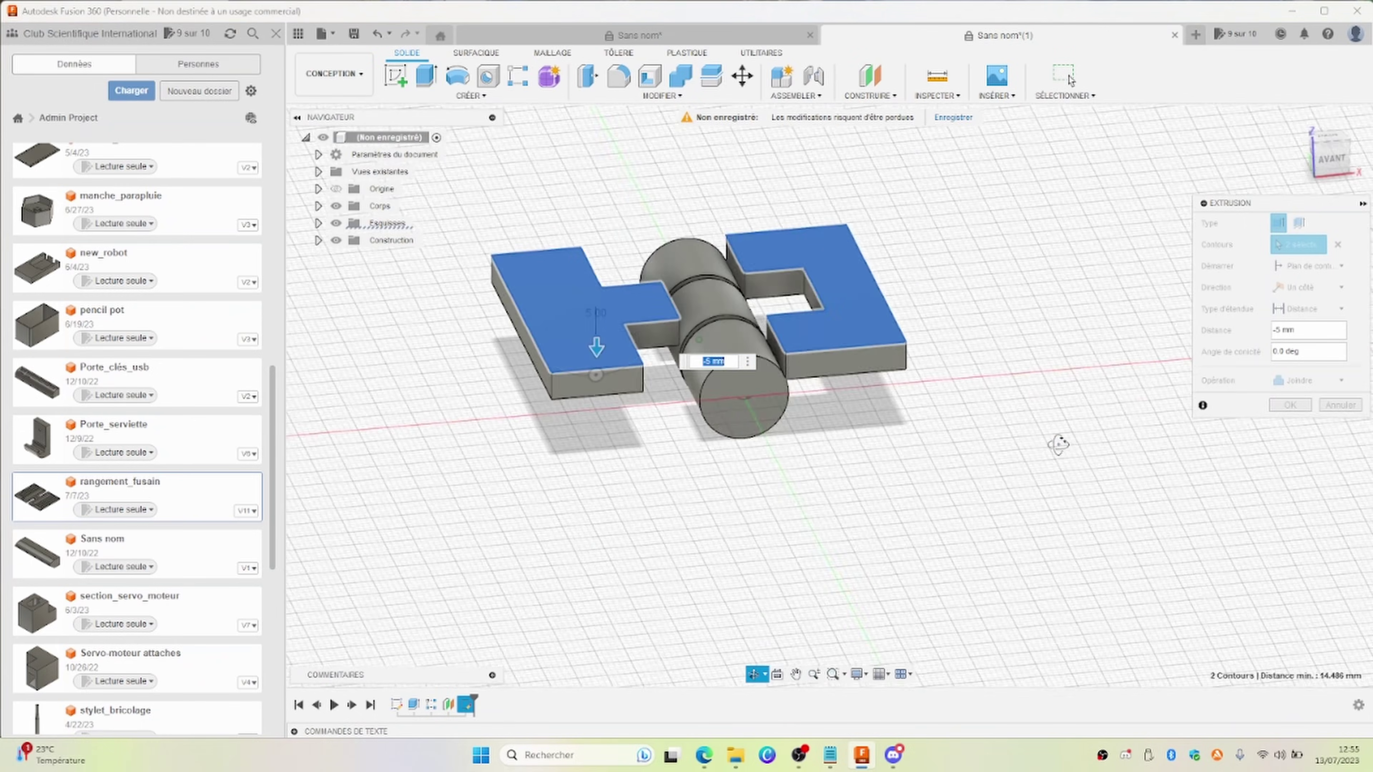
click(1289, 406)
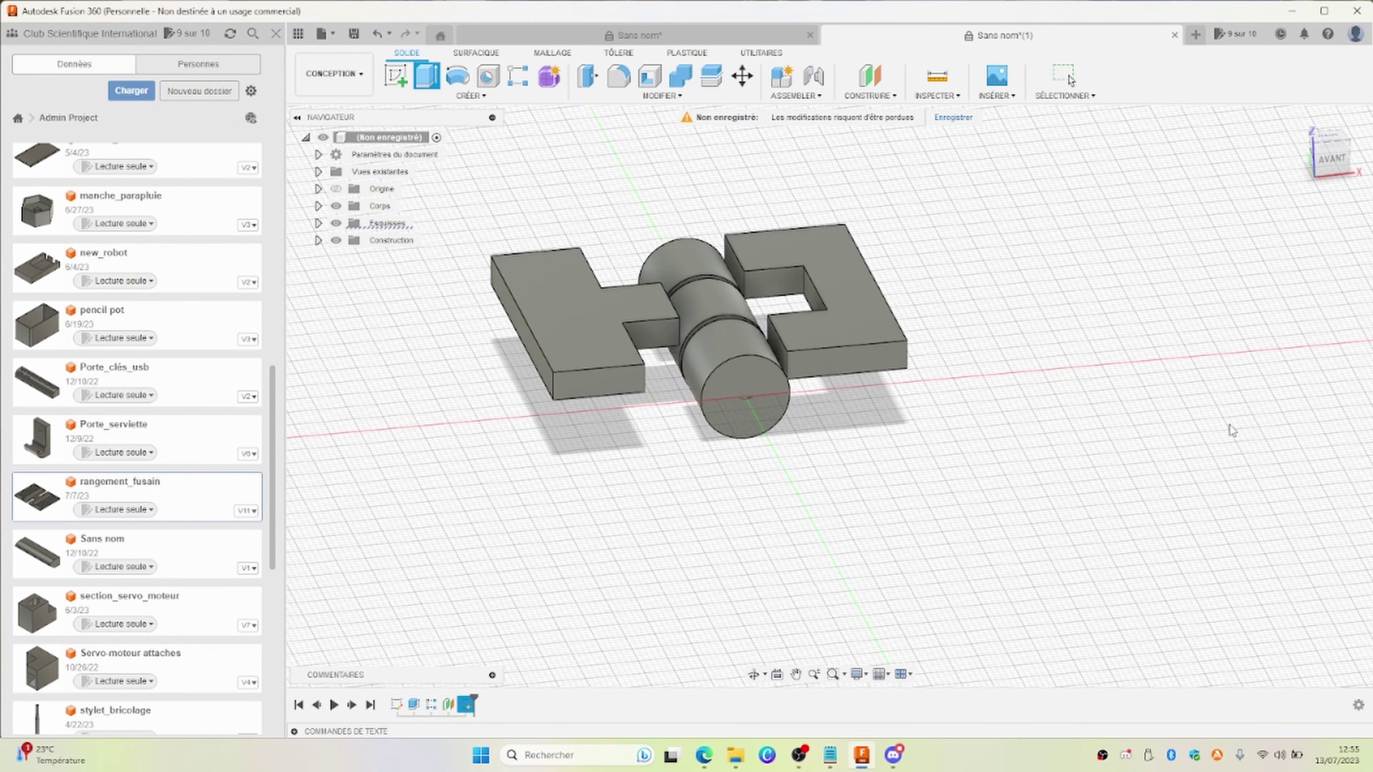
scroll(908, 442, up, 3)
scroll(907, 449, up, 2)
mouse_move(907, 448)
middle_down()
mouse_move(858, 507)
mouse_move(807, 336)
middle_up()
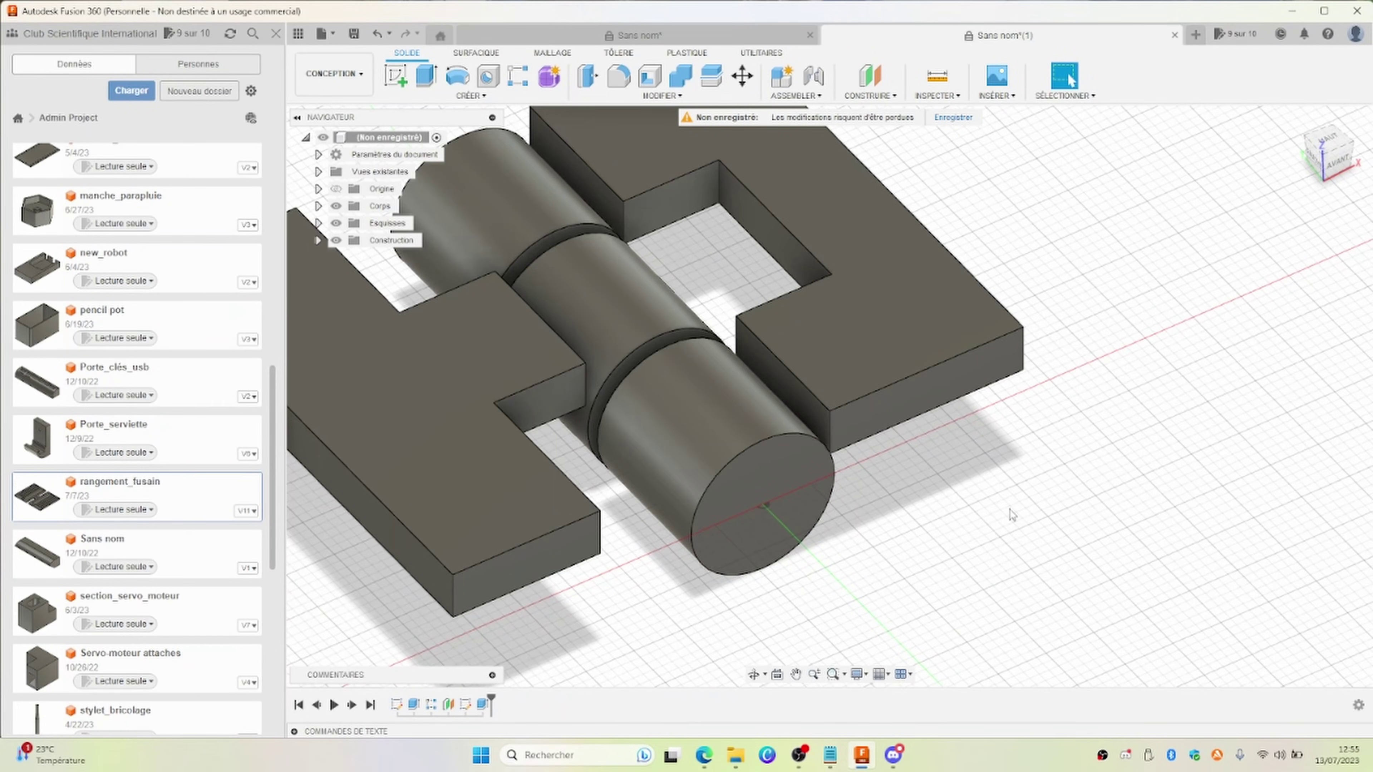
Extrude the right leaf face 'To Object' up to the front knuckle, joining them.
shift+middle_drag(784, 394, 940, 493)
click(773, 399)
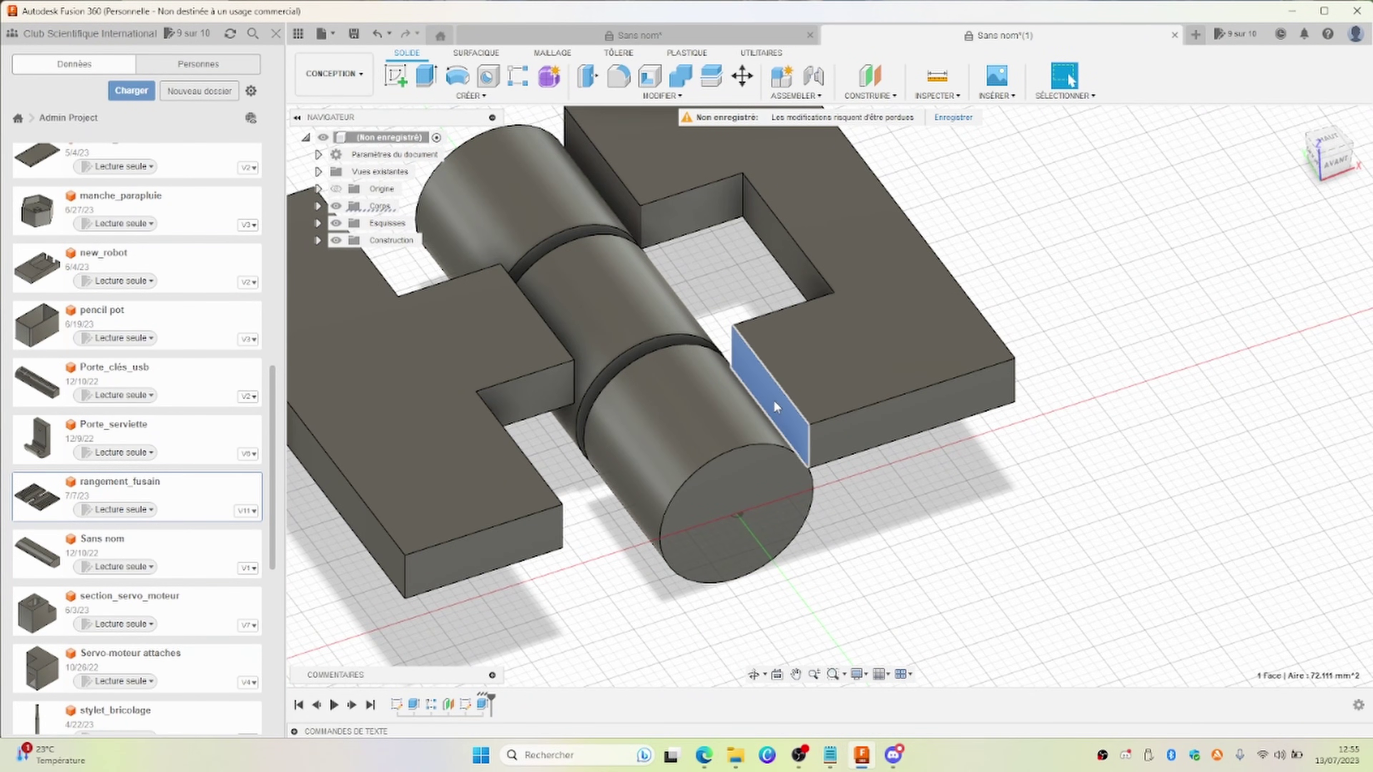
key(e)
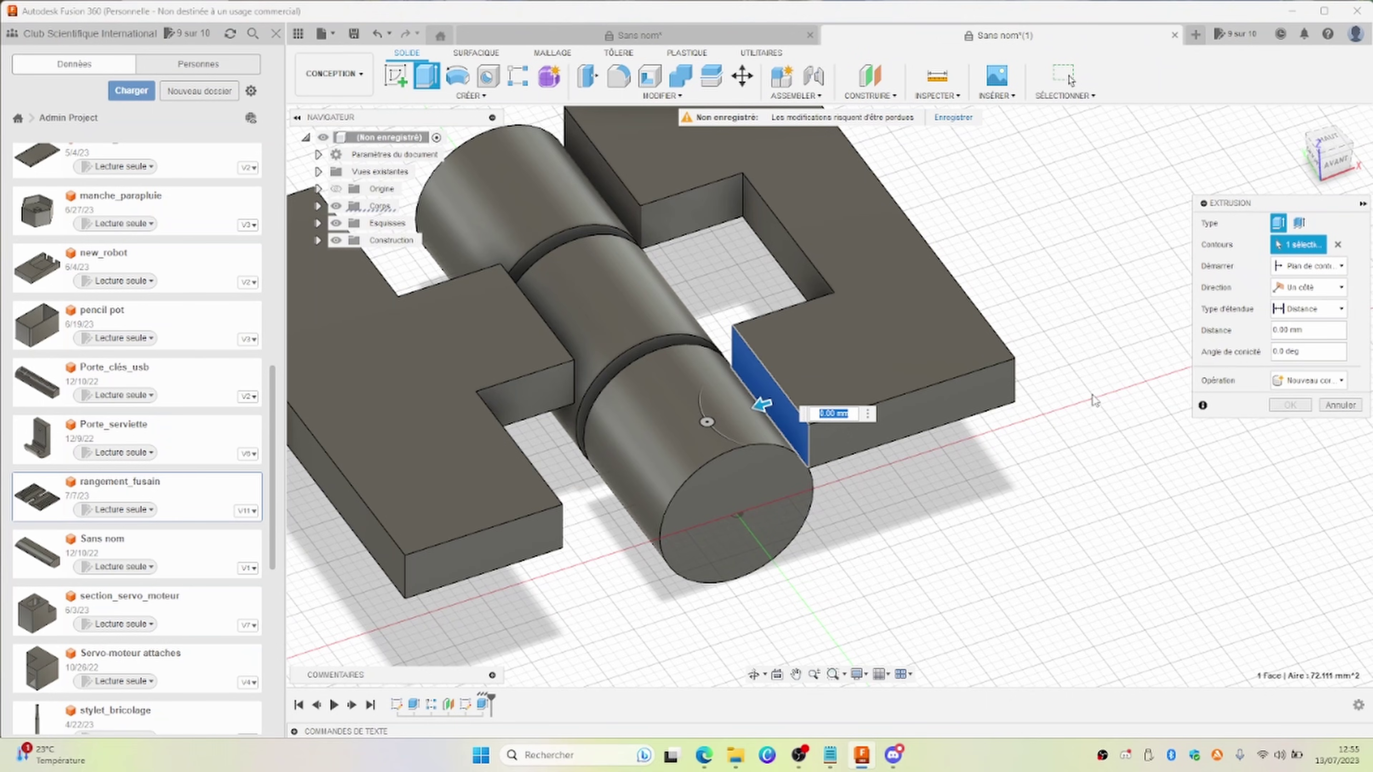
click(1287, 309)
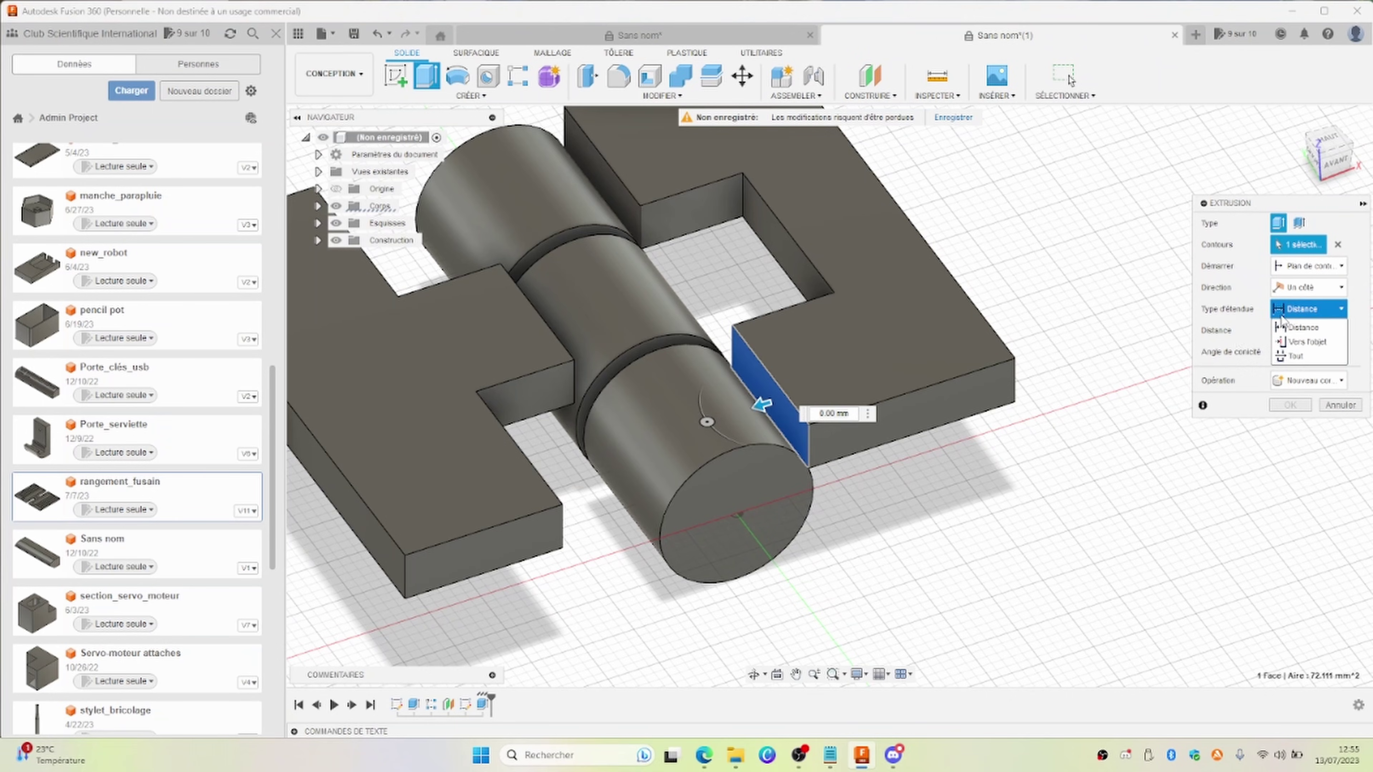
click(1308, 344)
click(619, 421)
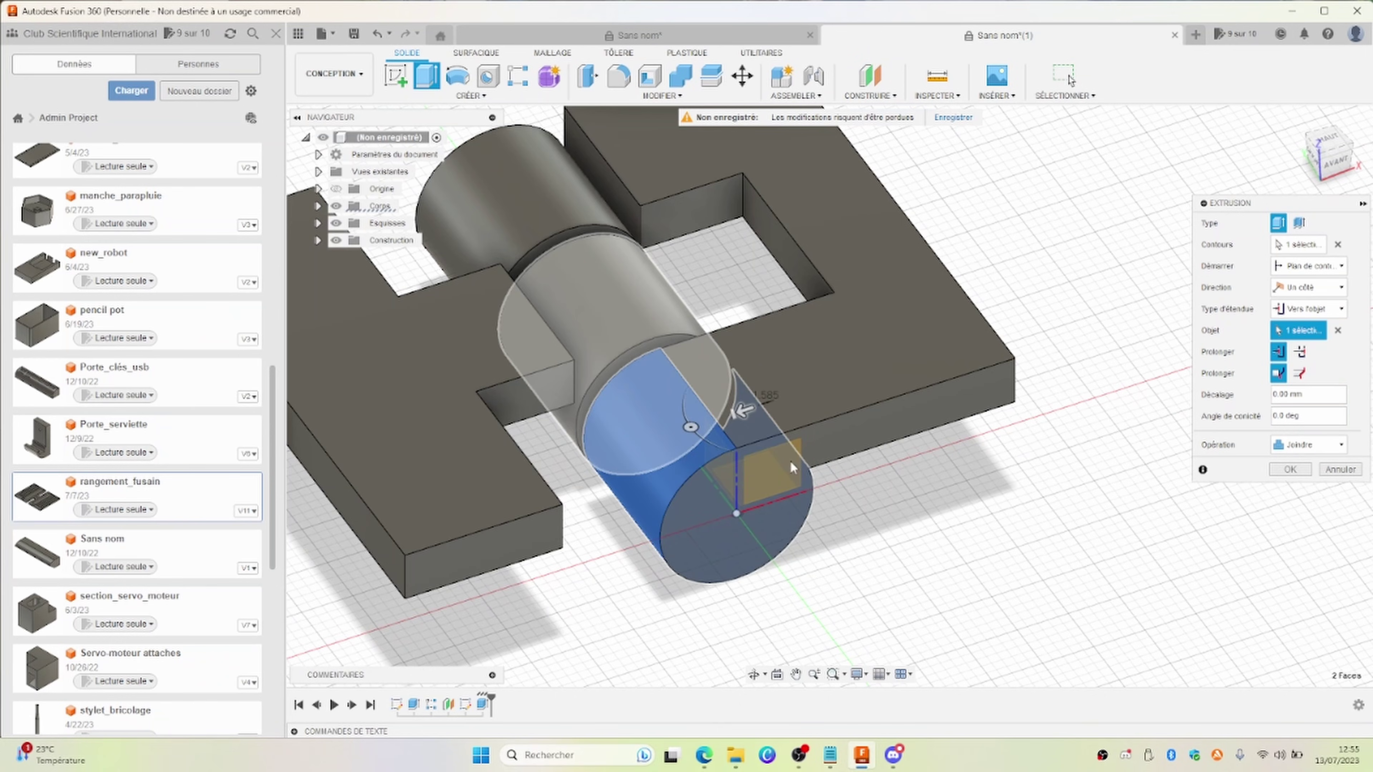
click(1290, 471)
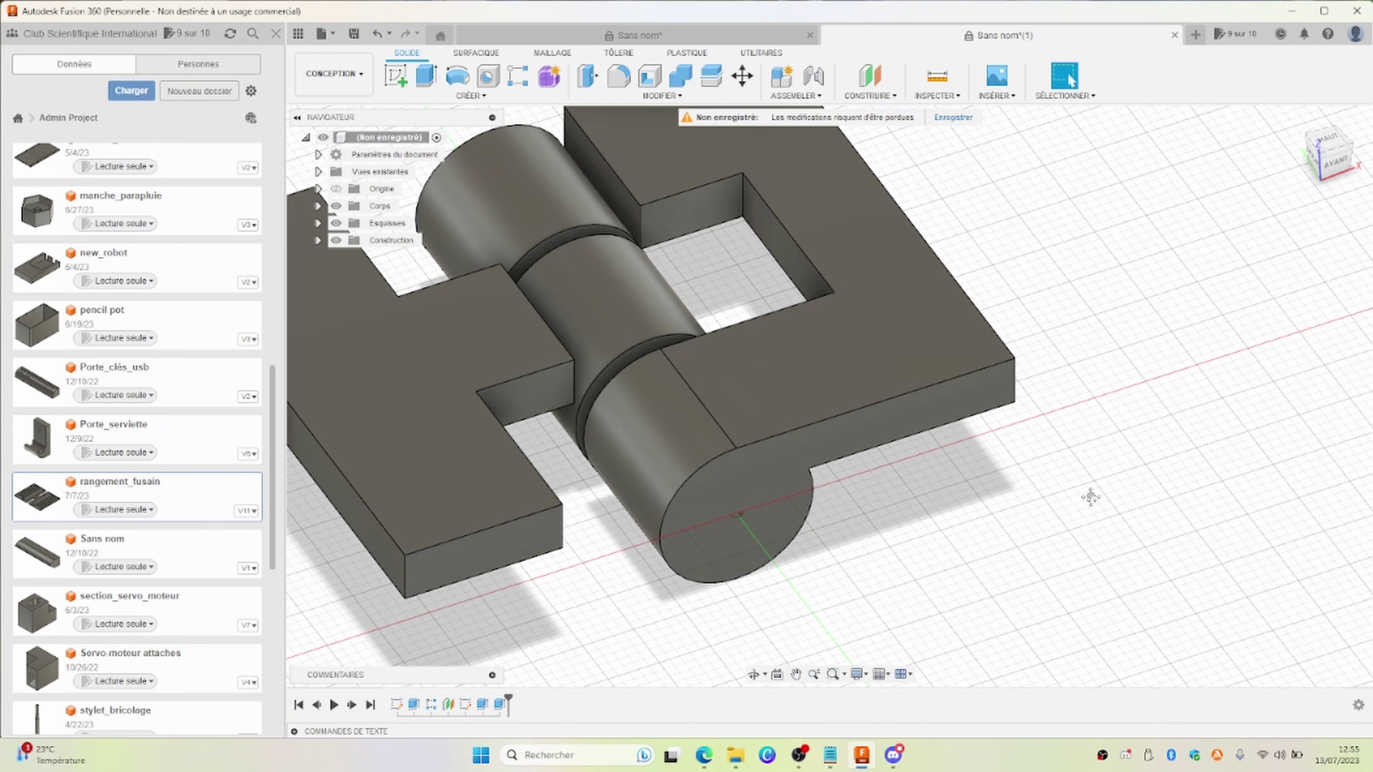
Extrude the right leaf face 'To Object' up to the back knuckle, joining them.
middle_drag(668, 195, 776, 271)
click(715, 270)
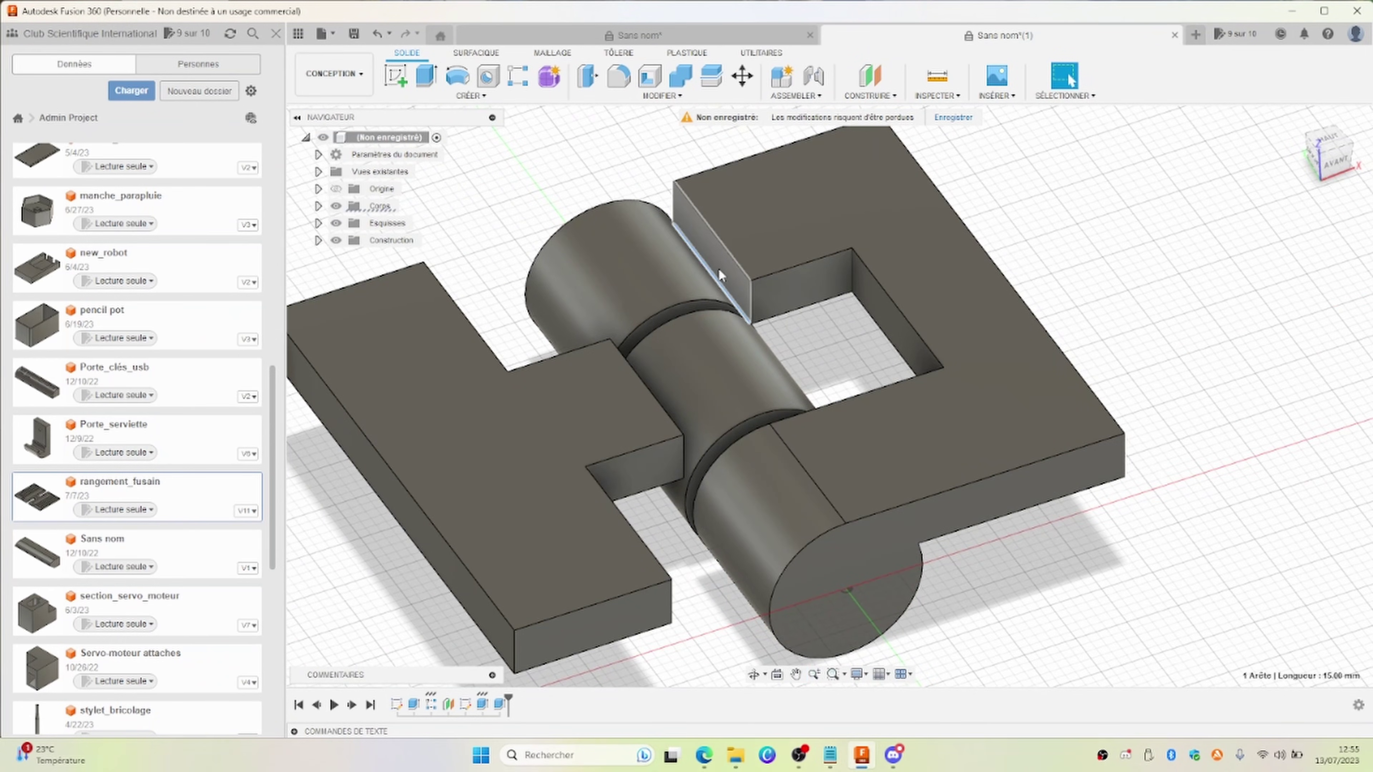
key(e)
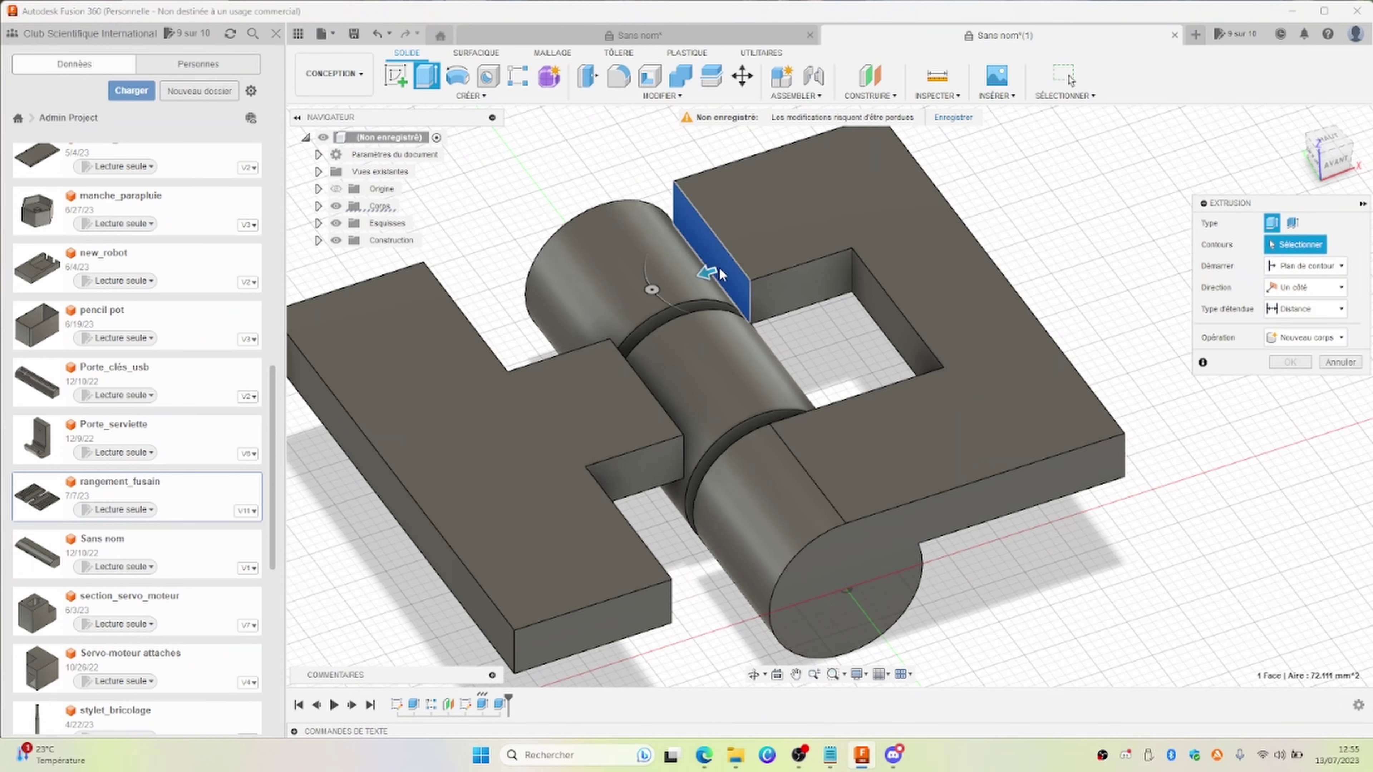
click(1308, 308)
click(1307, 341)
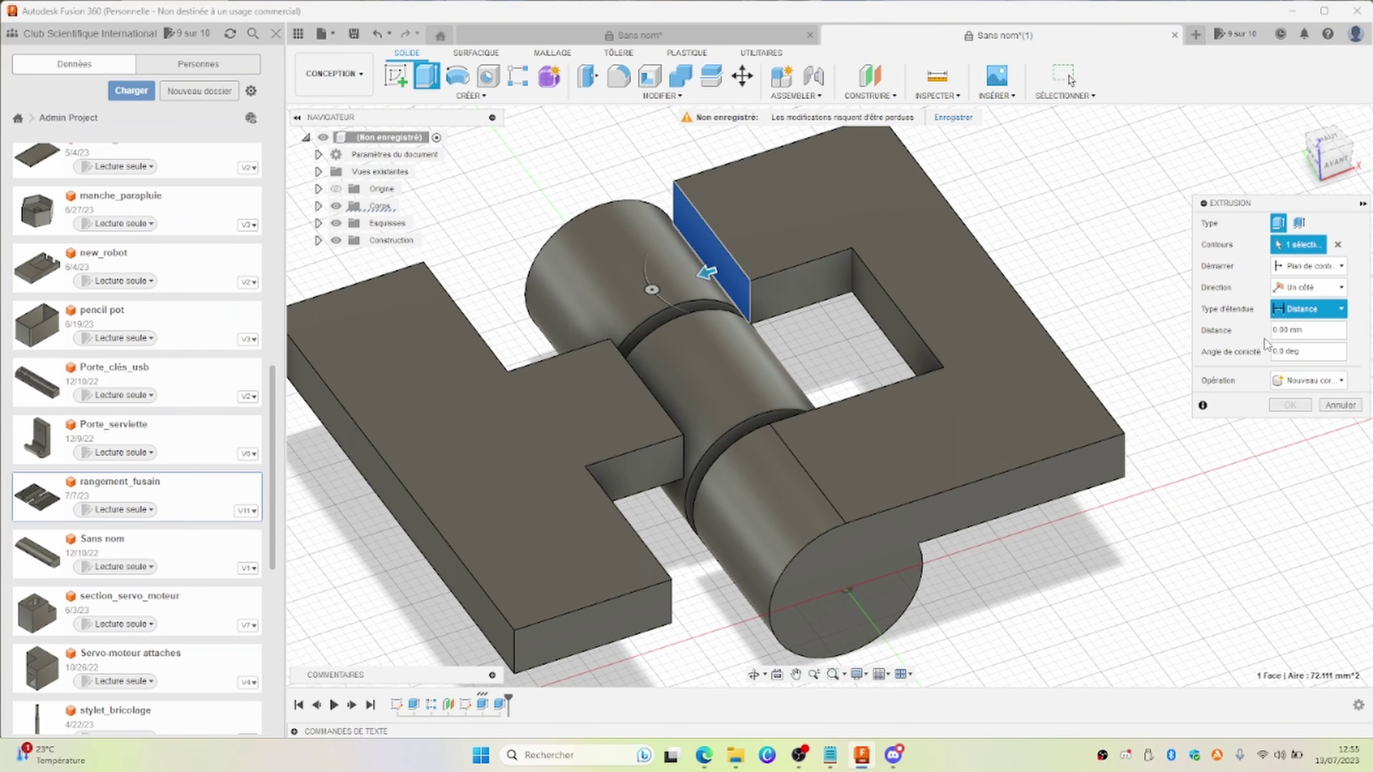
click(589, 274)
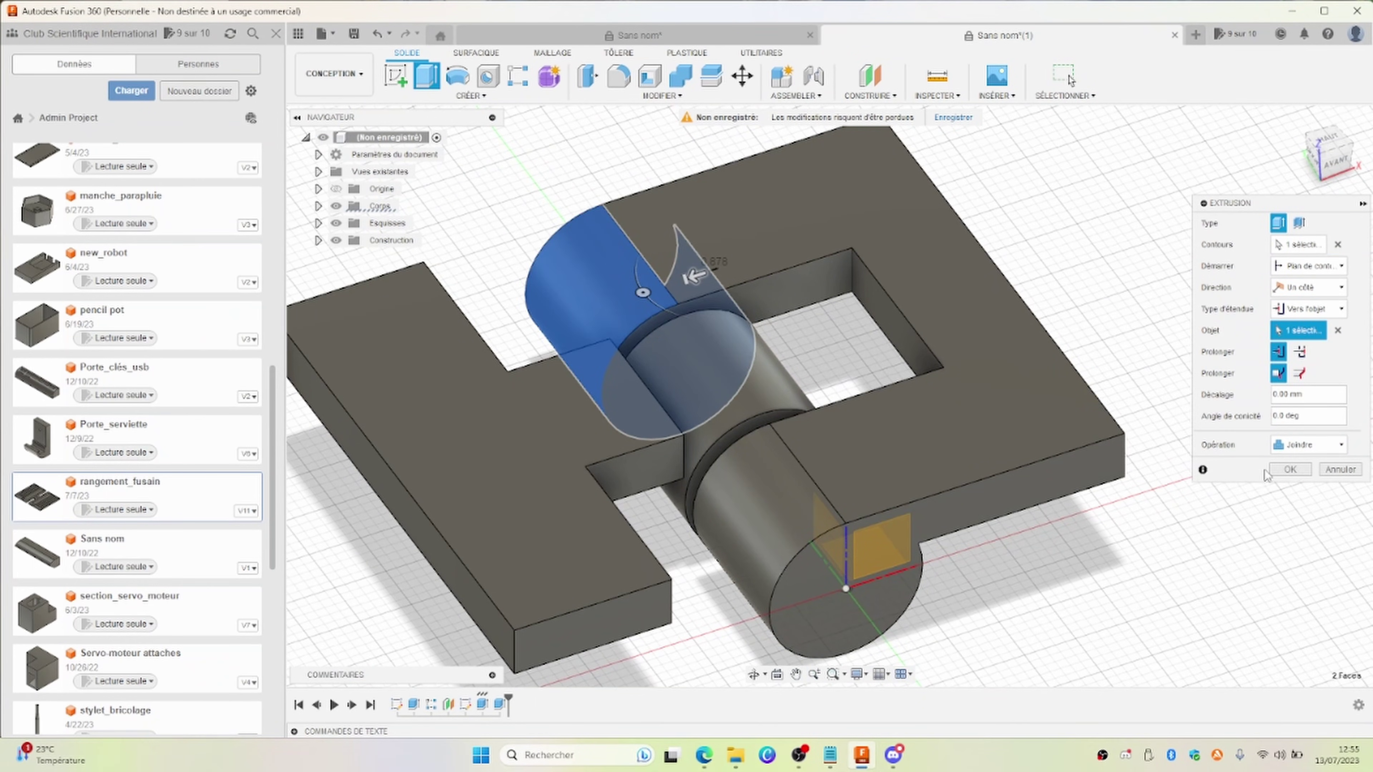
click(1290, 469)
Start a 'To Object' extrusion of the left leaf face beside the middle knuckle.
shift+middle_drag(1240, 449, 765, 372)
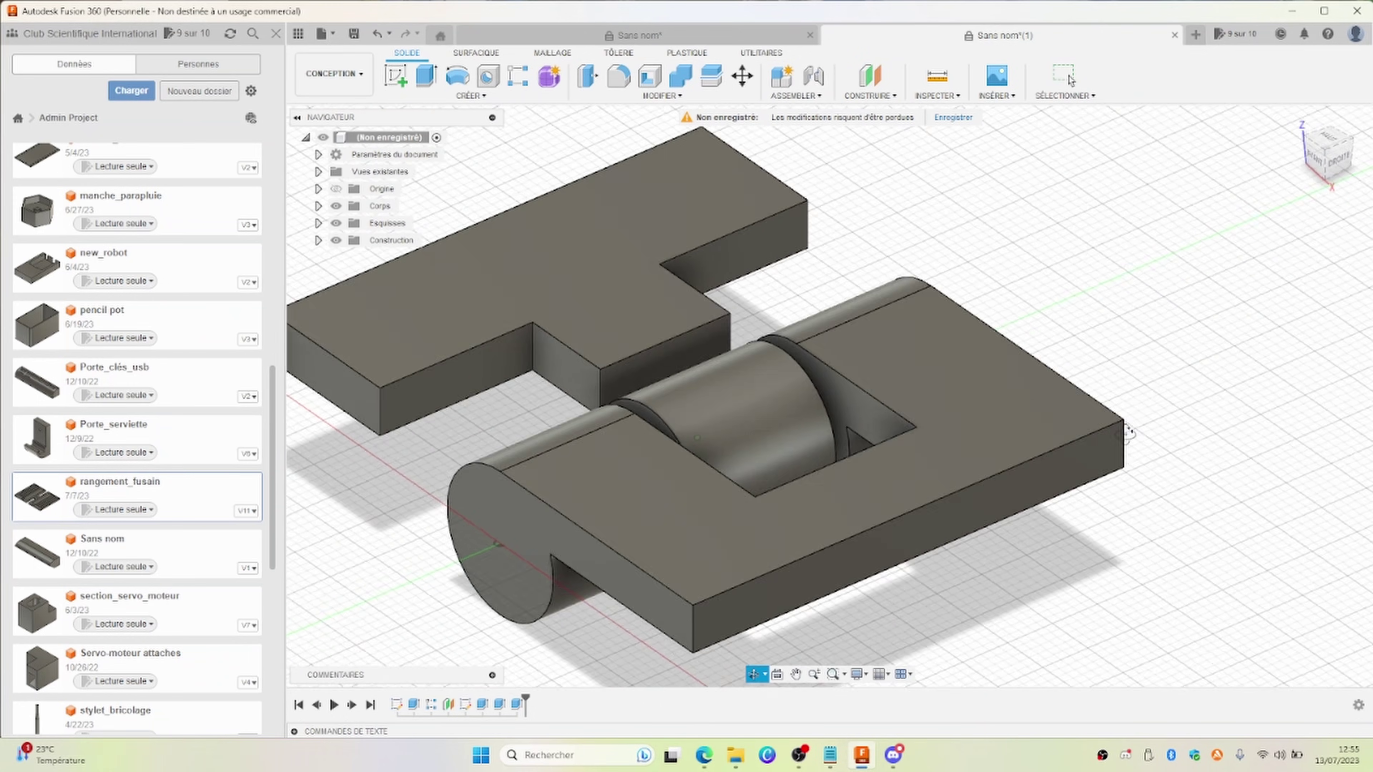
click(658, 353)
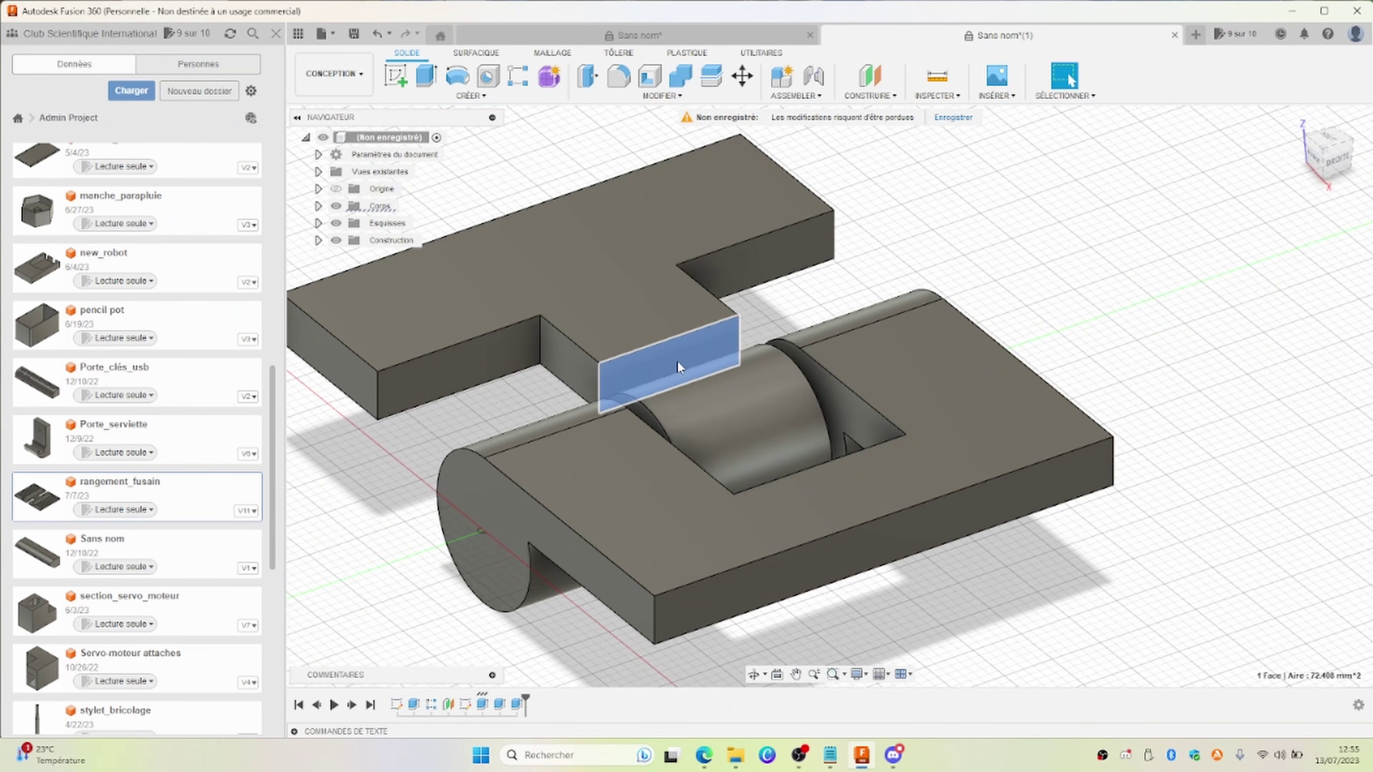
key(e)
click(1308, 309)
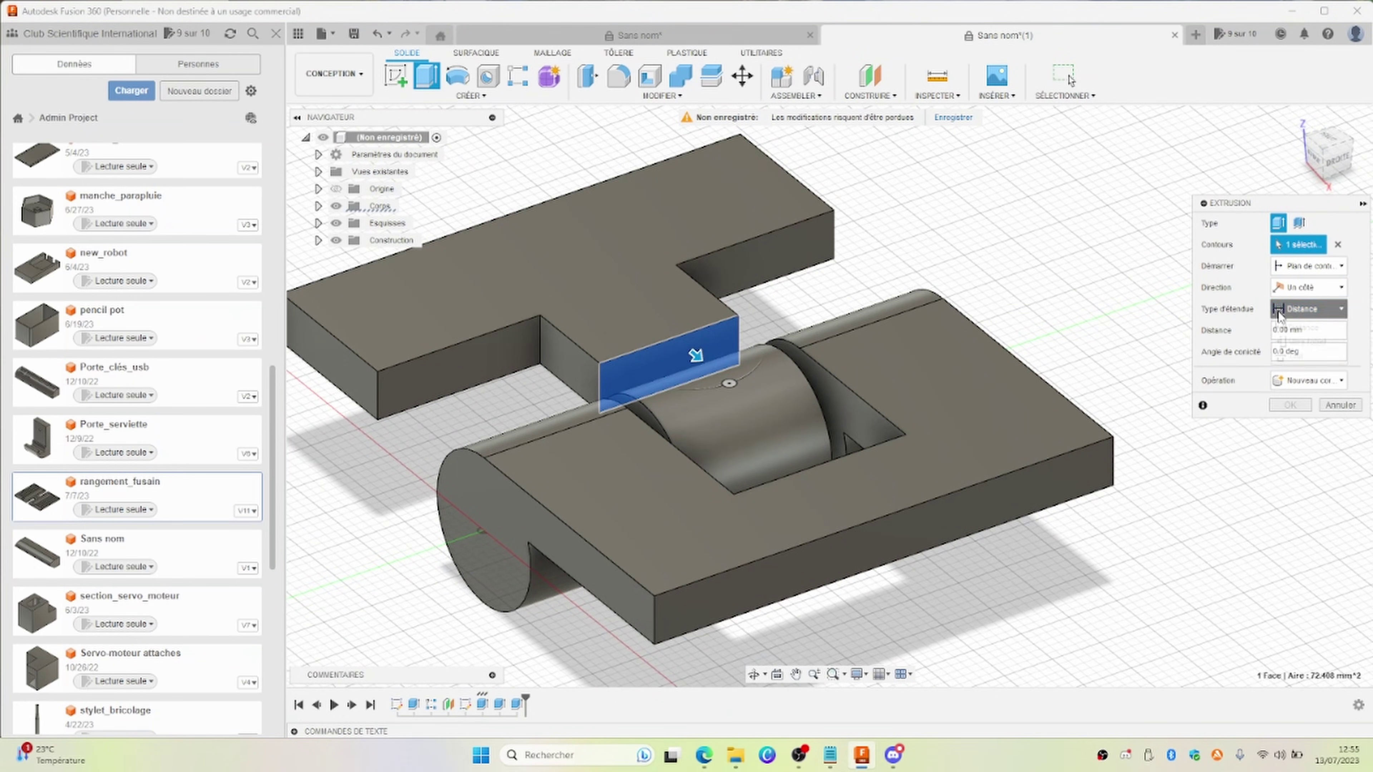
click(1305, 332)
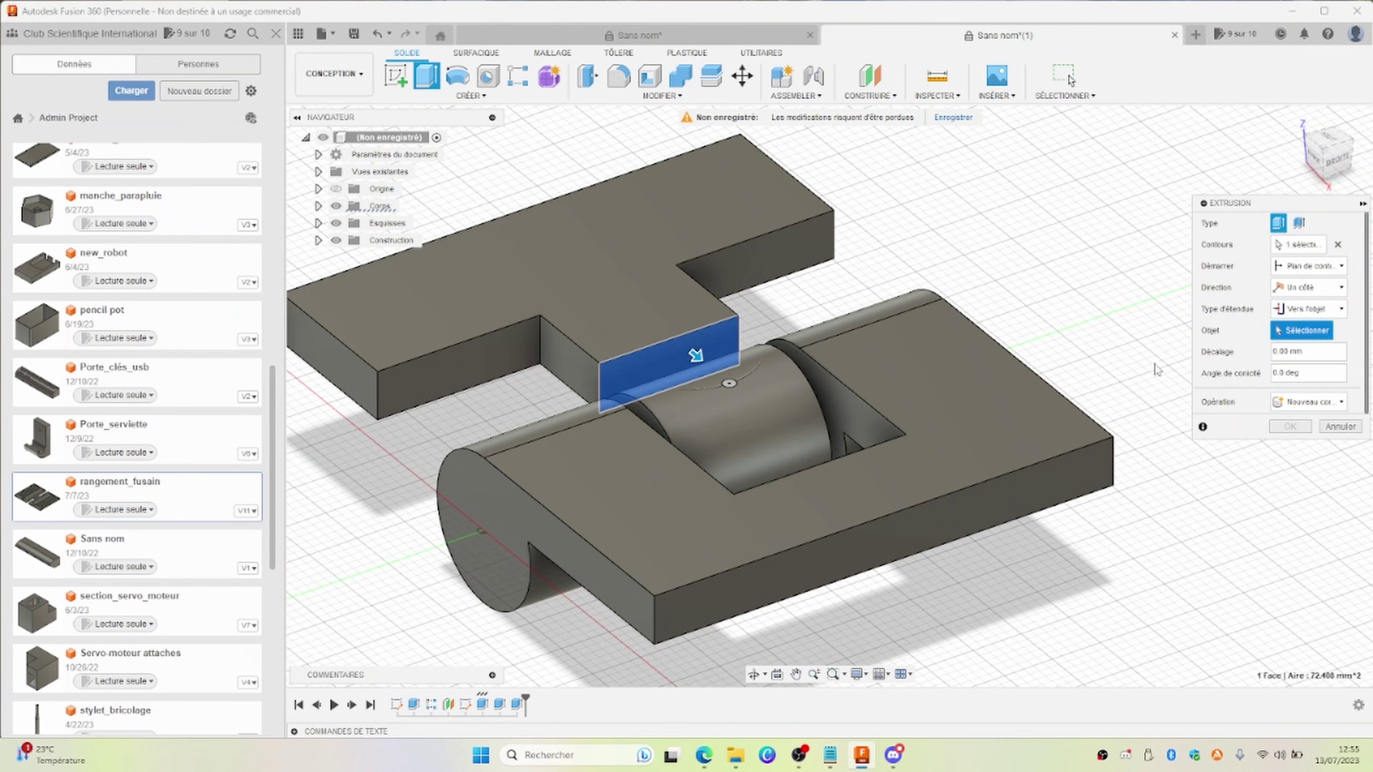
Join the left leaf face to the middle knuckle and orbit to a front view.
click(724, 449)
click(1289, 469)
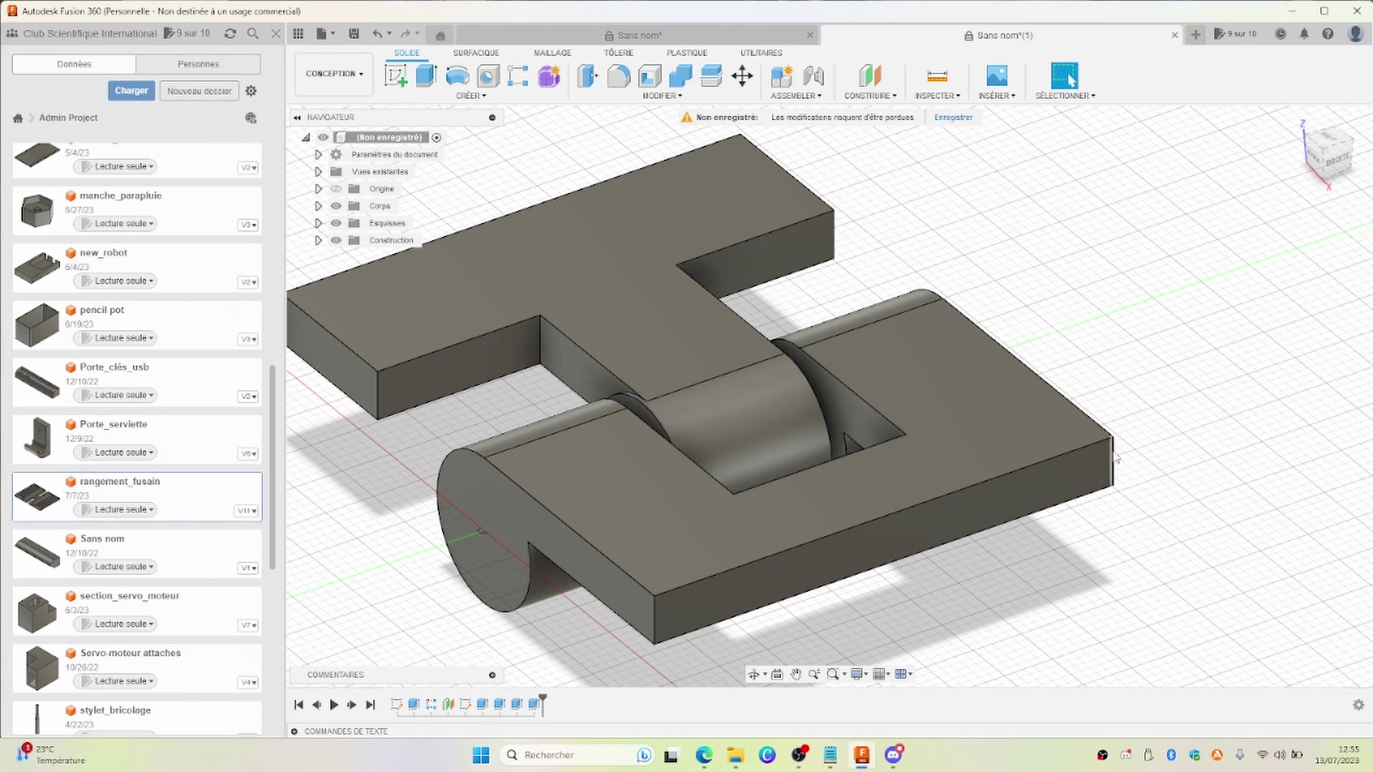
scroll(1005, 476, down, 5)
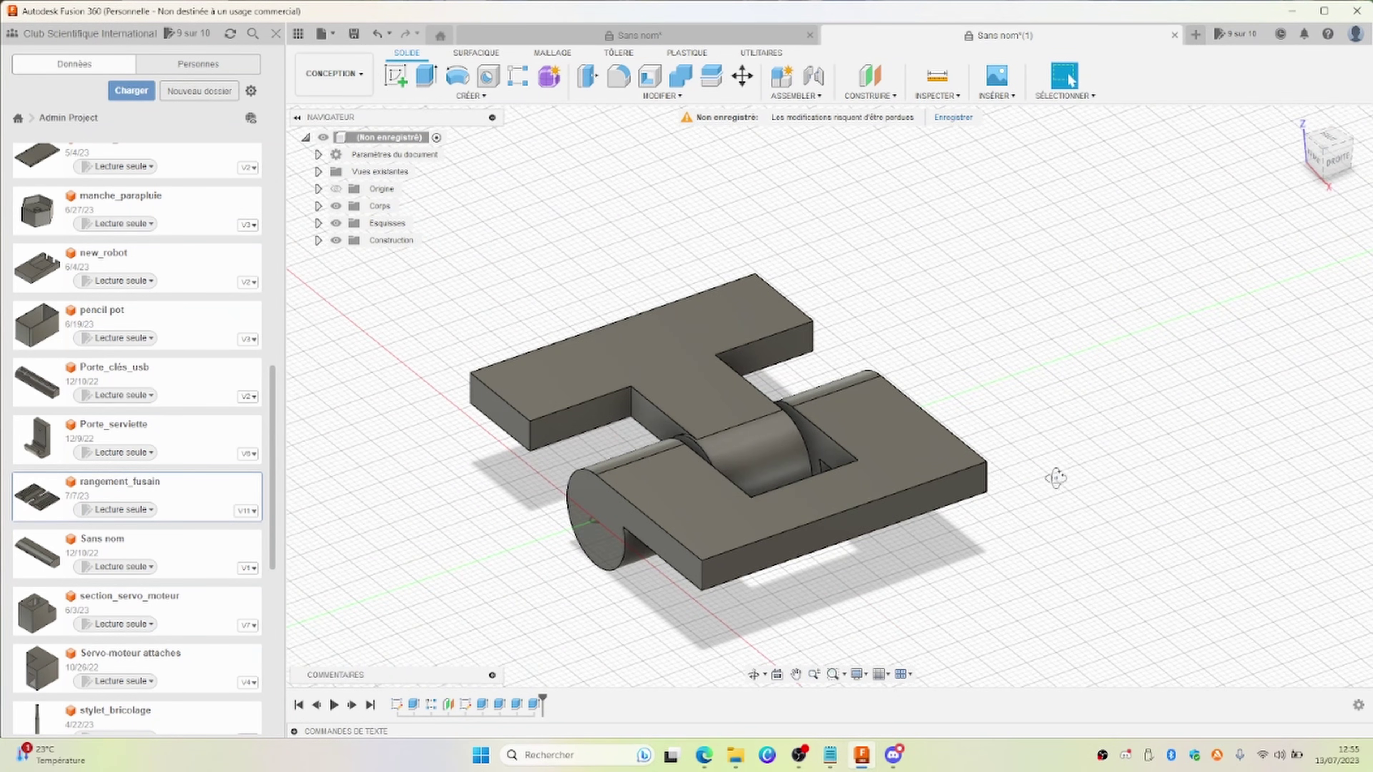
mouse_move(1056, 478)
shift+middle_down()
mouse_move(936, 489)
mouse_move(1036, 515)
mouse_move(850, 465)
shift+middle_up()
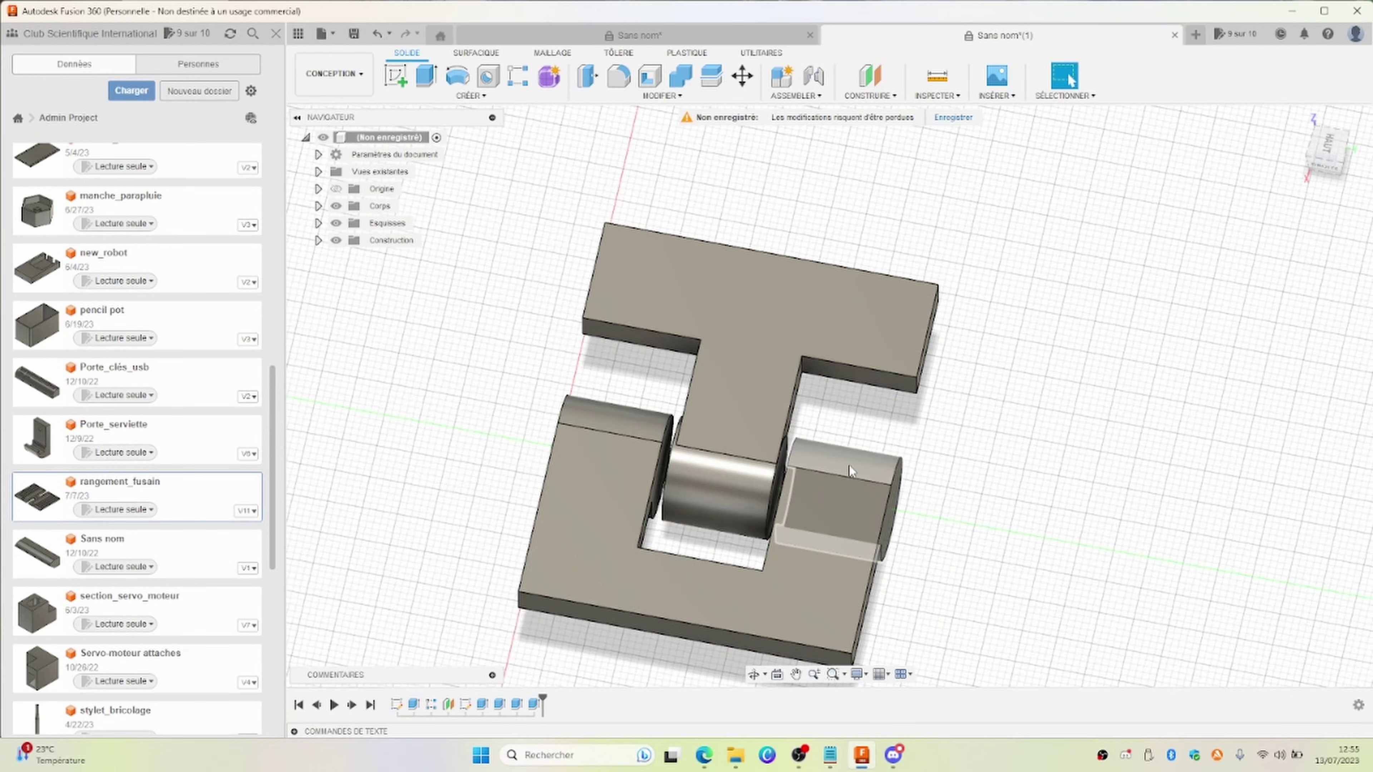
shift+middle_drag(948, 476, 1075, 423)
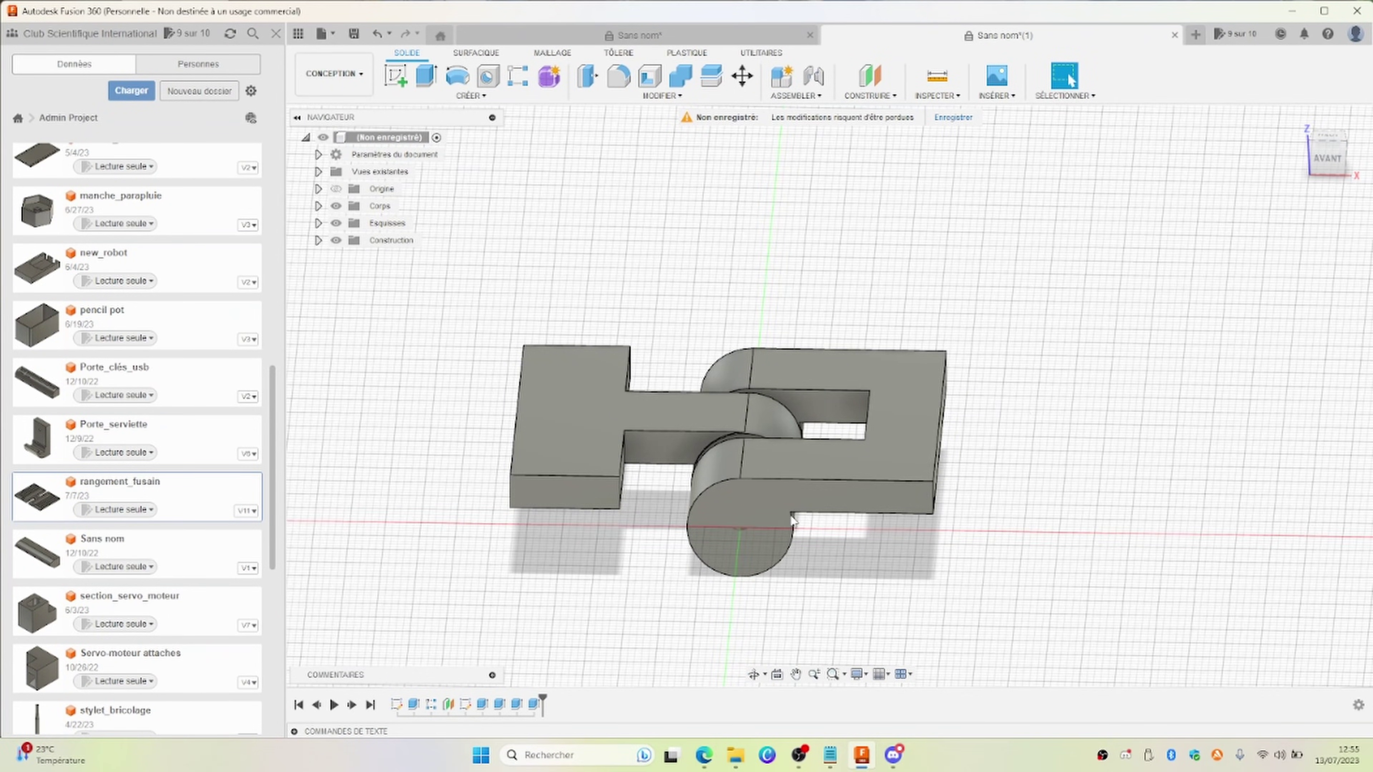
Start a sketch on the hinge's front face and place an 8 mm circle on the knuckle axis.
click(748, 506)
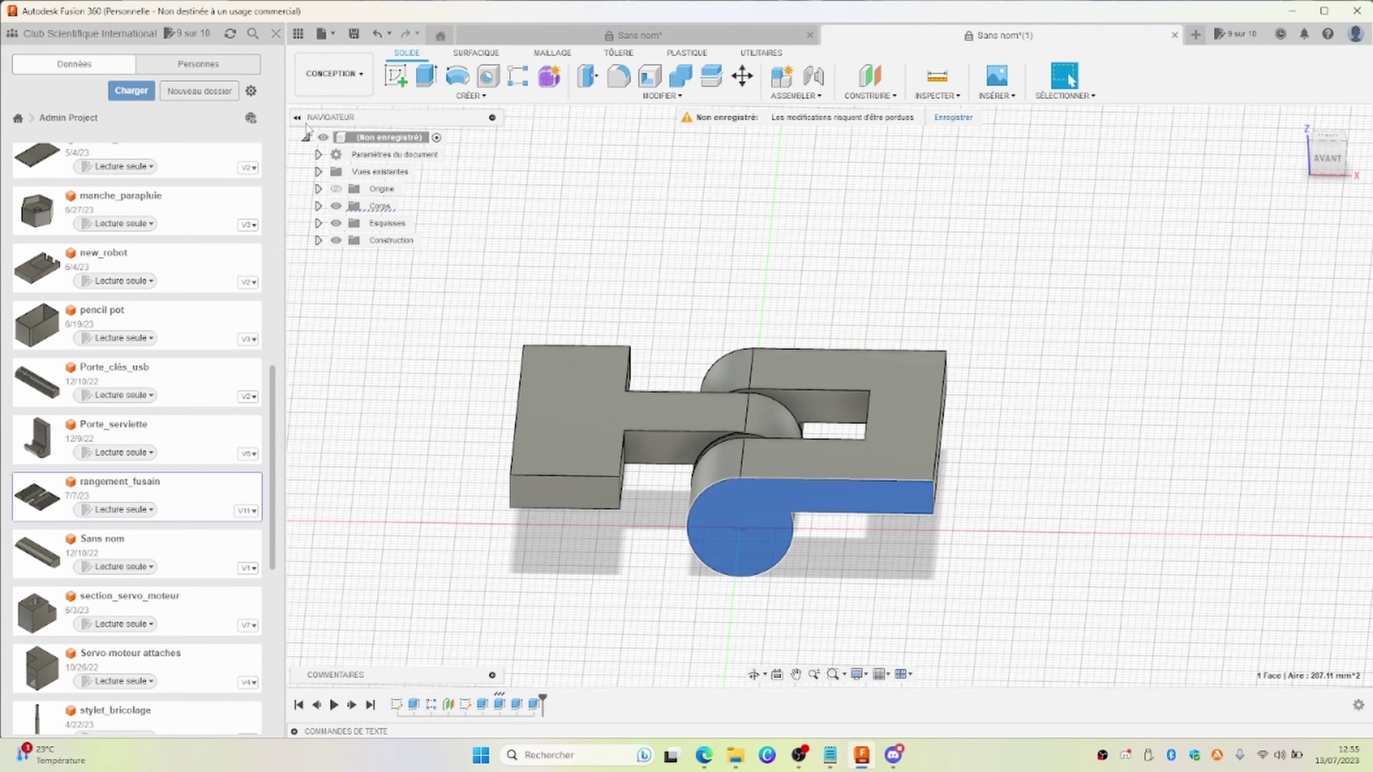
click(391, 79)
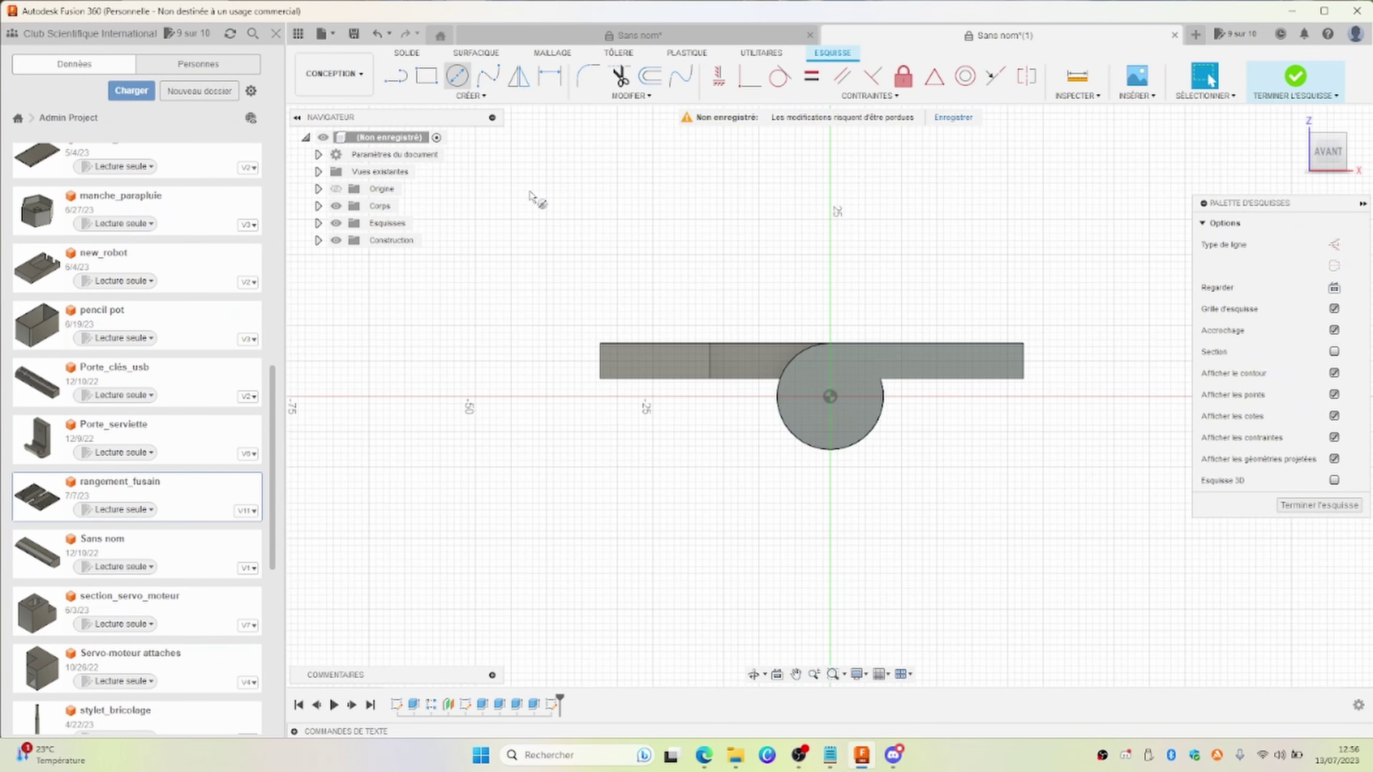
key(c)
click(833, 400)
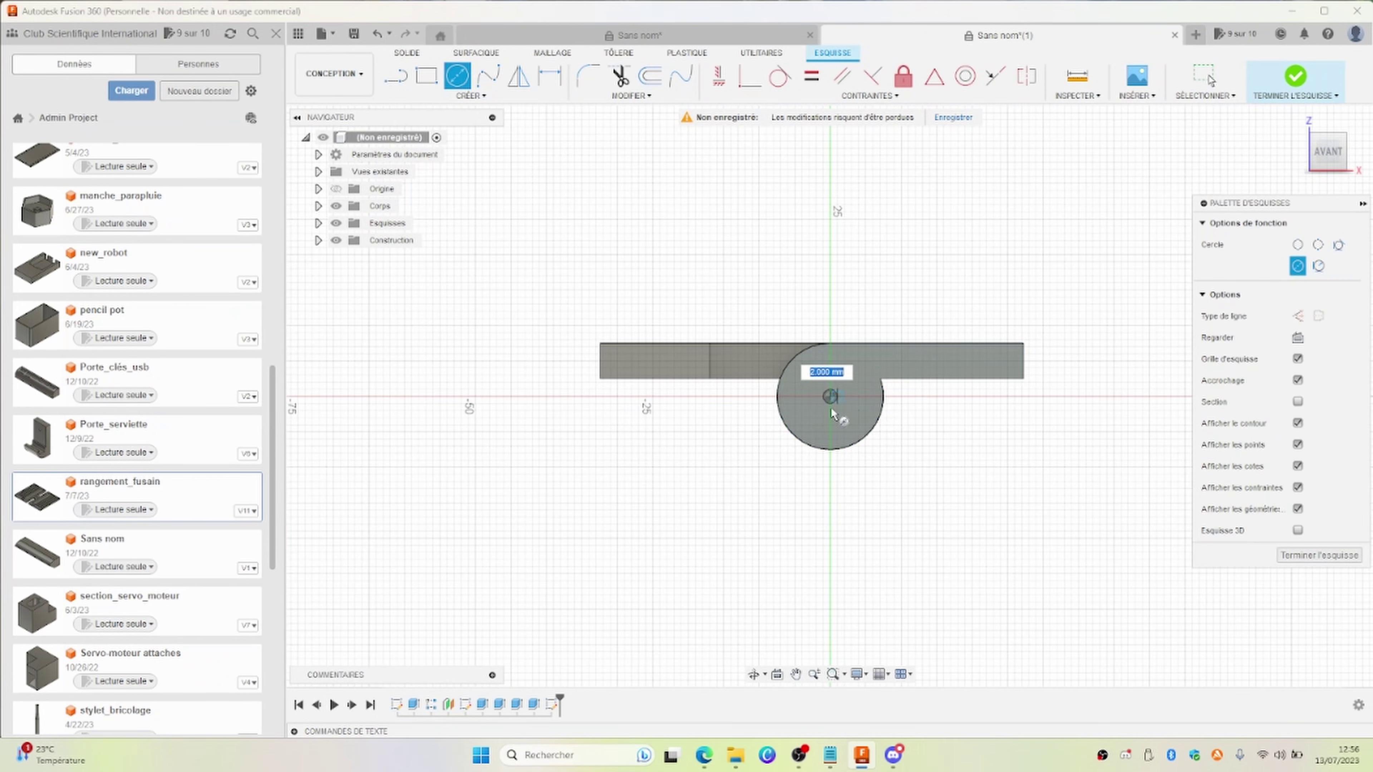
key(Return)
key(Escape)
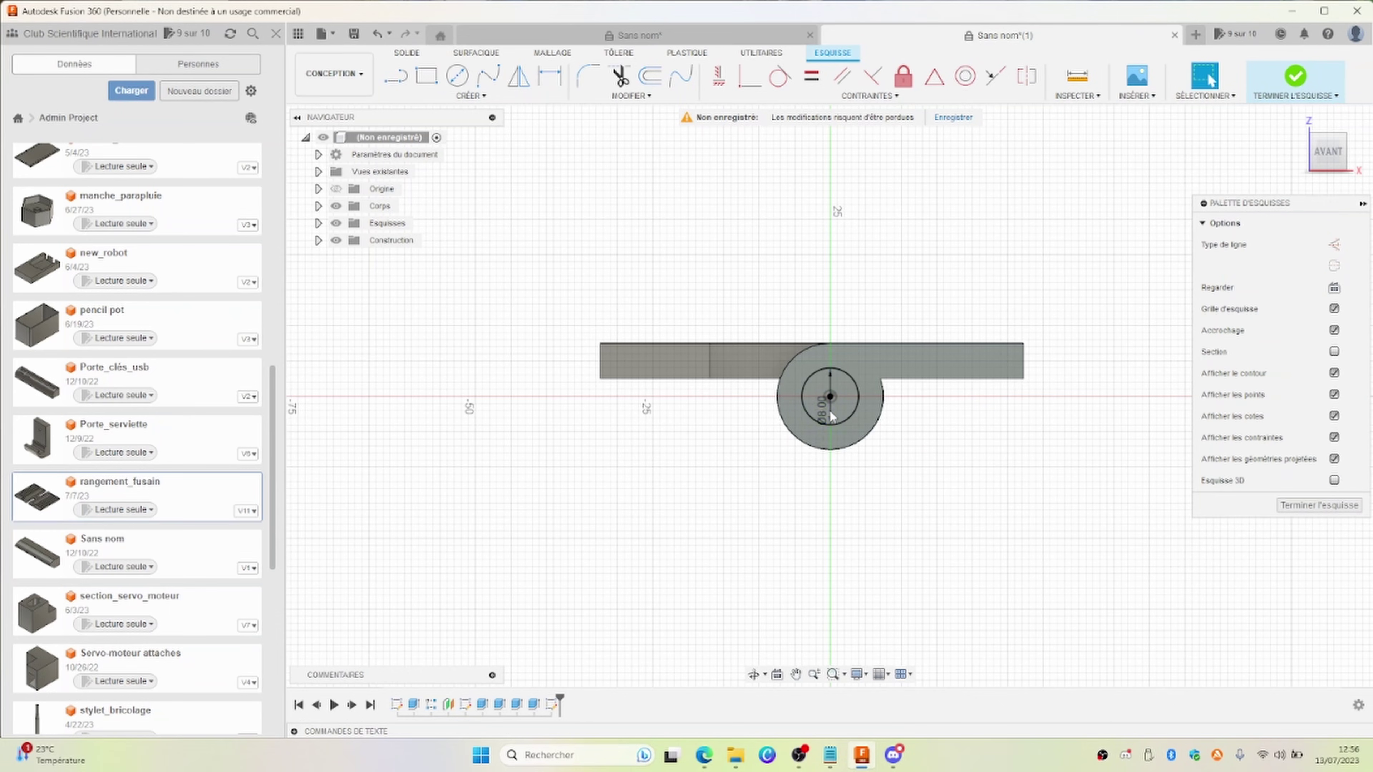
Add a concentric 6 mm circle at the sketch origin and finish the sketch.
click(456, 86)
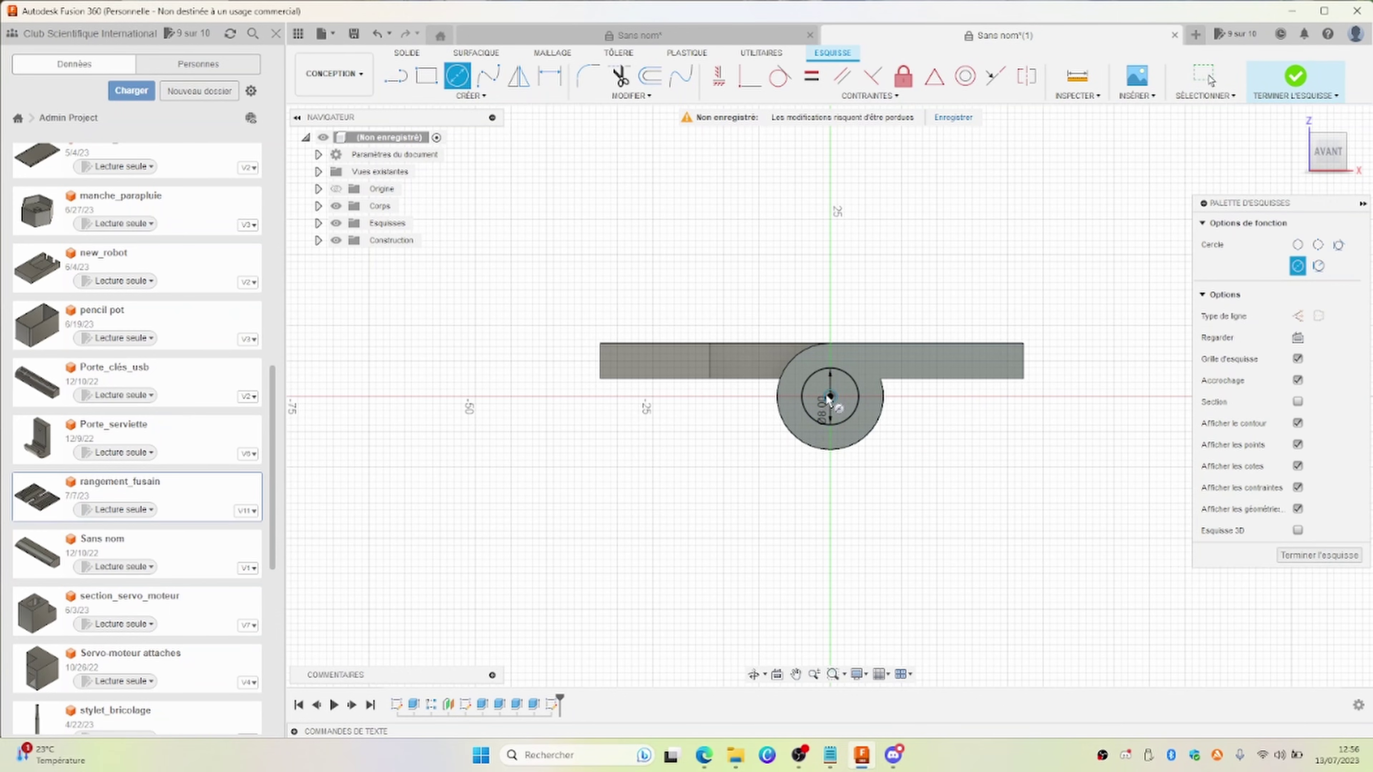
click(829, 399)
text(6)
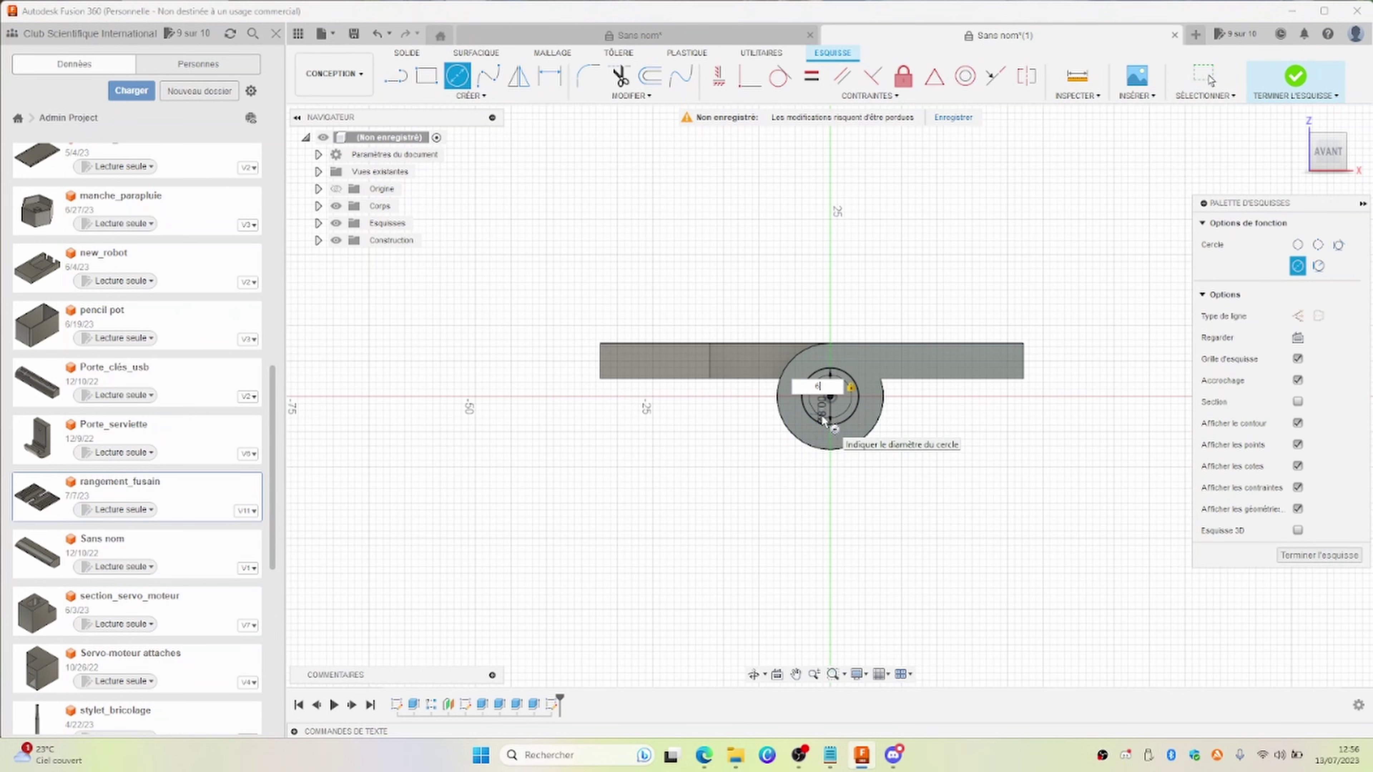
key(Return)
key(Escape)
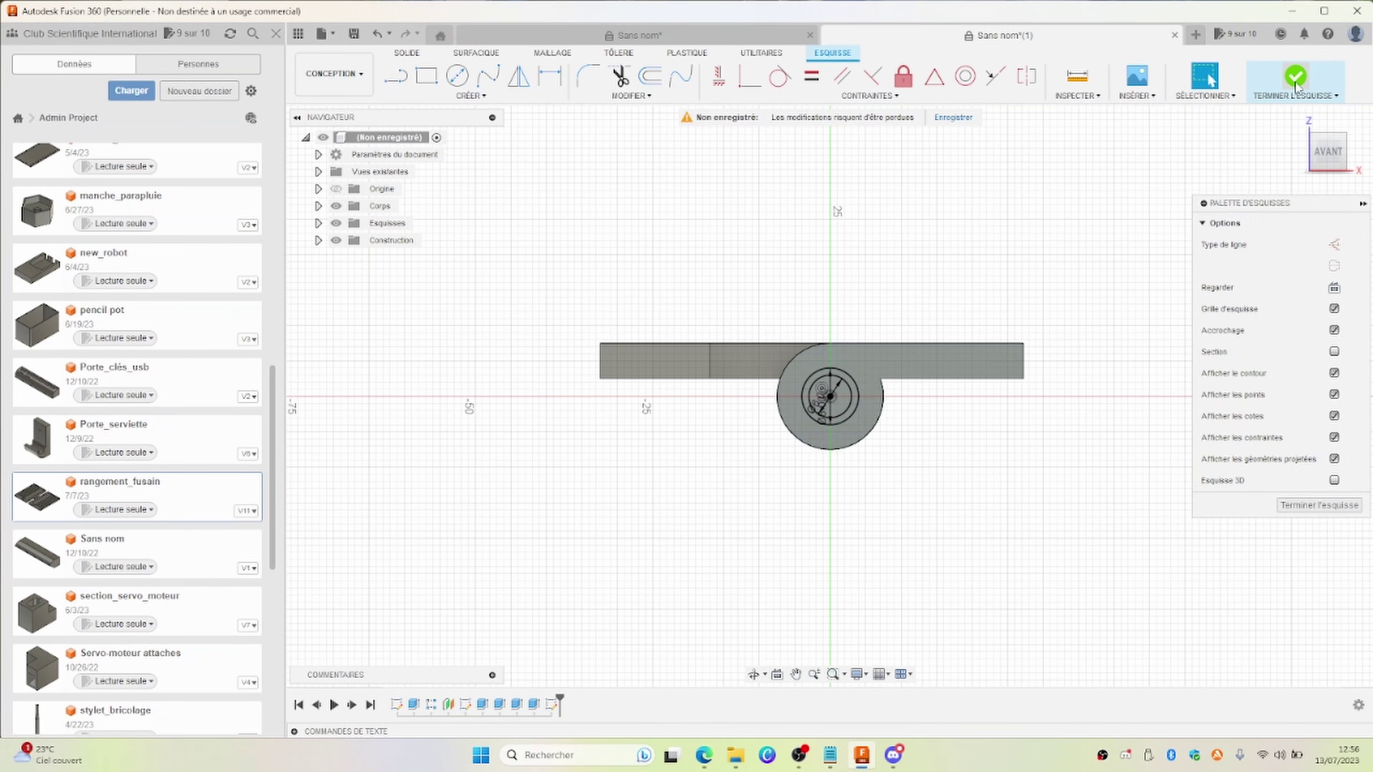
click(1295, 81)
scroll(751, 513, up, 5)
Cut the ring between the two circles 67 mm through all three knuckles, leaving a central pin.
scroll(752, 503, up, 2)
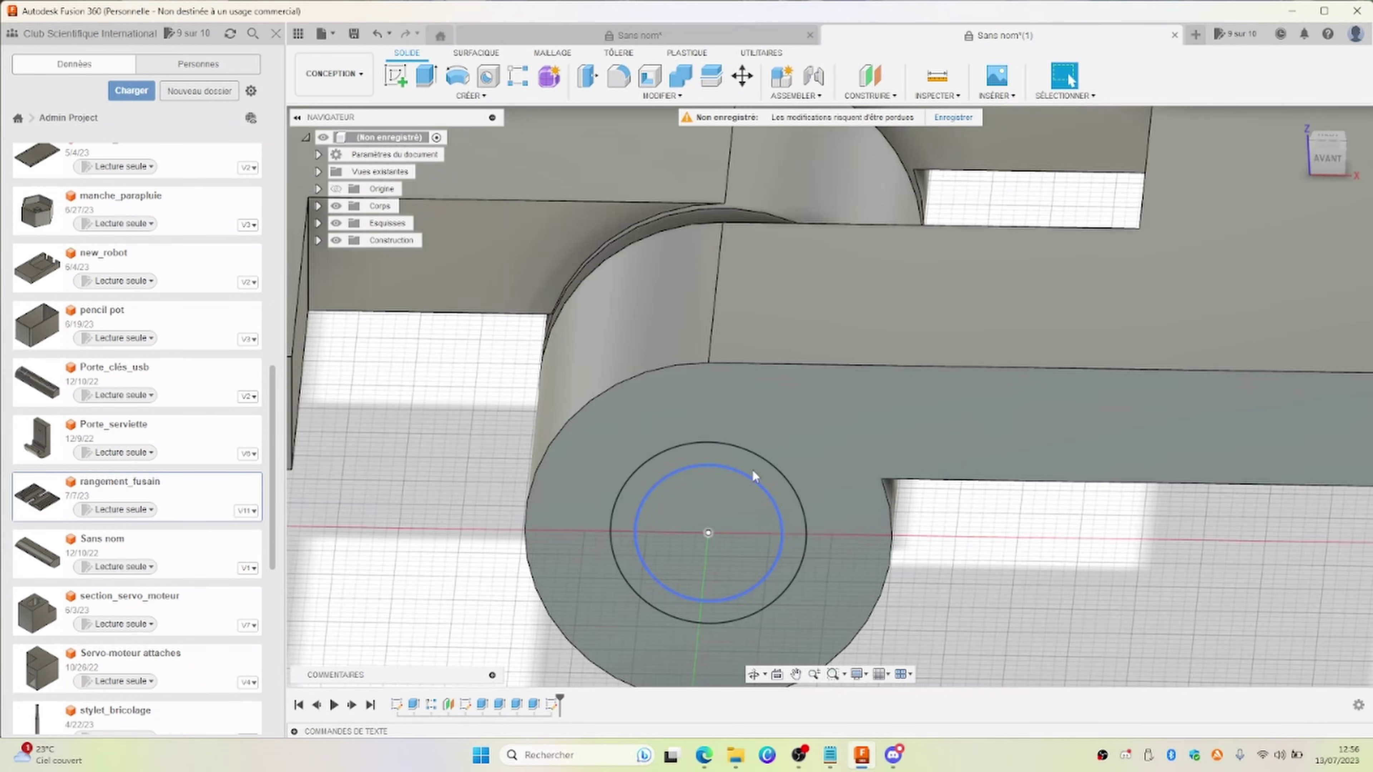
click(752, 472)
key(e)
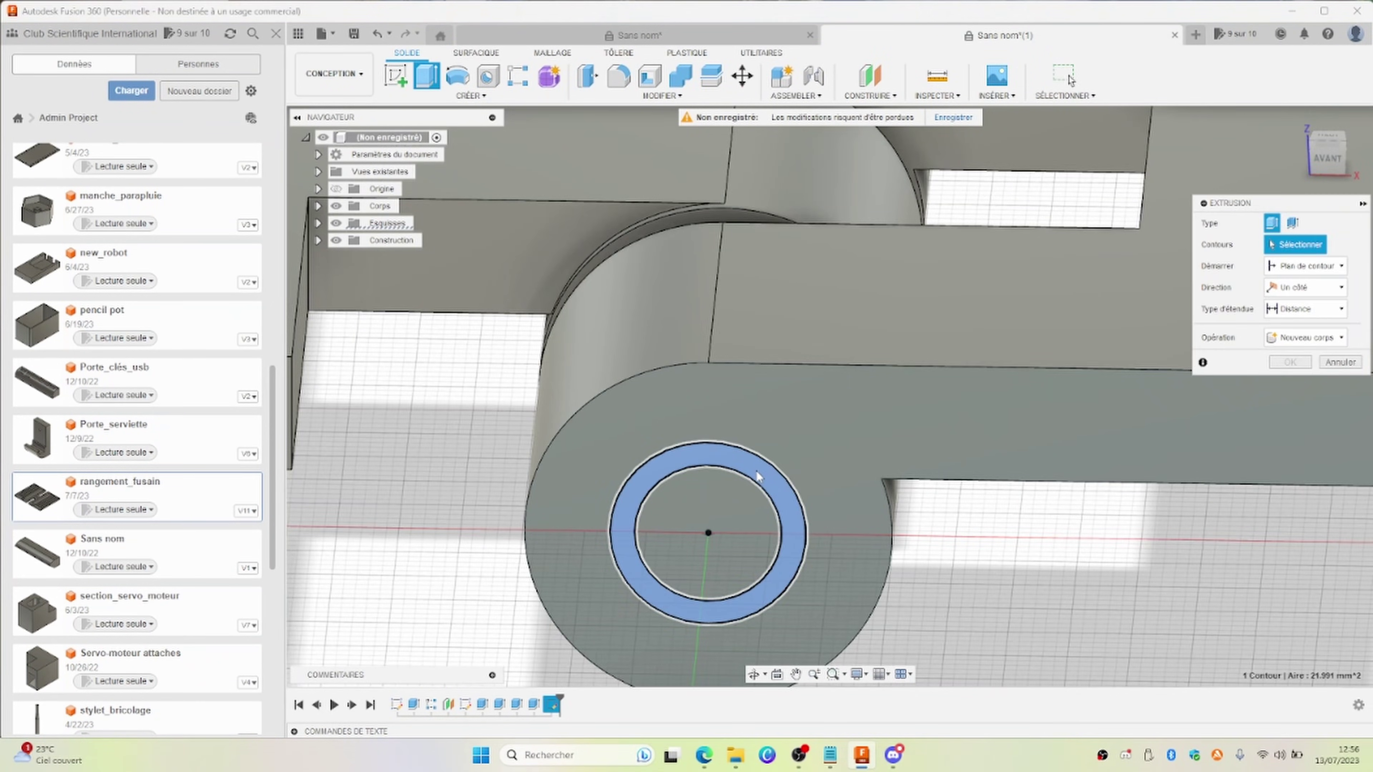
scroll(767, 503, down, 5)
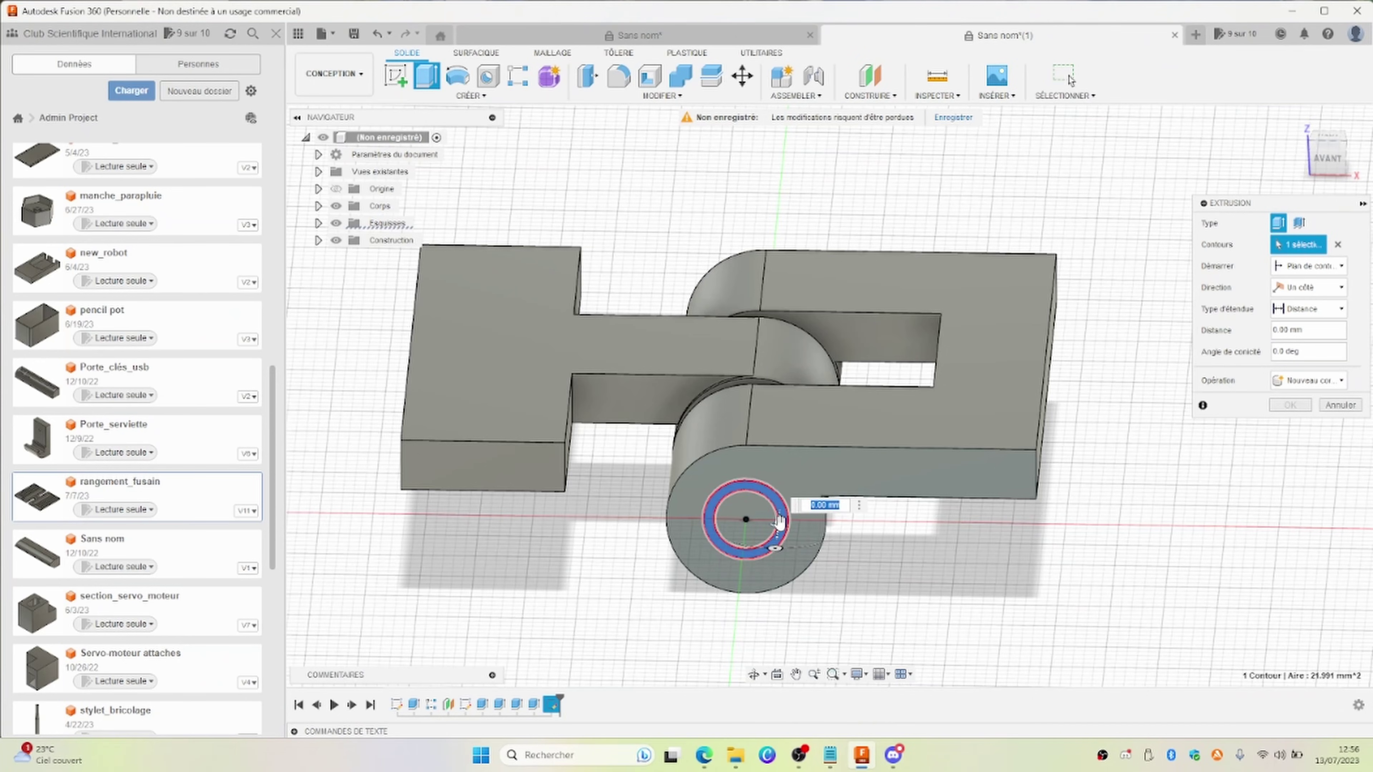
drag(778, 521, 860, 304)
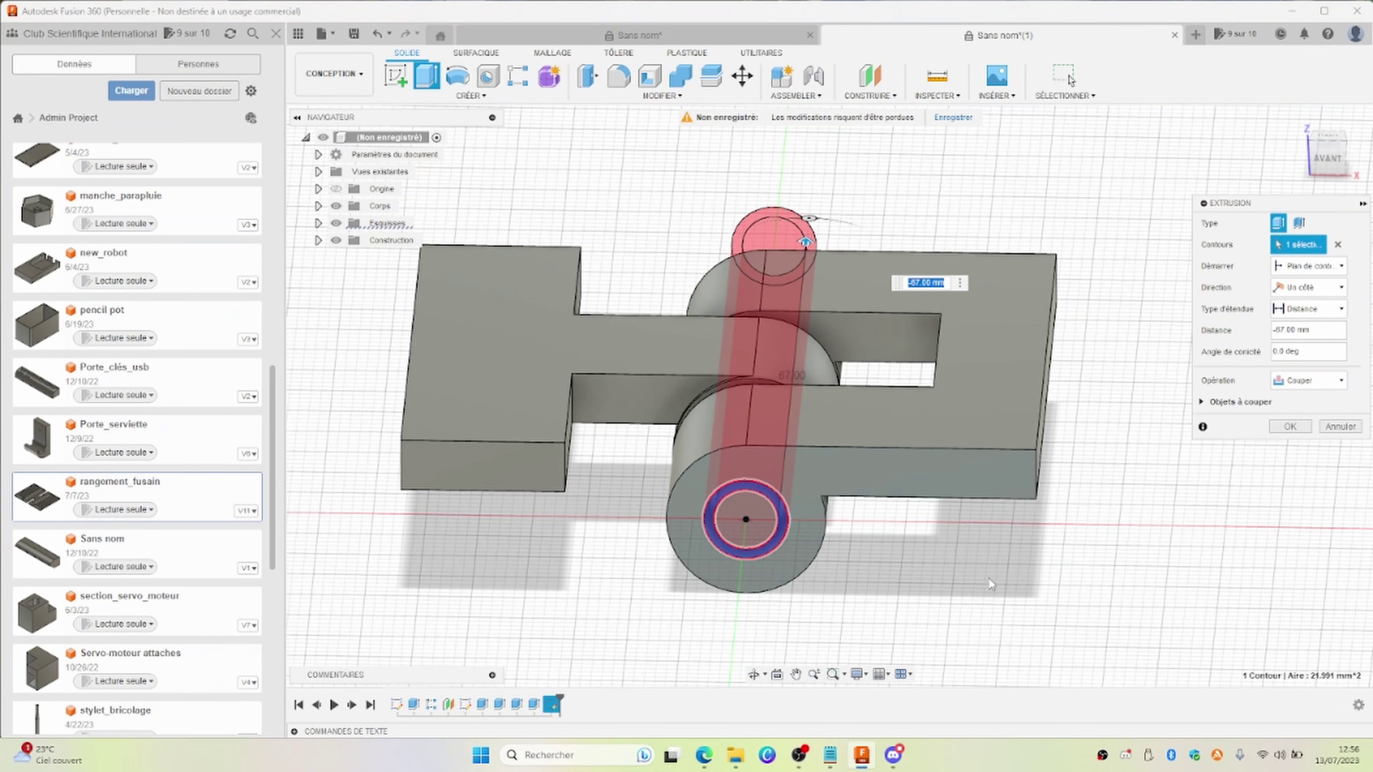
shift+middle_drag(999, 601, 989, 604)
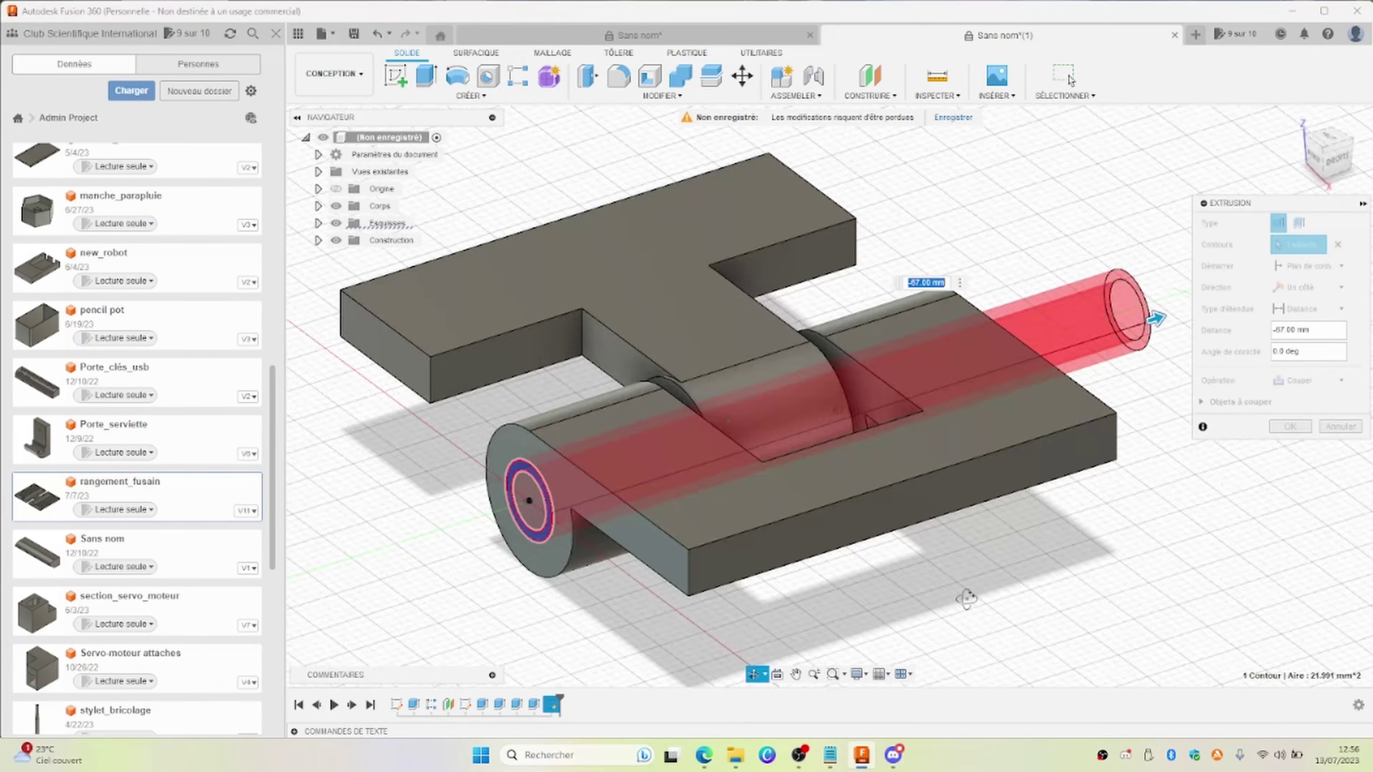
key(Return)
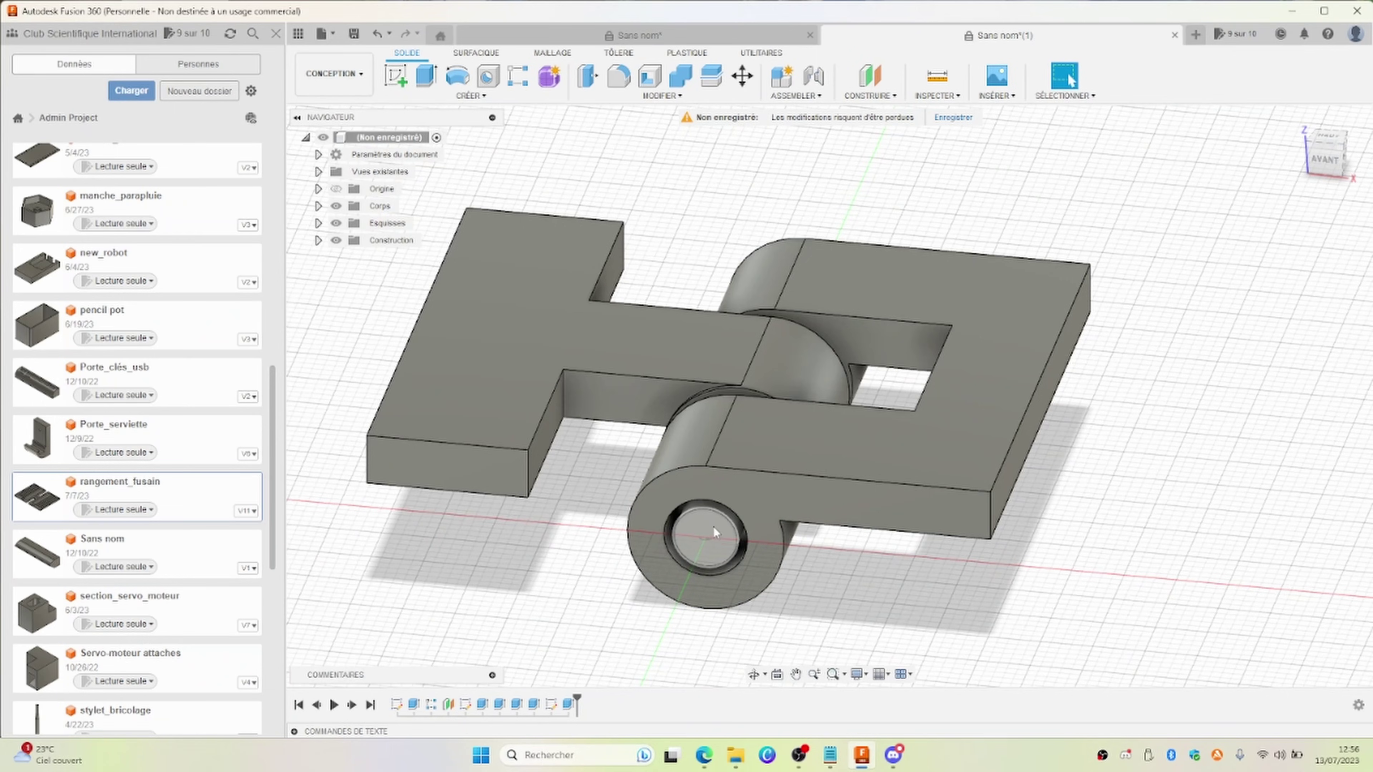
Join a 21 mm extrusion onto the pin's inner end face, reaching through the middle knuckle.
shift+middle_drag(903, 588, 710, 552)
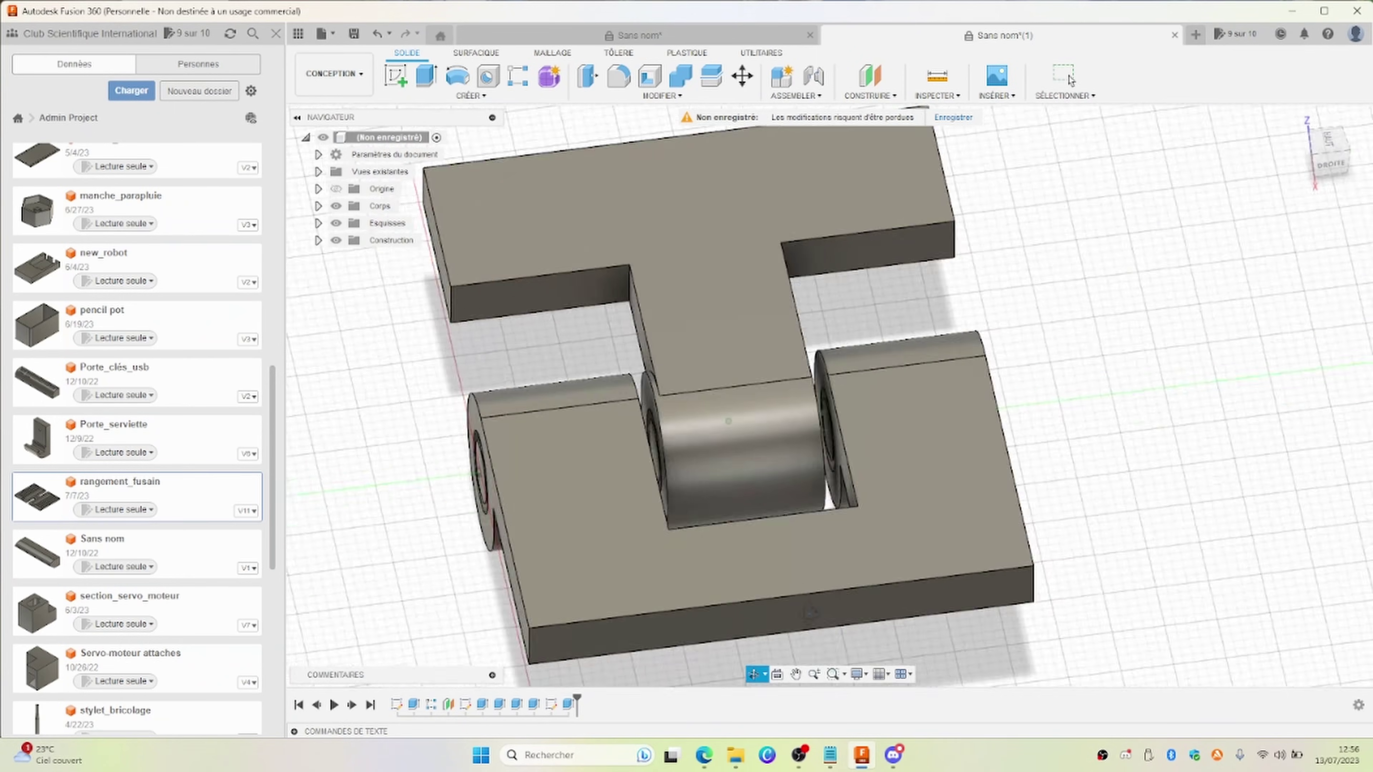
scroll(641, 463, up, 5)
scroll(637, 462, up, 2)
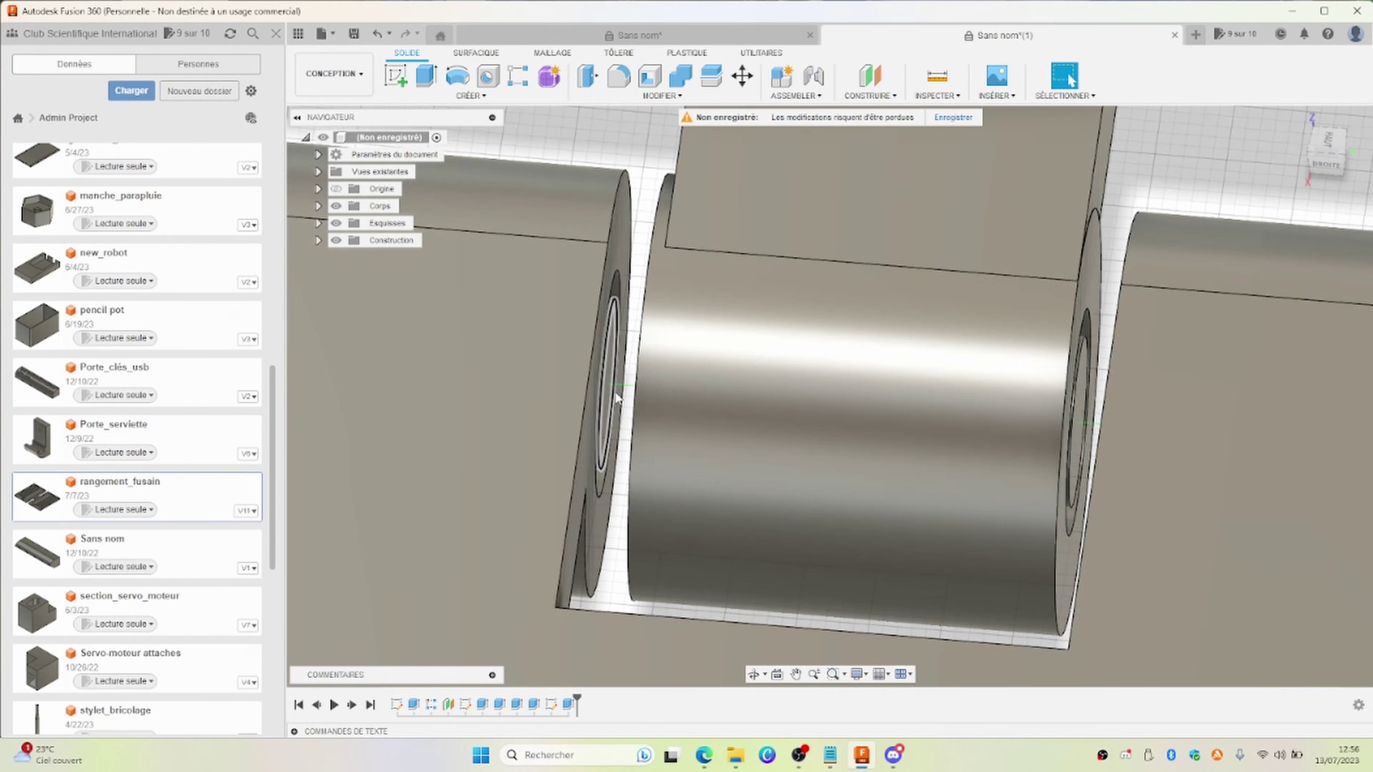
click(606, 388)
key(e)
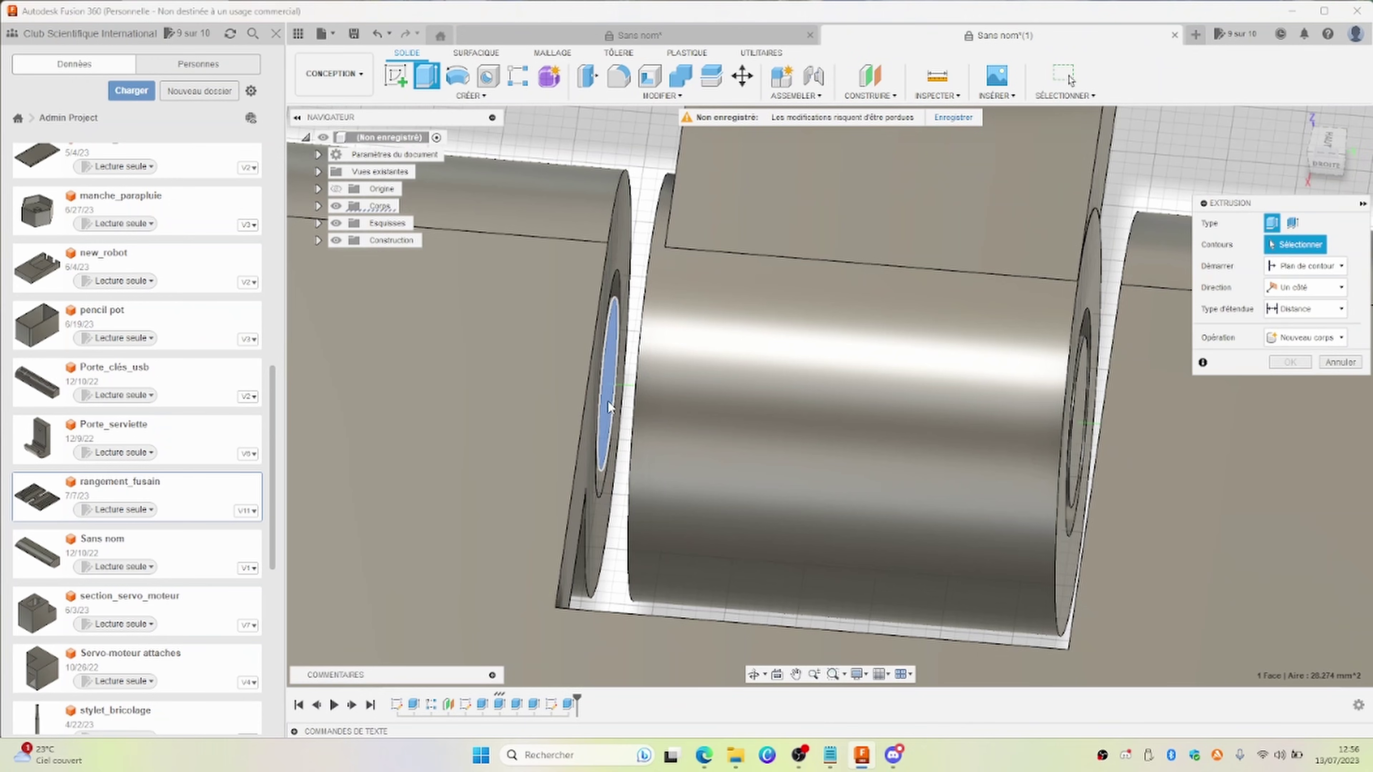
drag(680, 393, 1195, 430)
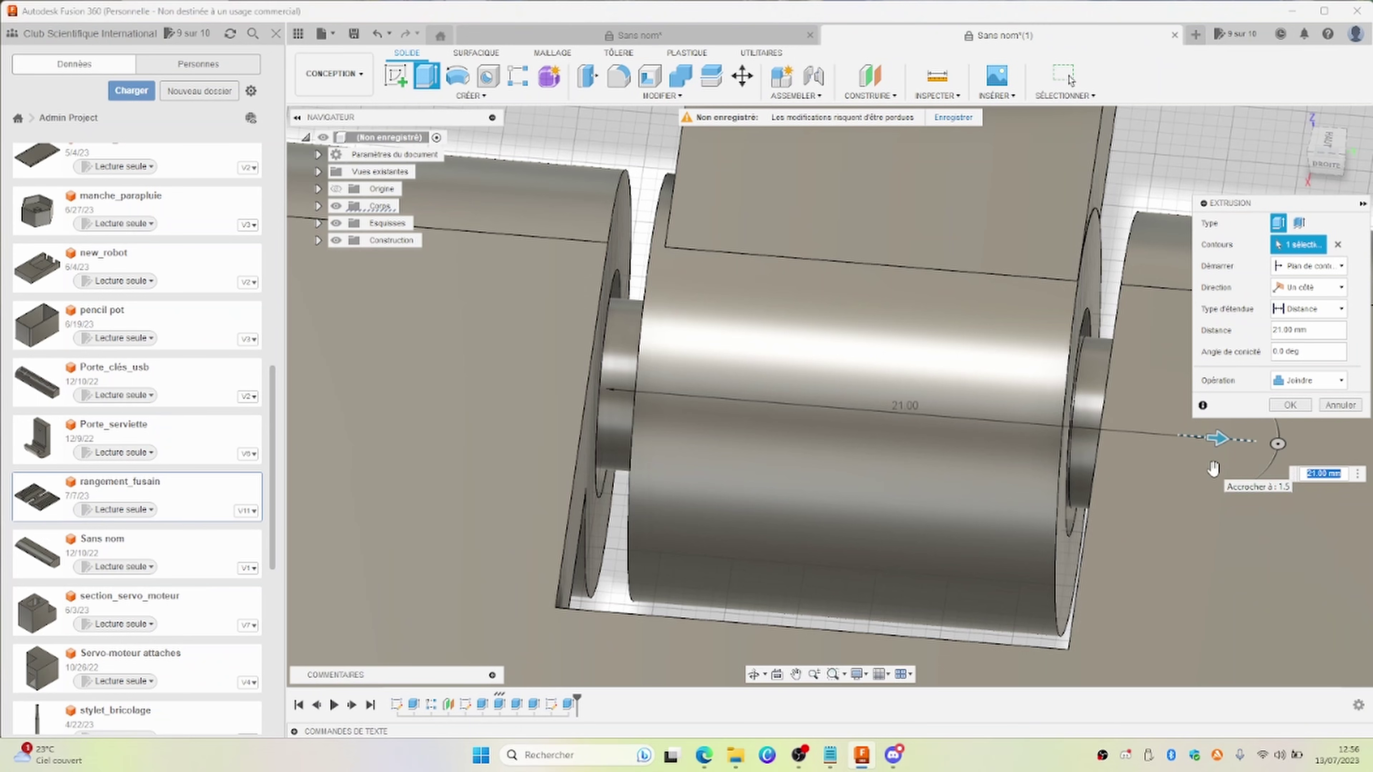
key(Return)
scroll(1031, 512, down, 5)
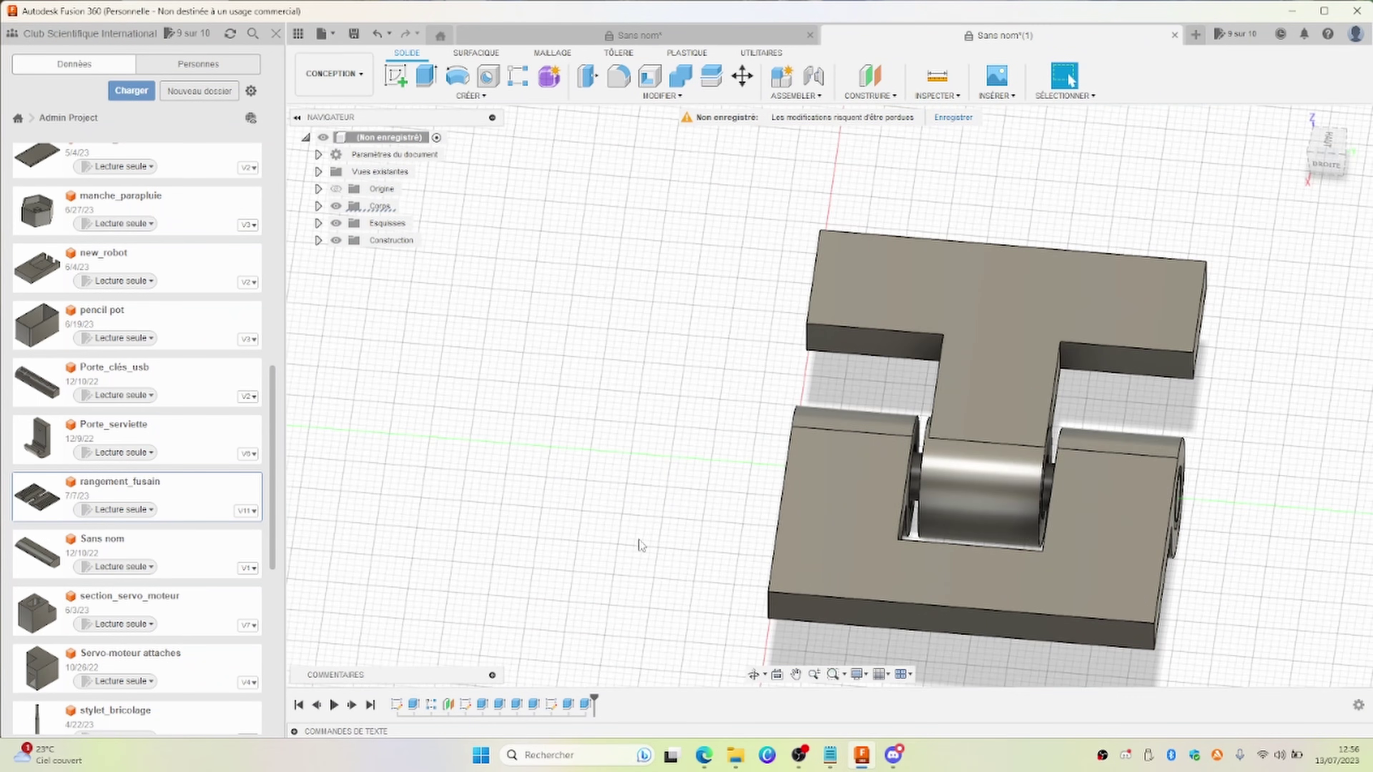
Join 1 mm end caps tapered at 35° onto both ends of the pin as retaining heads.
mouse_move(639, 540)
shift+middle_down()
mouse_move(774, 564)
mouse_move(665, 513)
shift+middle_up()
scroll(796, 525, up, 3)
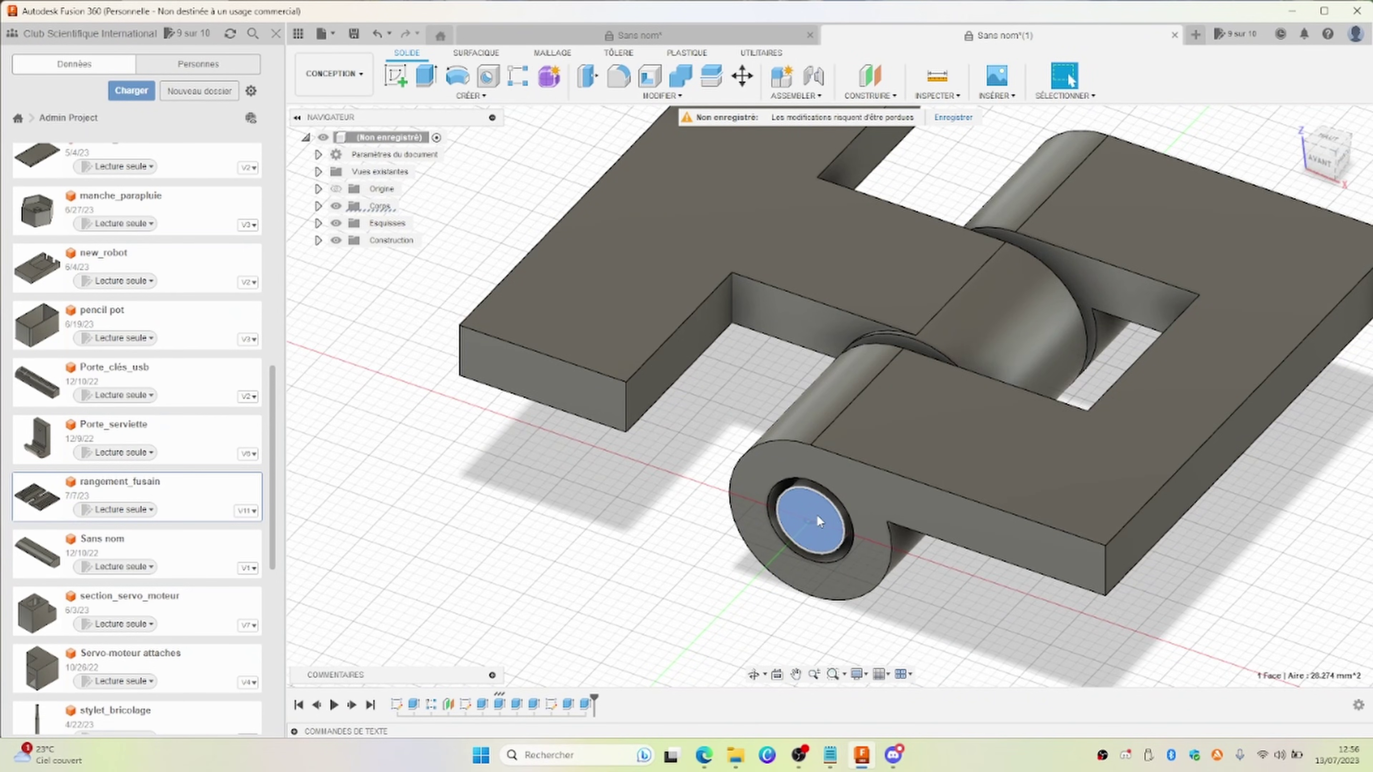
key(e)
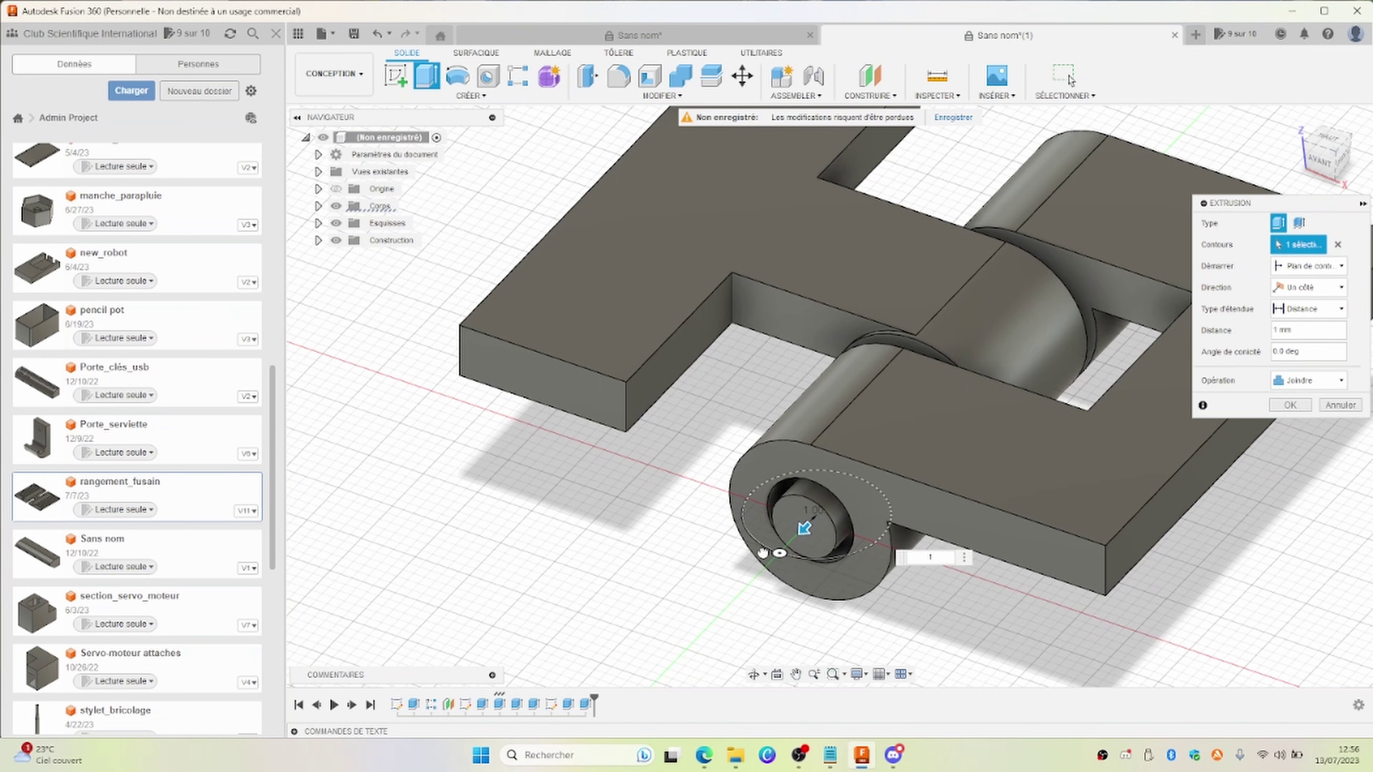
drag(777, 552, 731, 538)
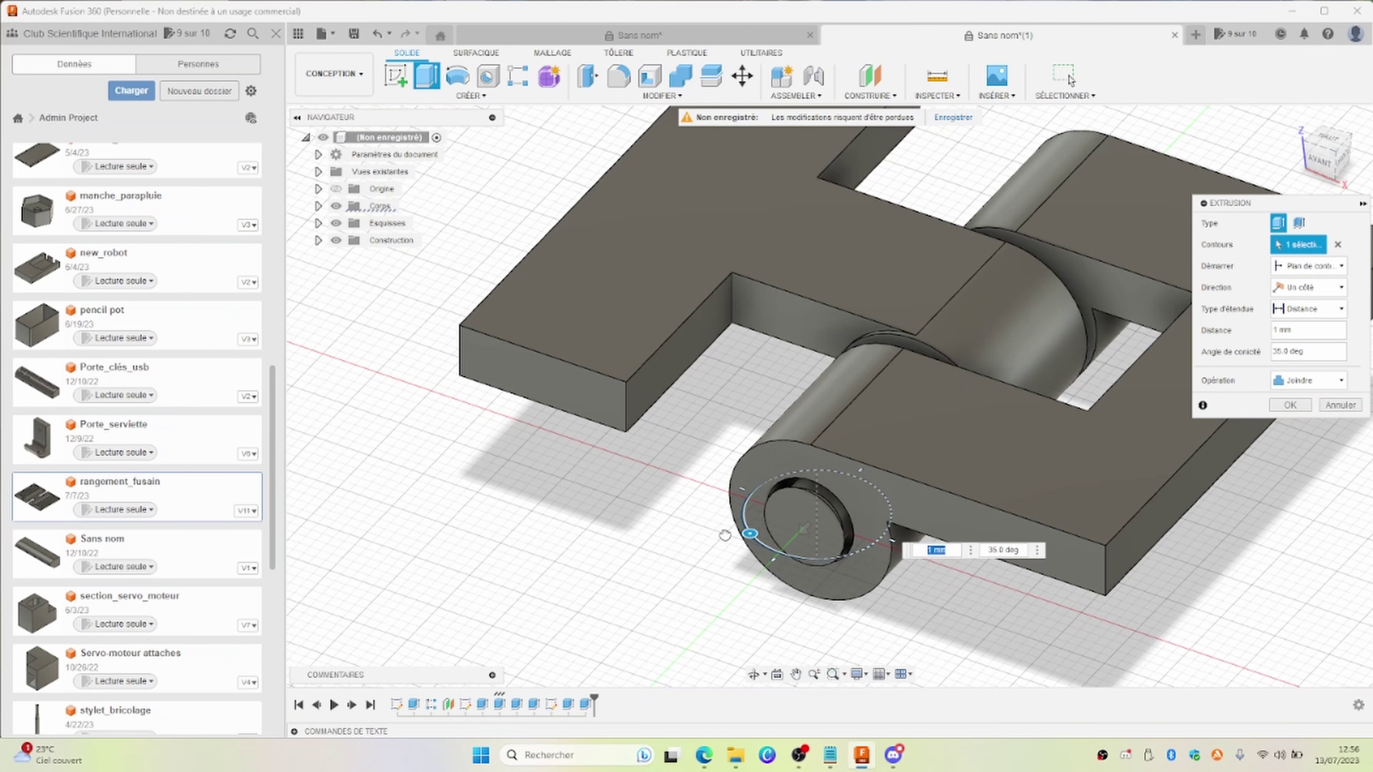
key(Return)
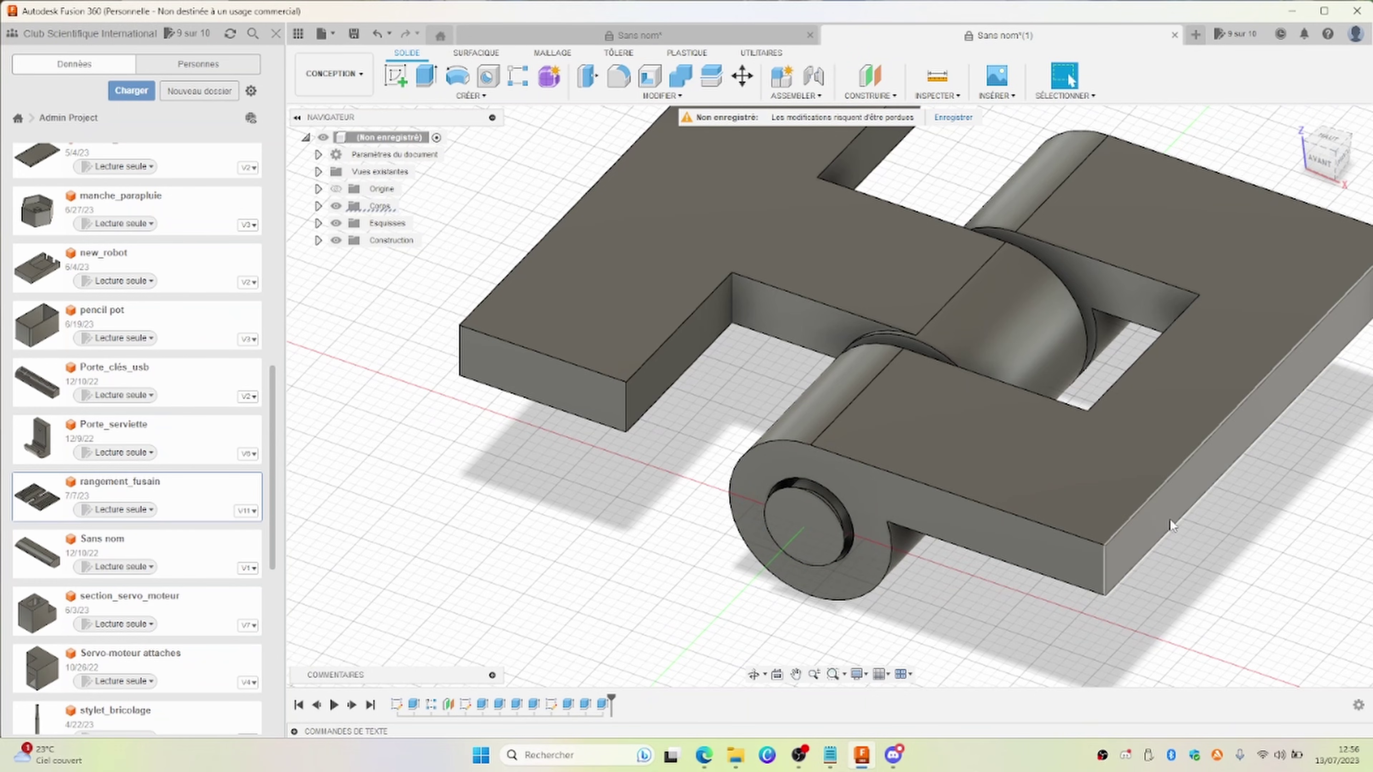
middle_drag(1082, 530, 815, 536)
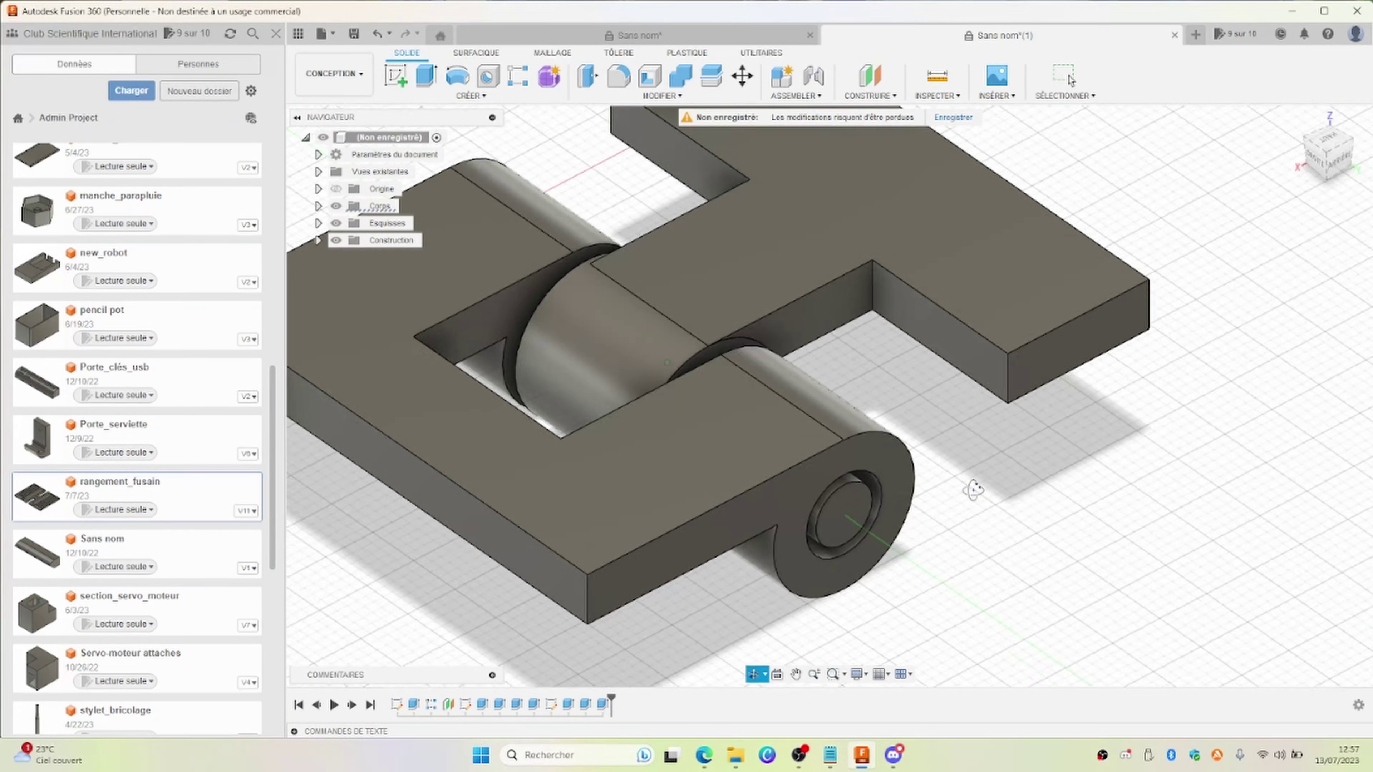
key(e)
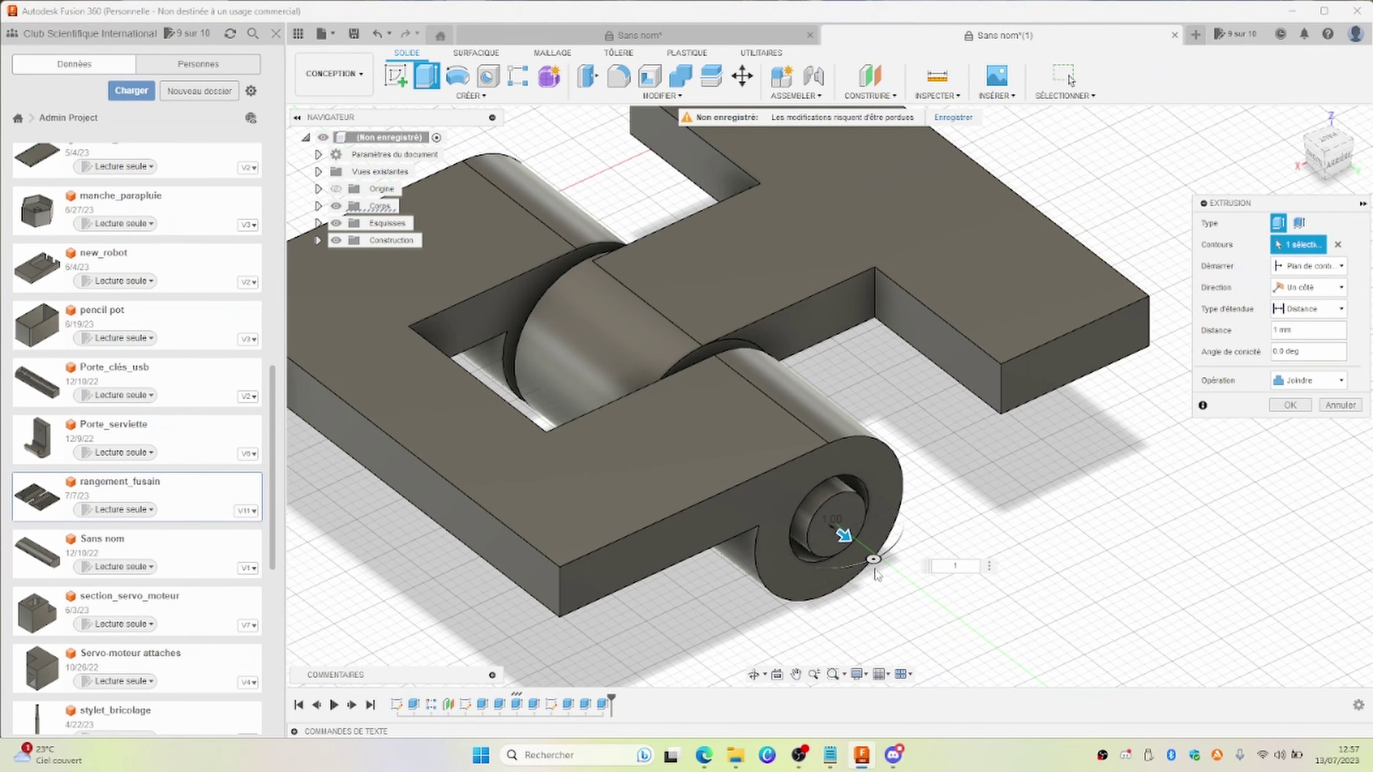
drag(874, 558, 832, 554)
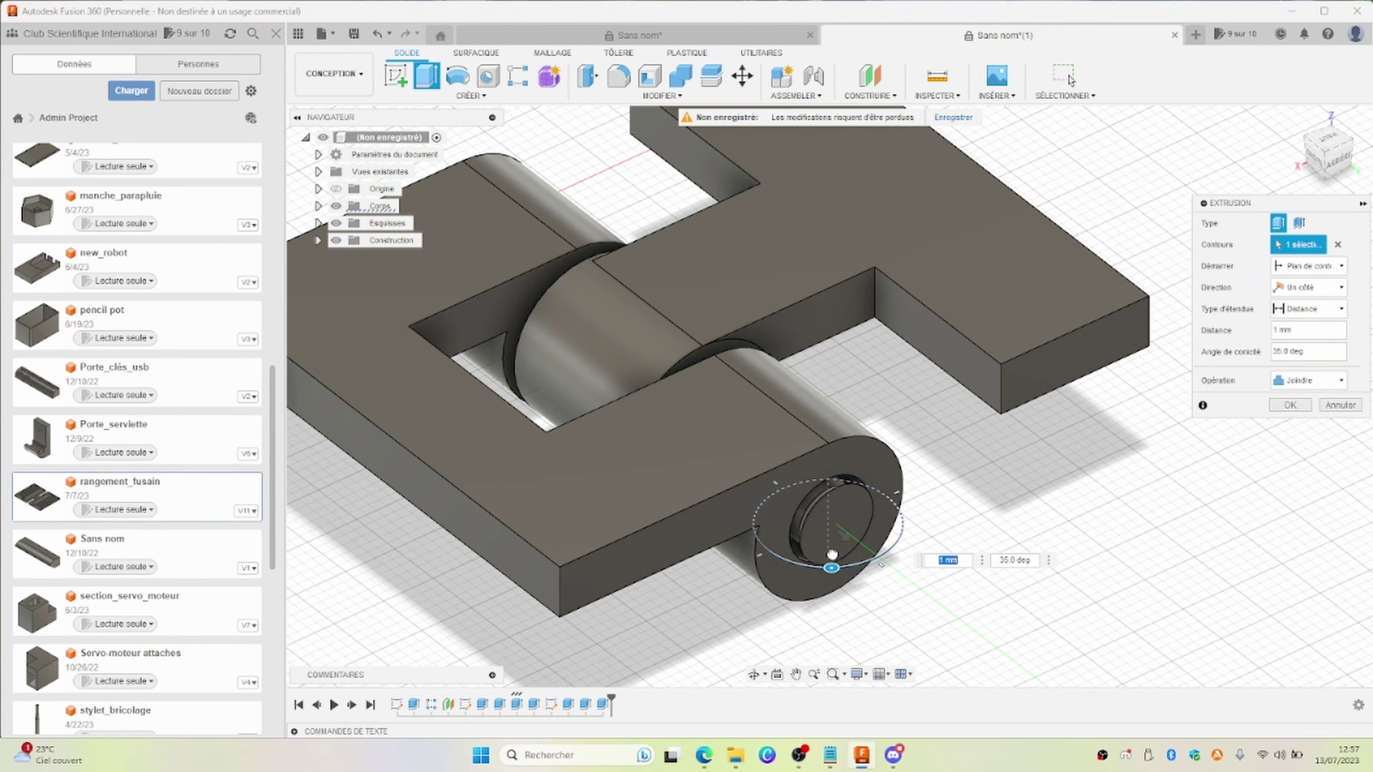
key(Return)
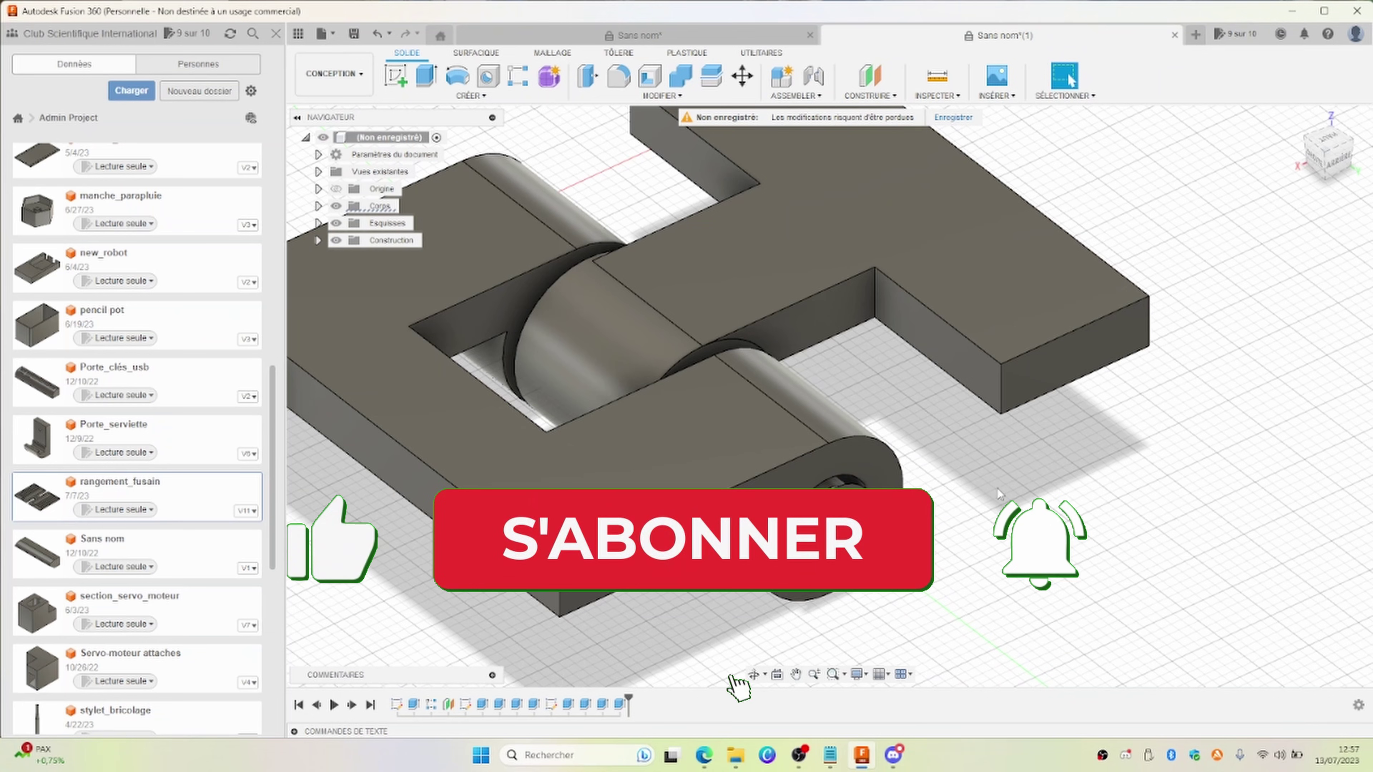
scroll(999, 492, down, 5)
middle_drag(999, 491, 943, 497)
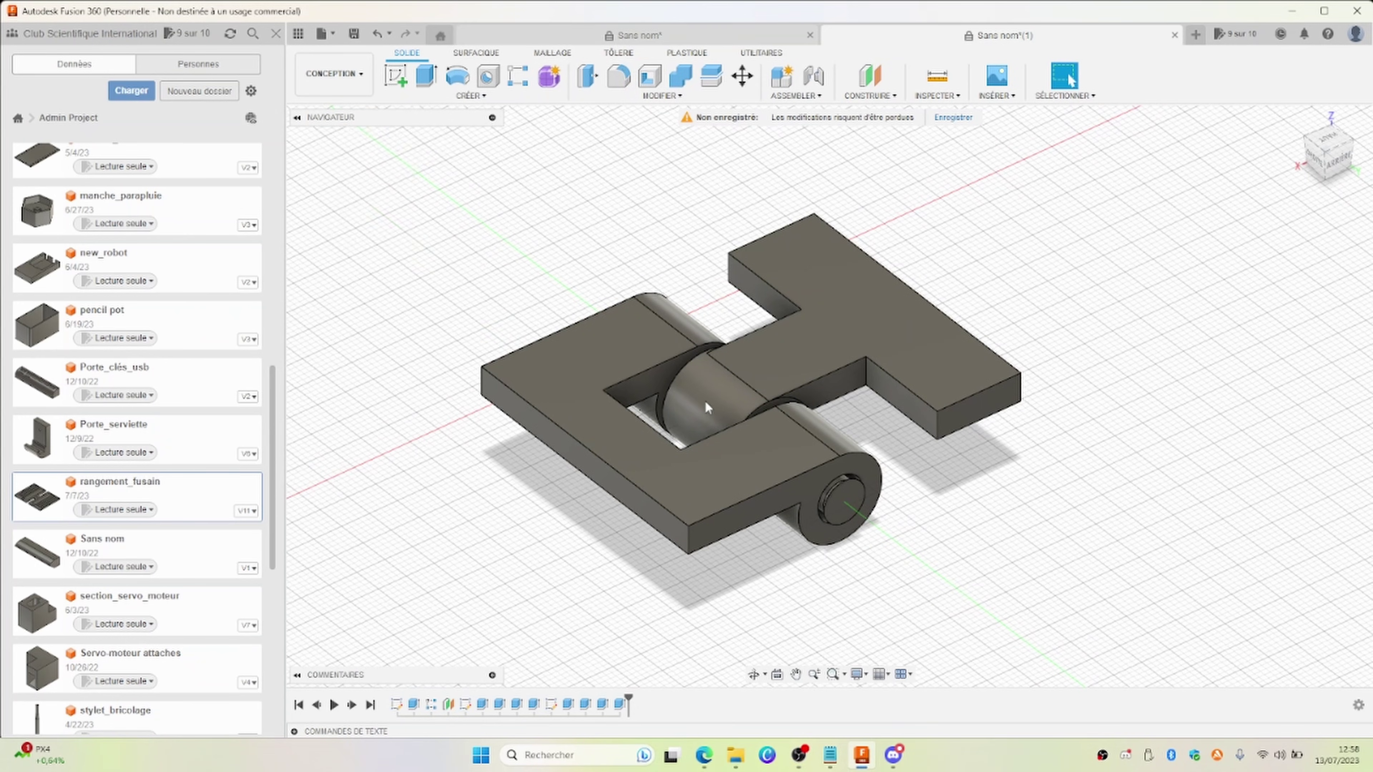
key(ctrl+Tab)
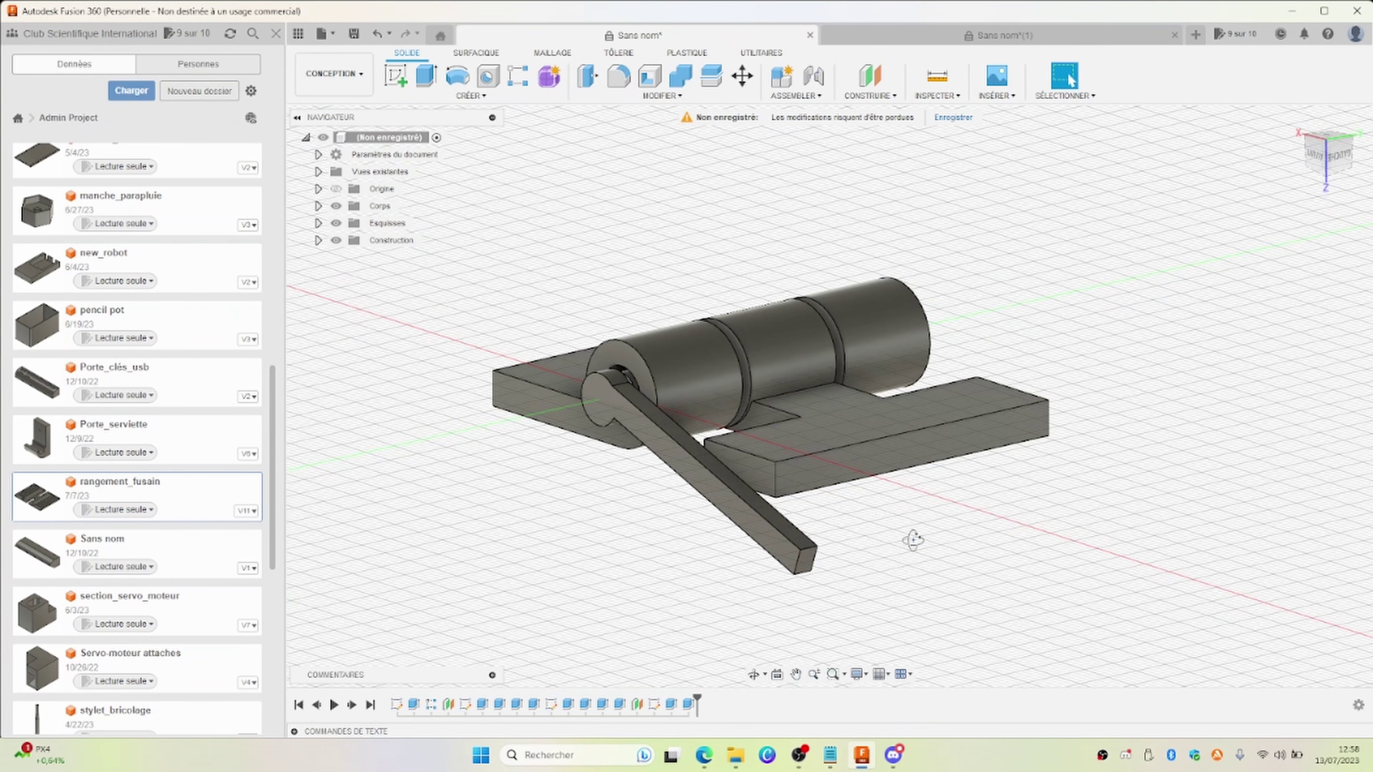
shift+middle_drag(912, 539, 913, 548)
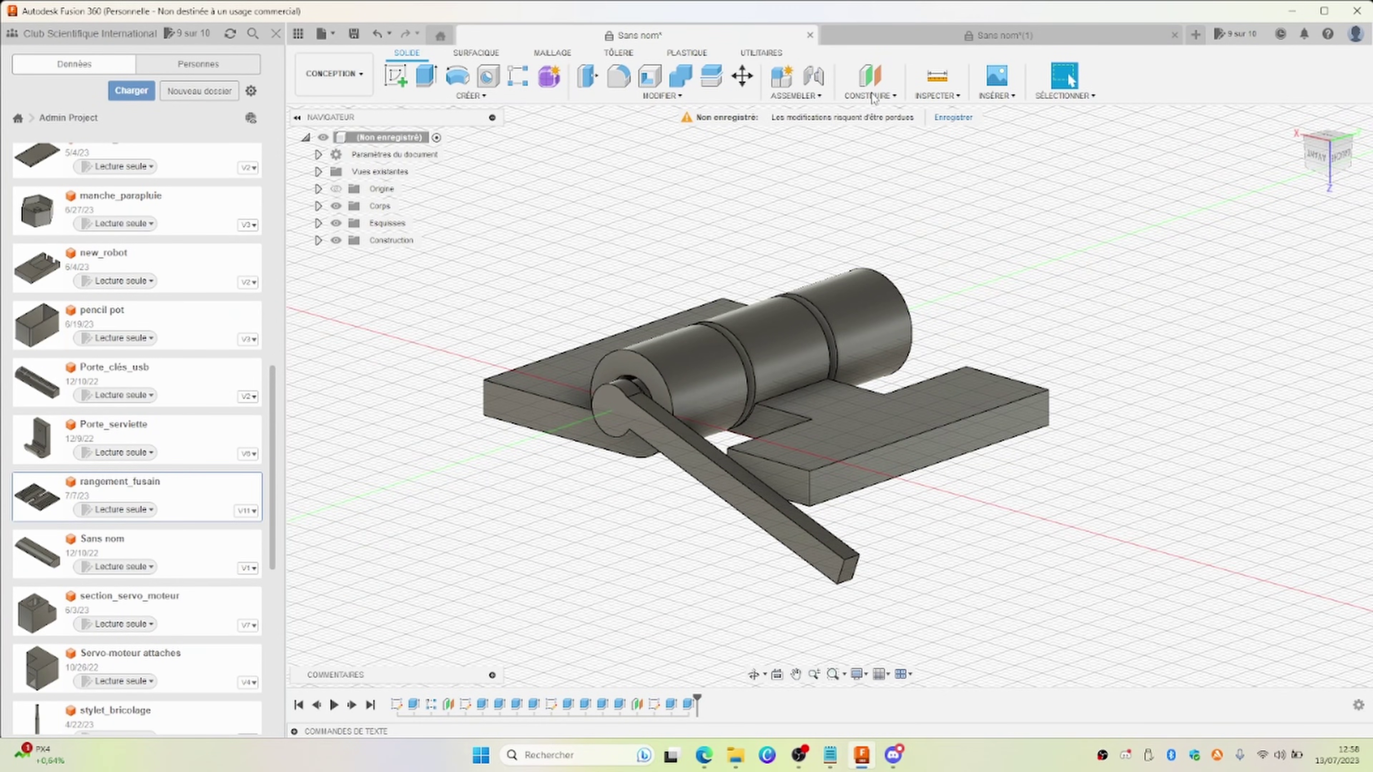
click(865, 35)
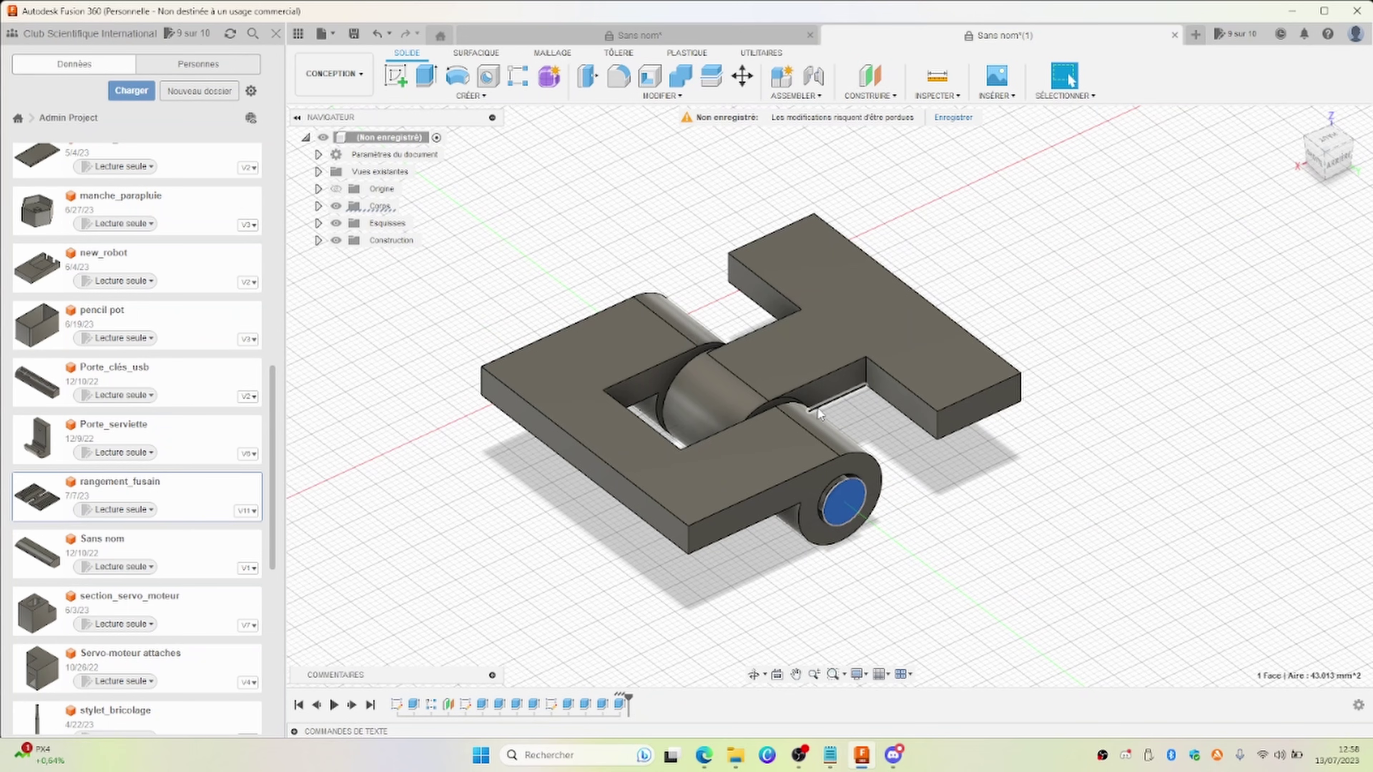
click(645, 38)
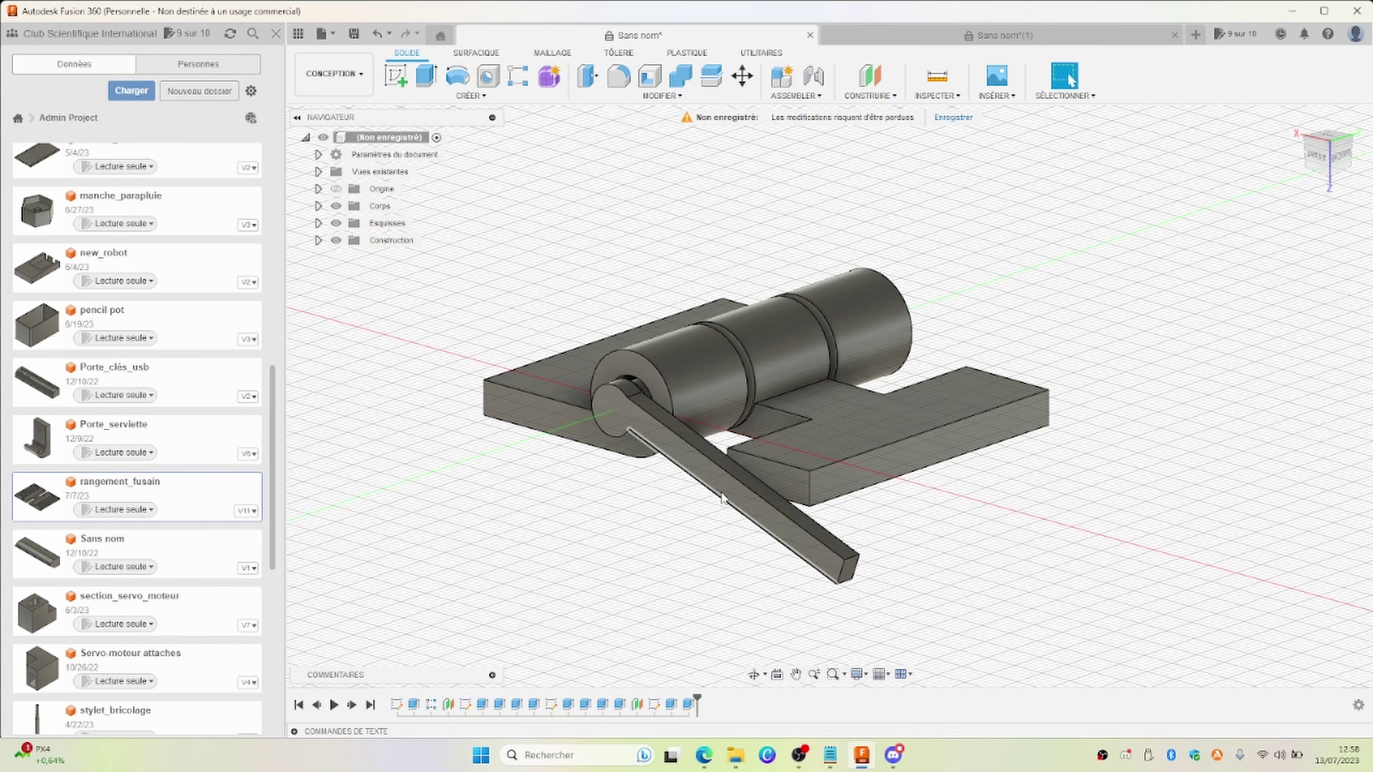
shift+middle_drag(907, 515, 689, 520)
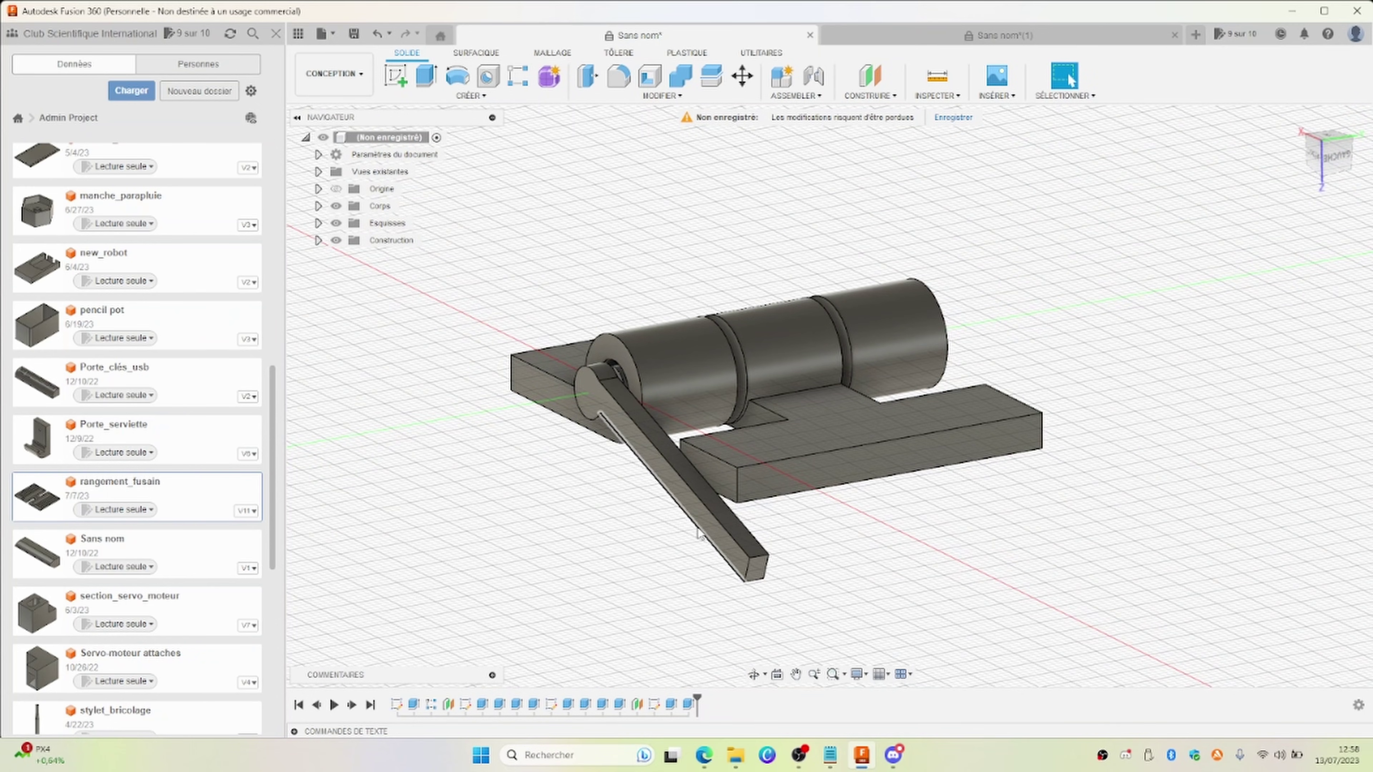
mouse_move(697, 533)
shift+middle_down()
mouse_move(840, 520)
mouse_move(703, 535)
shift+middle_up()
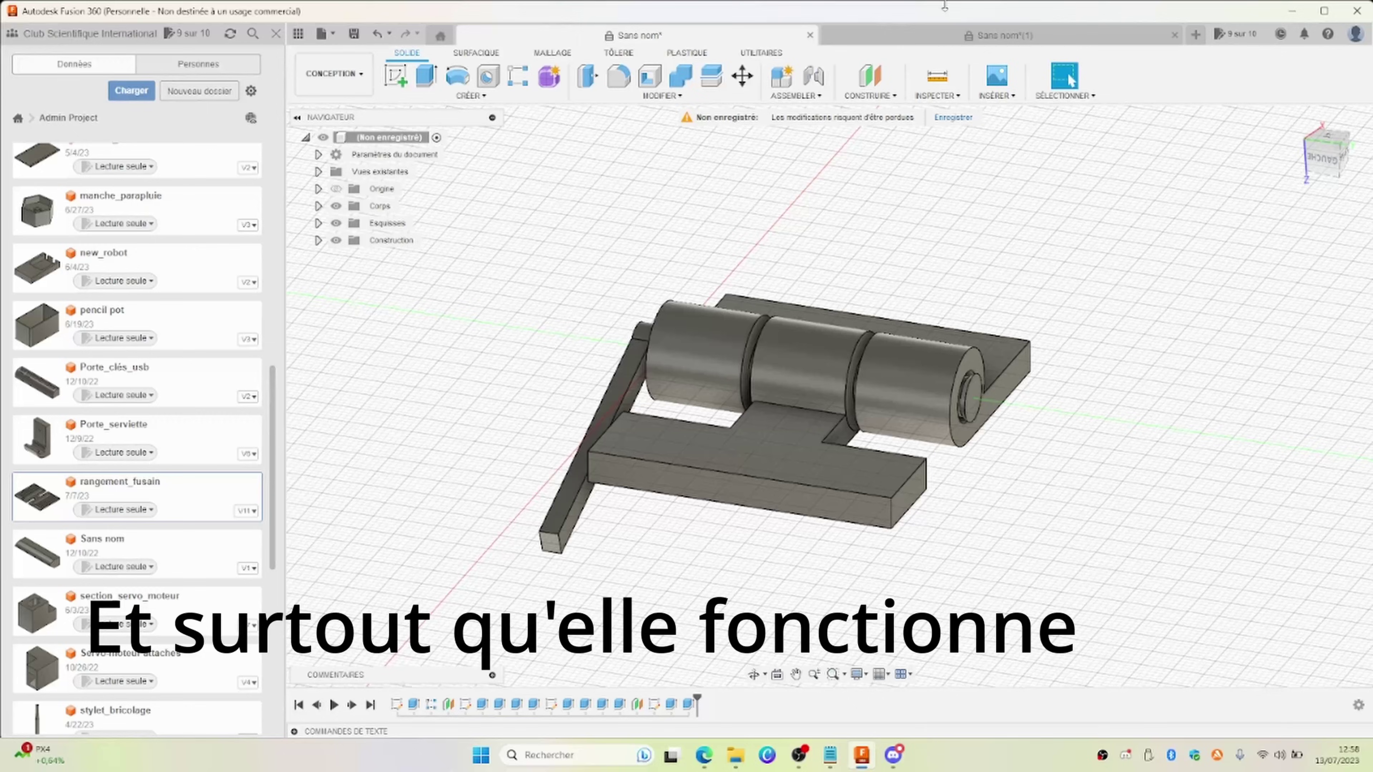
click(970, 38)
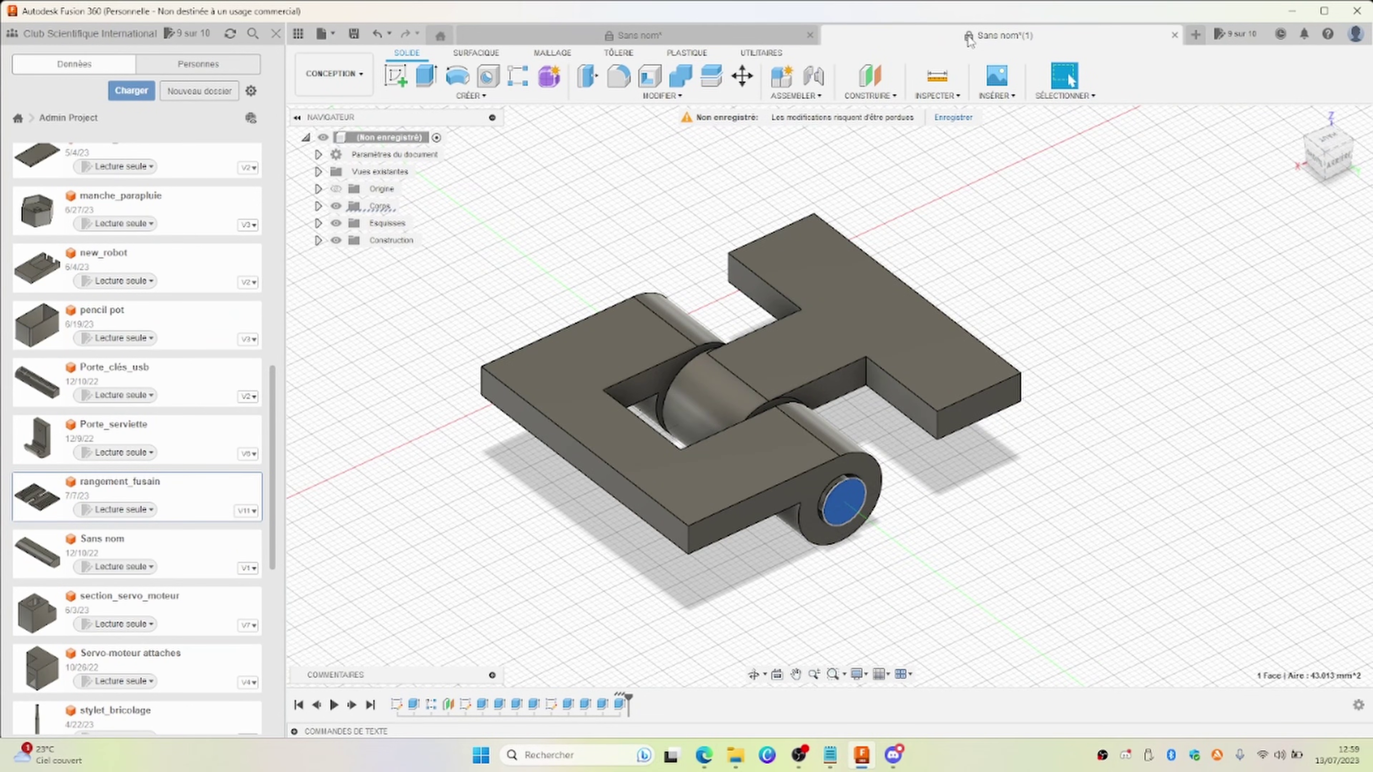